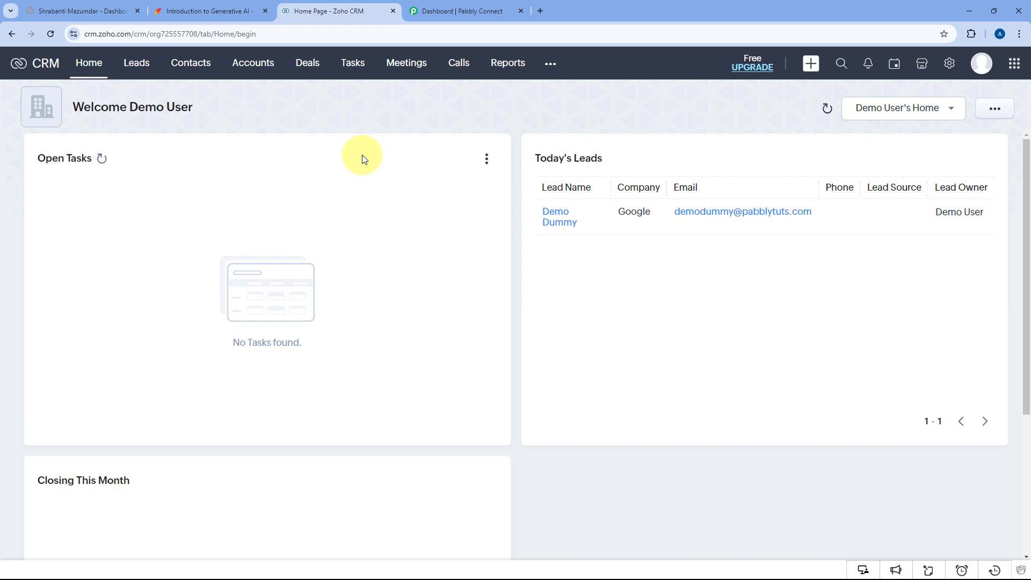
Switch from the Zoho CRM home page to the Pabbly Connect dashboard tab.
{"action": "left_click", "coordinate": [434, 17]}
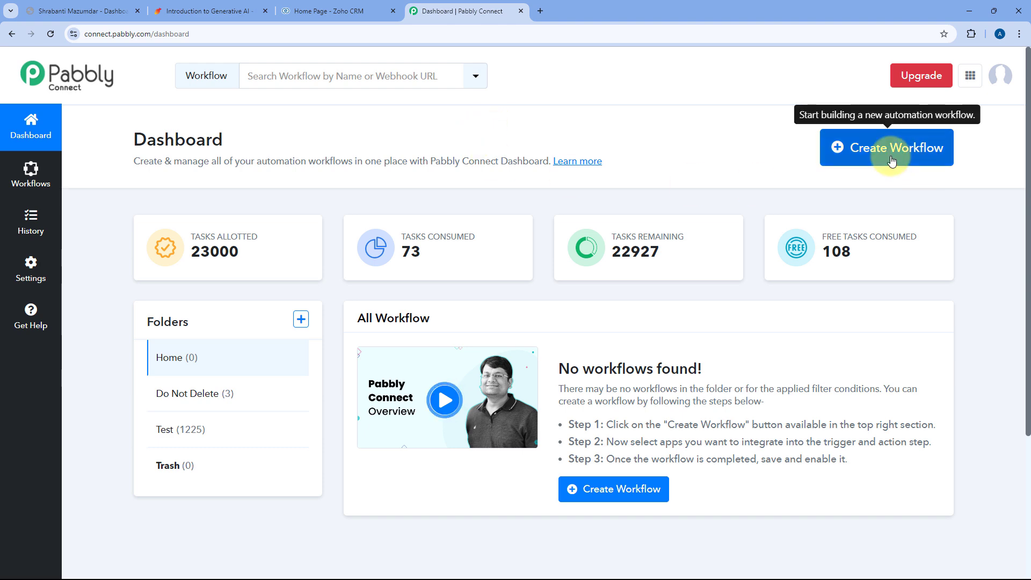
Create the workflow 'TagMango to Zoho CRM', saving it in the Home folder.
{"action": "left_click", "coordinate": [860, 147]}
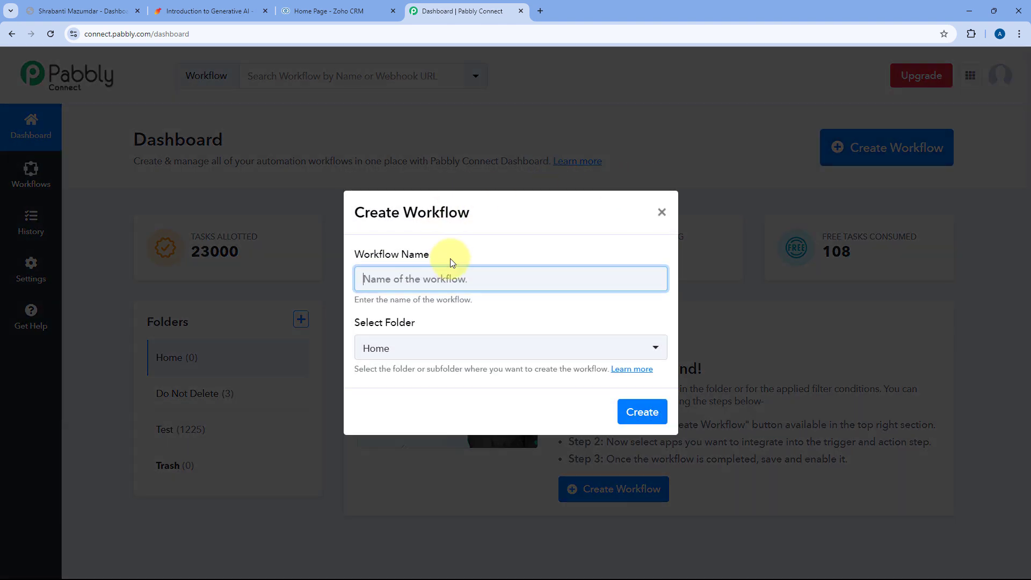
{"action": "type", "text": "TagMongo"}
{"action": "key", "text": "BackSpace"}
{"action": "key", "text": "BackSpace"}
{"action": "key", "text": "BackSpace"}
{"action": "key", "text": "BackSpace"}
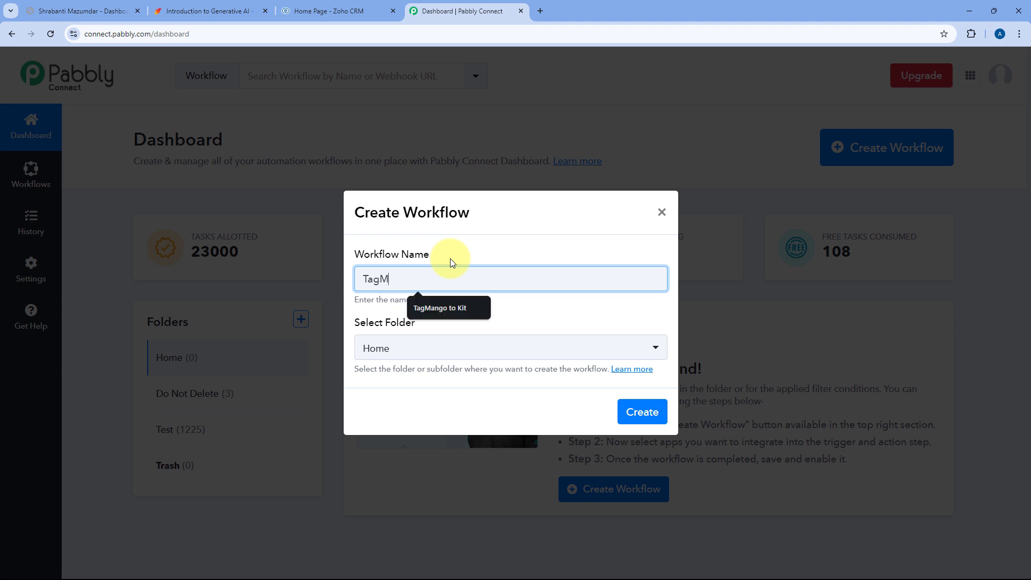
{"action": "type", "text": "ango to Zoho CRM"}
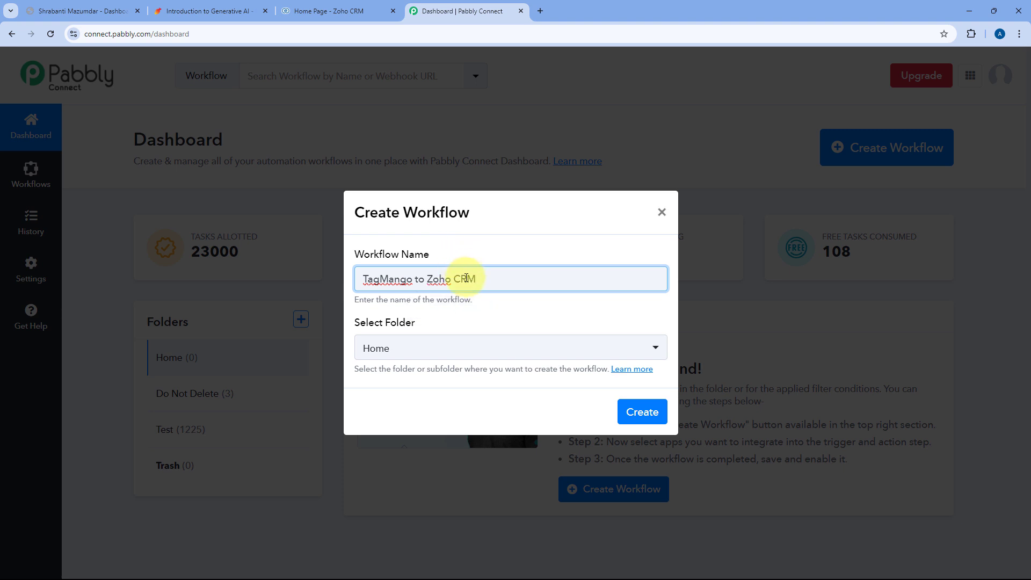
{"action": "left_click", "coordinate": [472, 351]}
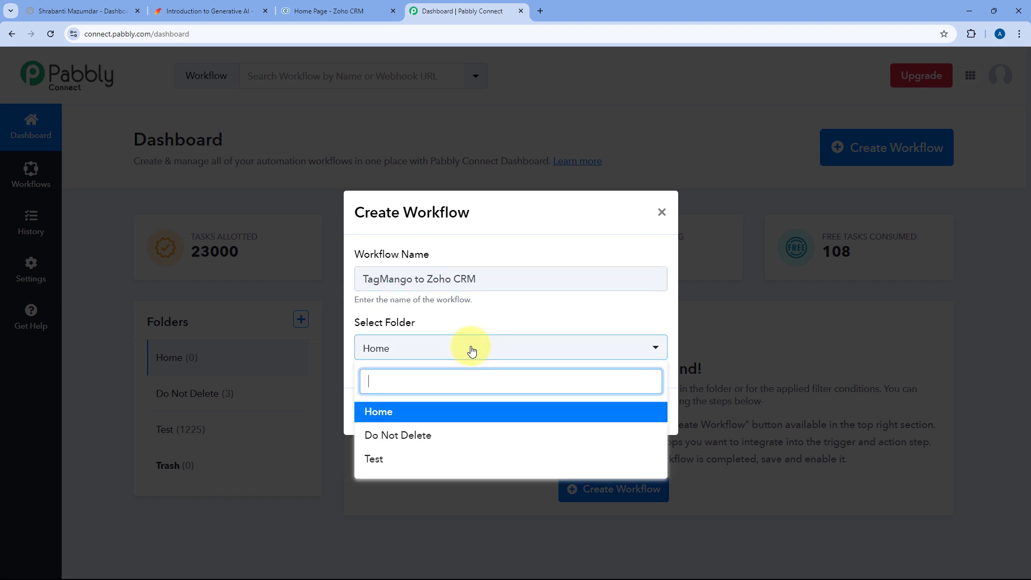
{"action": "left_click", "coordinate": [467, 412]}
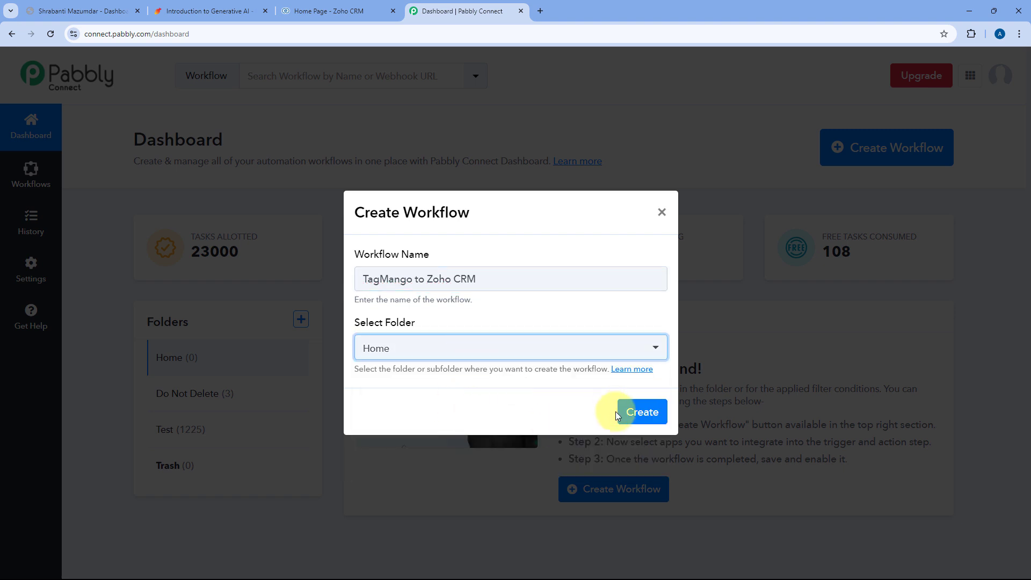
{"action": "left_click", "coordinate": [639, 413]}
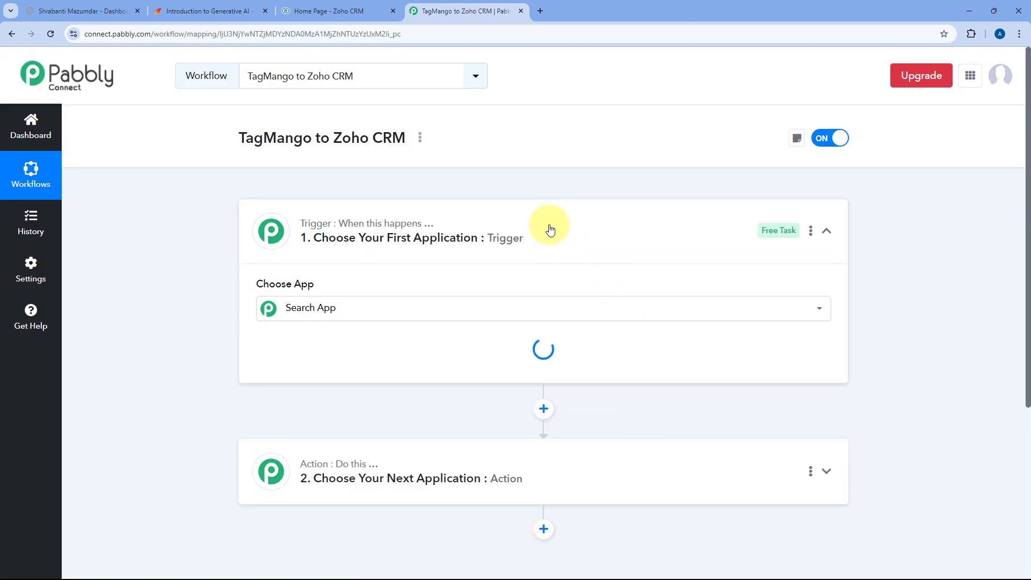
{"action": "left_click", "coordinate": [551, 230]}
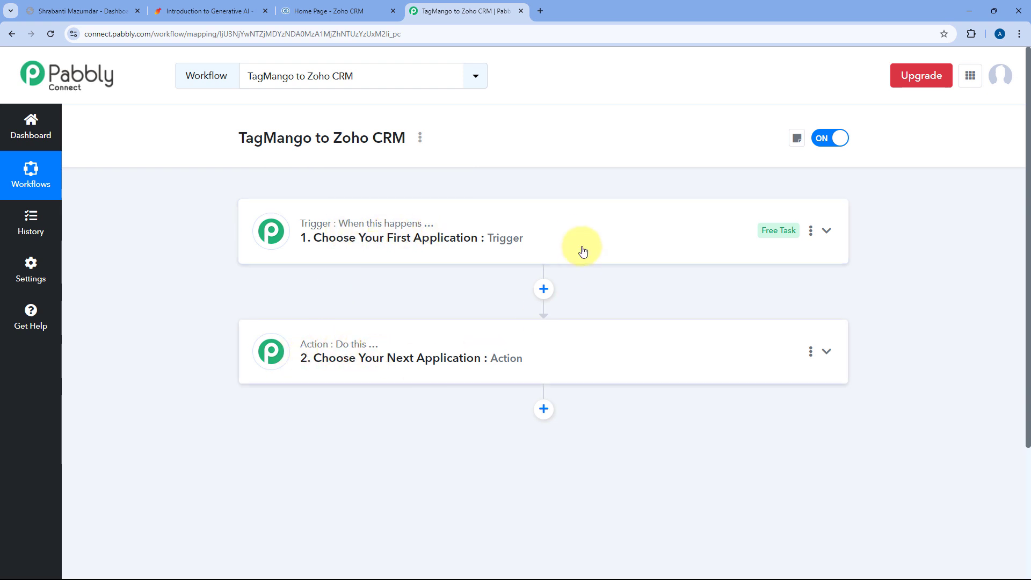
{"action": "left_click", "coordinate": [564, 237]}
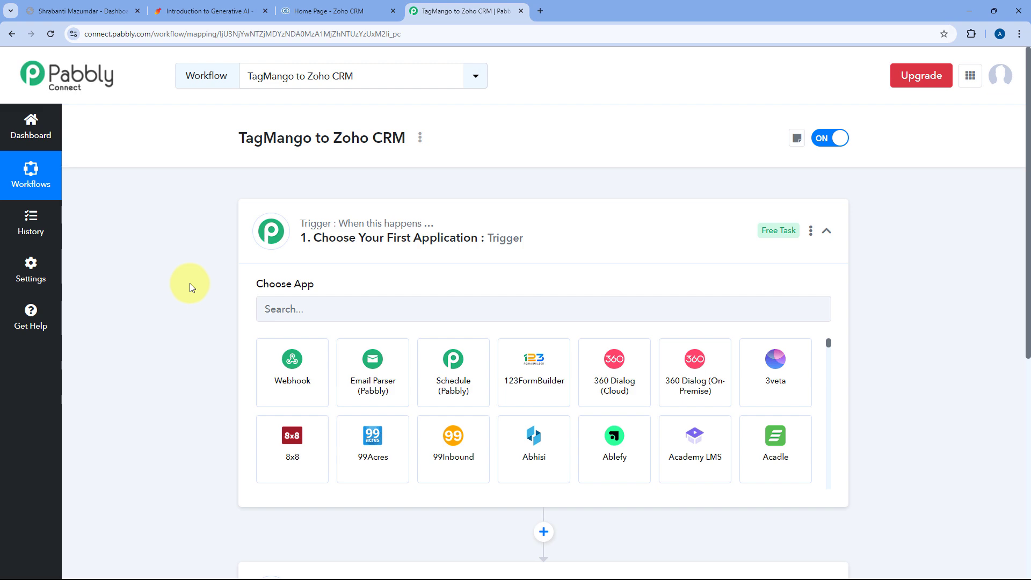
{"action": "scroll", "coordinate": [189, 283], "scroll_direction": "down", "scroll_amount": 2}
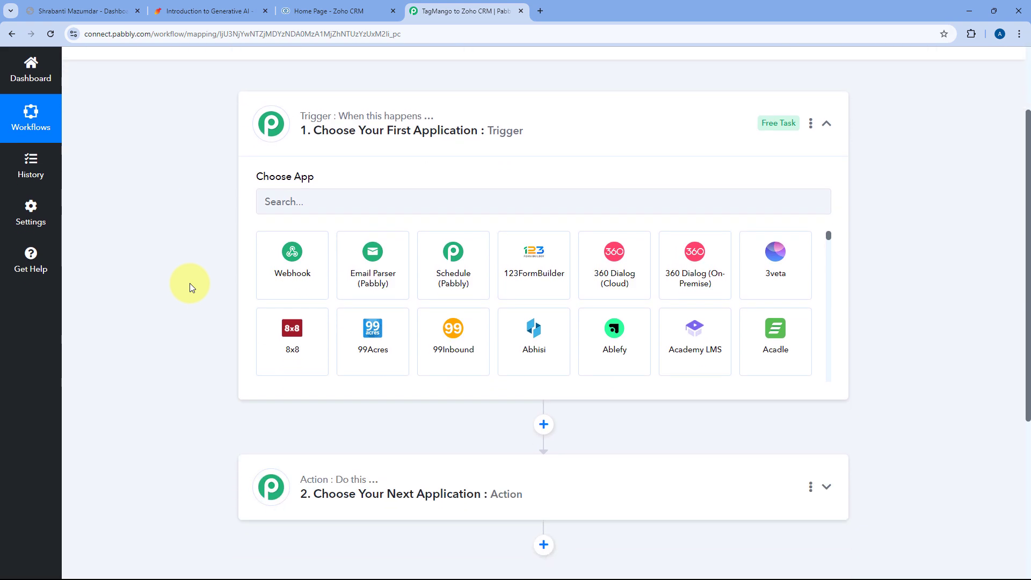
{"action": "left_click", "coordinate": [91, 10]}
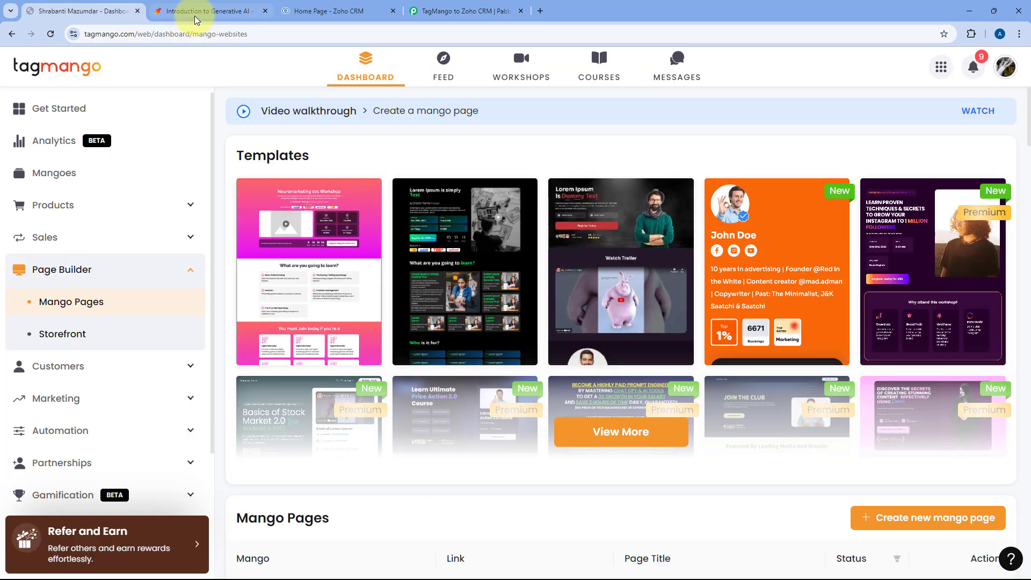
{"action": "left_click", "coordinate": [203, 12]}
{"action": "scroll", "coordinate": [246, 160], "scroll_direction": "down", "scroll_amount": 1}
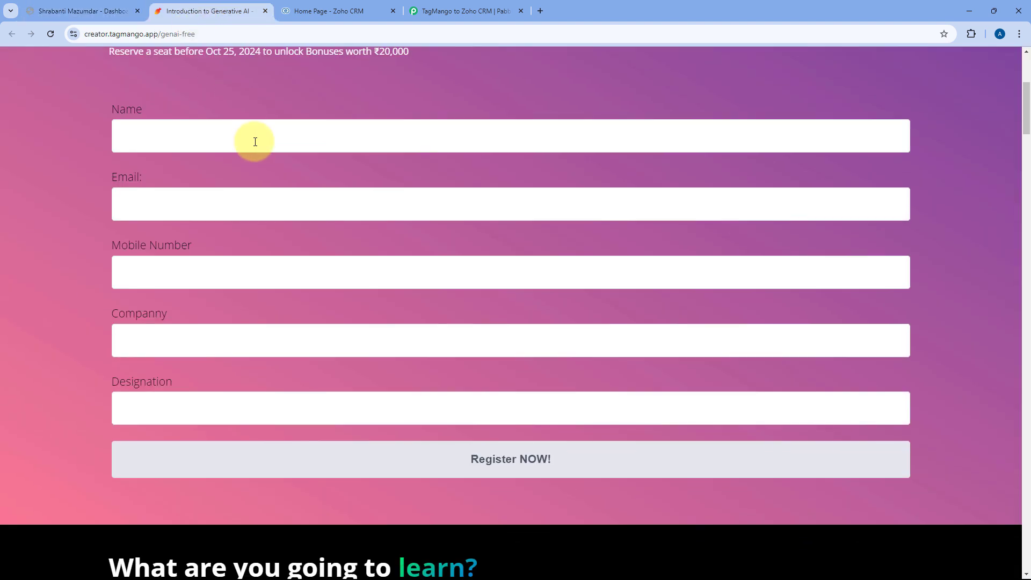
{"action": "left_click", "coordinate": [453, 10]}
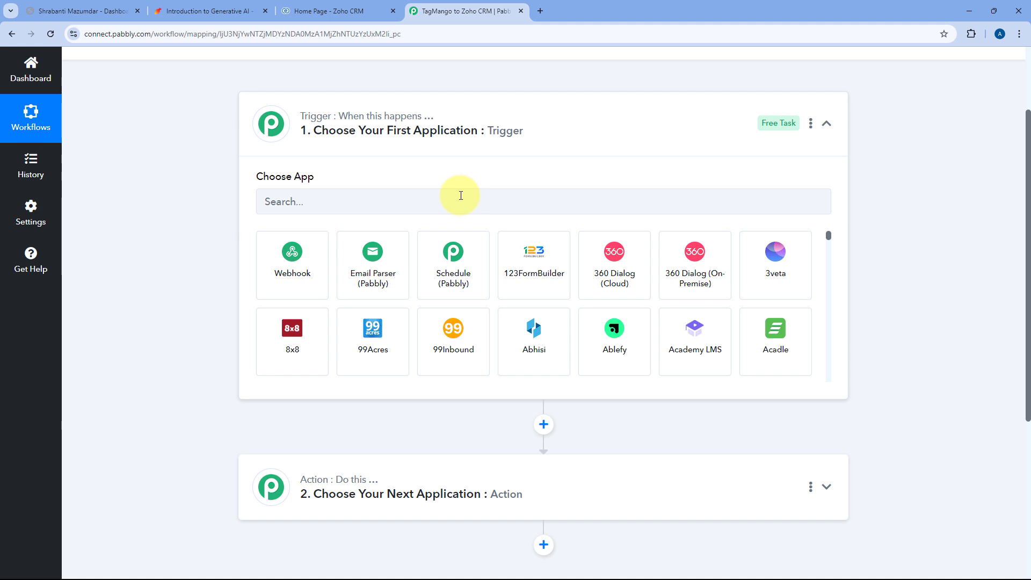
{"action": "left_click", "coordinate": [241, 9]}
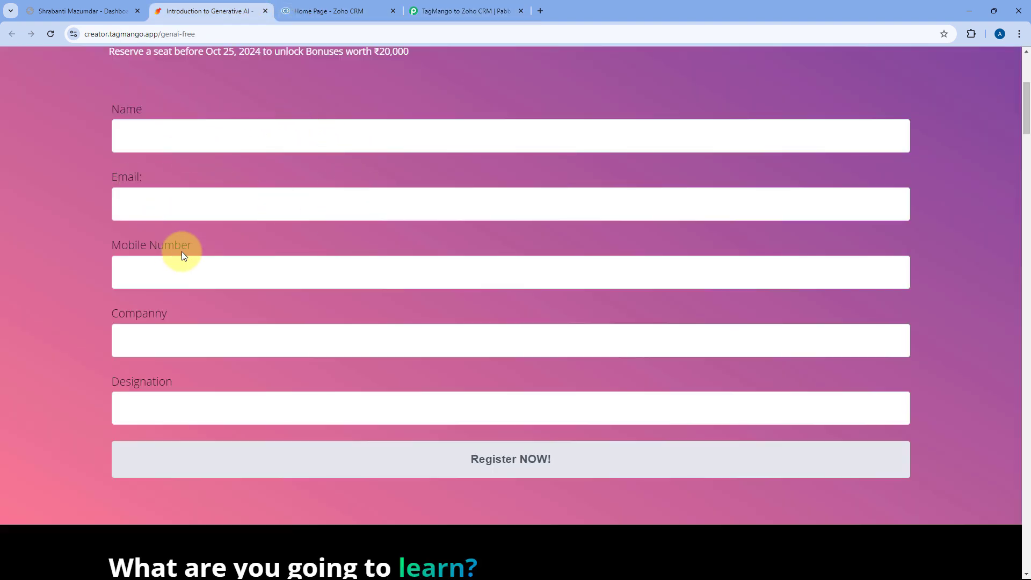
{"action": "left_click", "coordinate": [472, 7]}
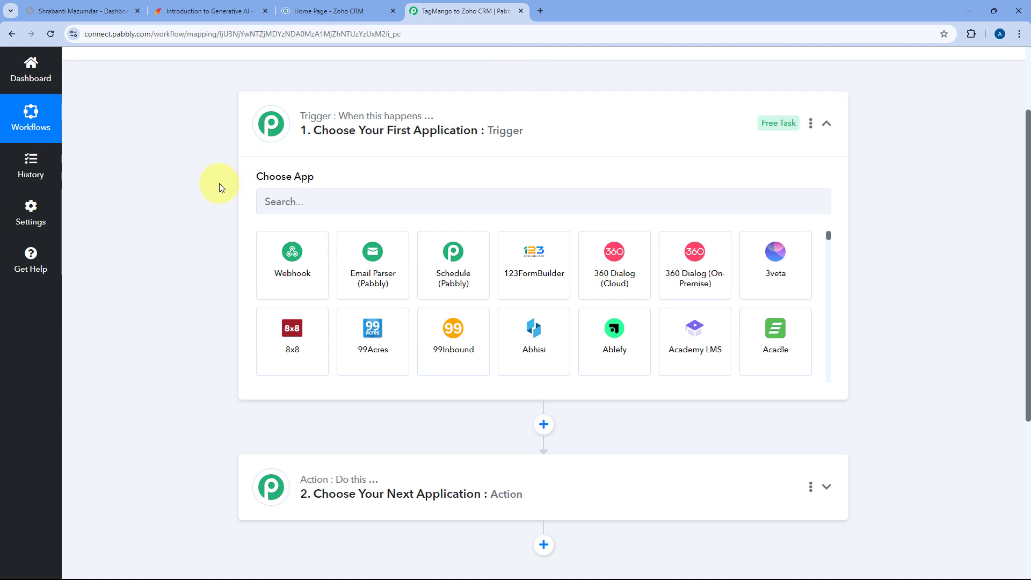
{"action": "scroll", "coordinate": [218, 185], "scroll_direction": "down", "scroll_amount": 2}
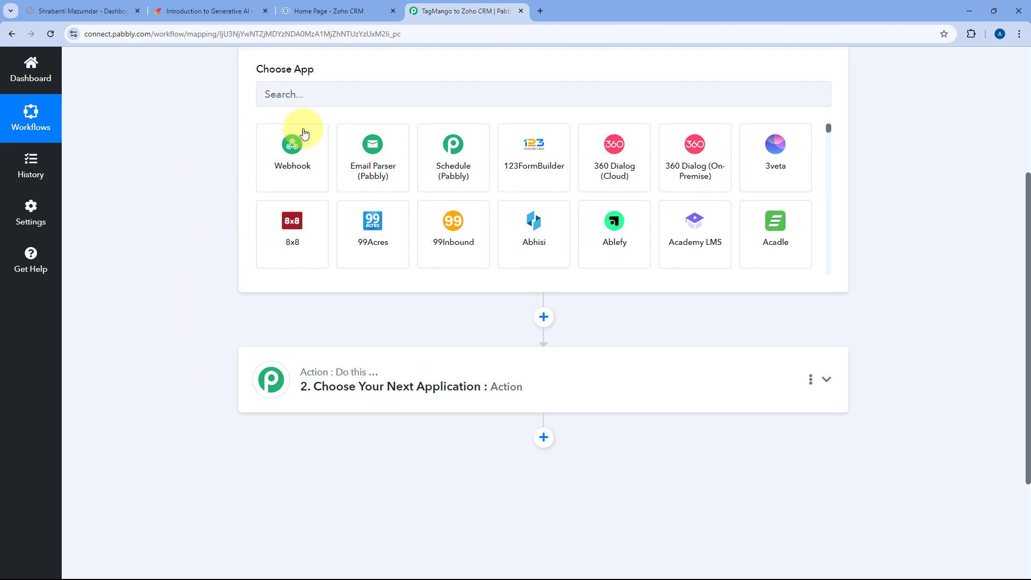
{"action": "left_click", "coordinate": [310, 8]}
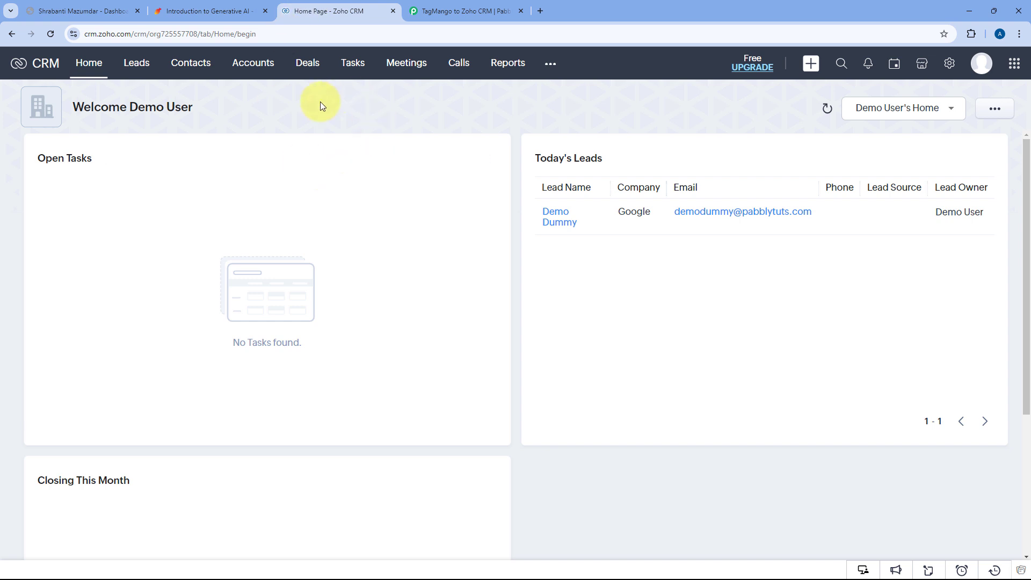
{"action": "left_click", "coordinate": [486, 11]}
{"action": "scroll", "coordinate": [206, 201], "scroll_direction": "up", "scroll_amount": 2}
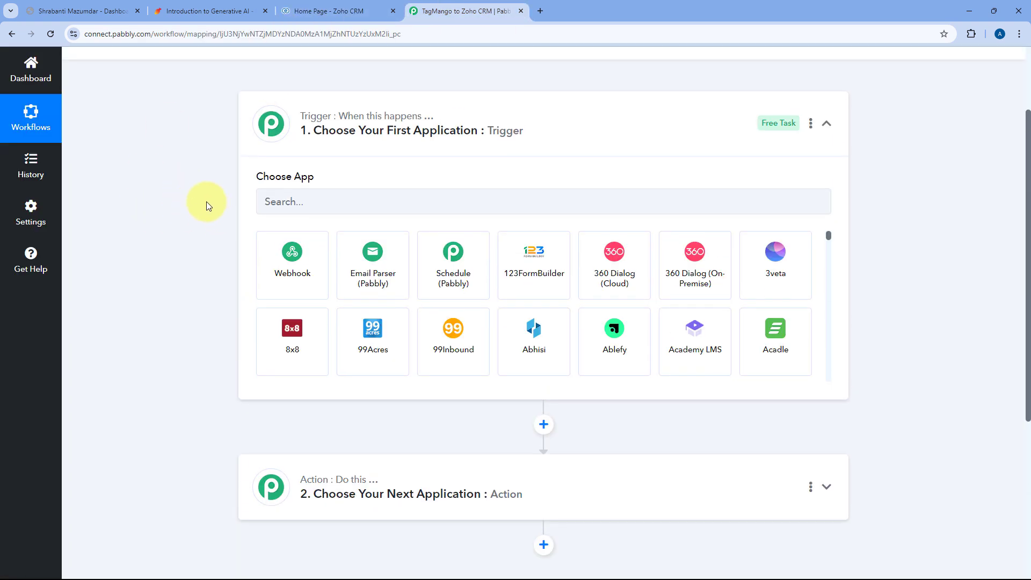
{"action": "left_click", "coordinate": [272, 197]}
Set TagMango's Lead Capture event as the trigger and start a new TagMango connection.
{"action": "type", "text": "TagMango"}
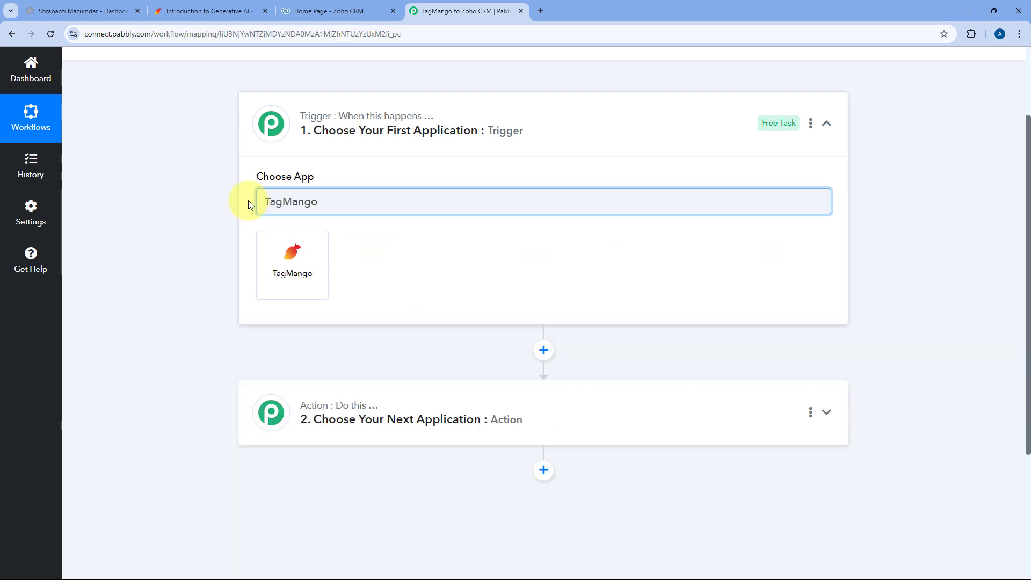
{"action": "left_click", "coordinate": [295, 260]}
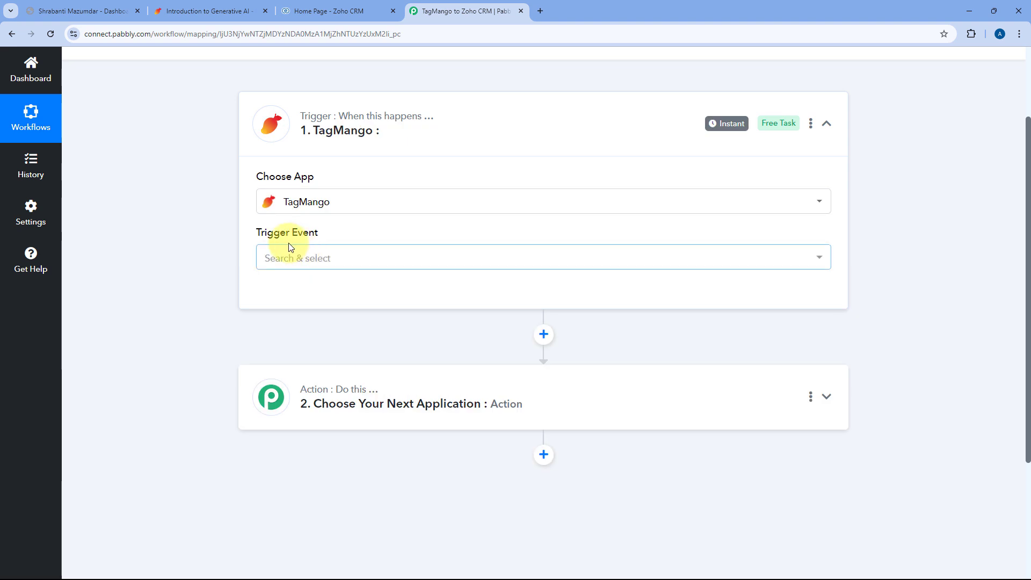
{"action": "left_click", "coordinate": [349, 259]}
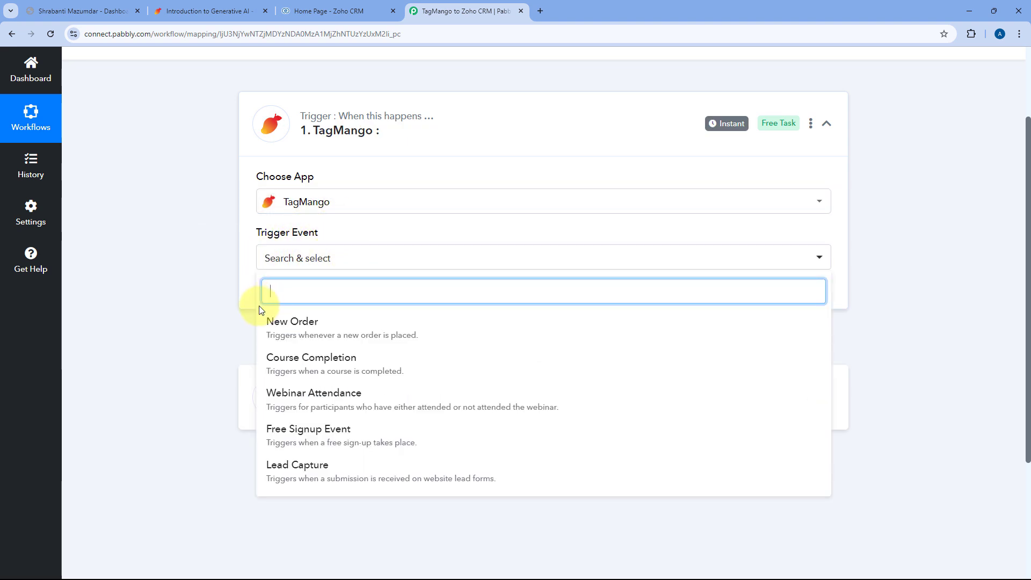
{"action": "left_click", "coordinate": [312, 467]}
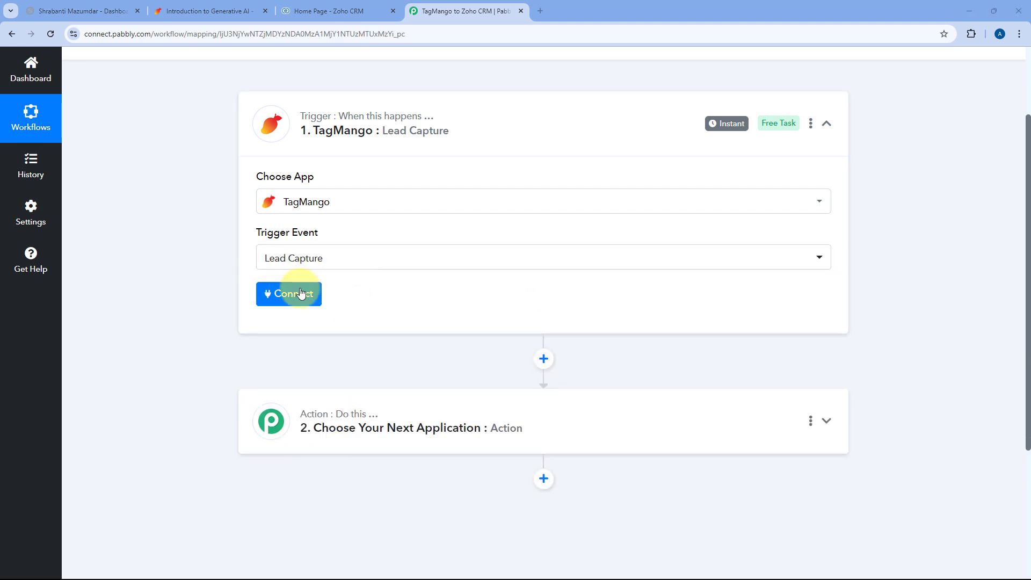
{"action": "left_click", "coordinate": [289, 293]}
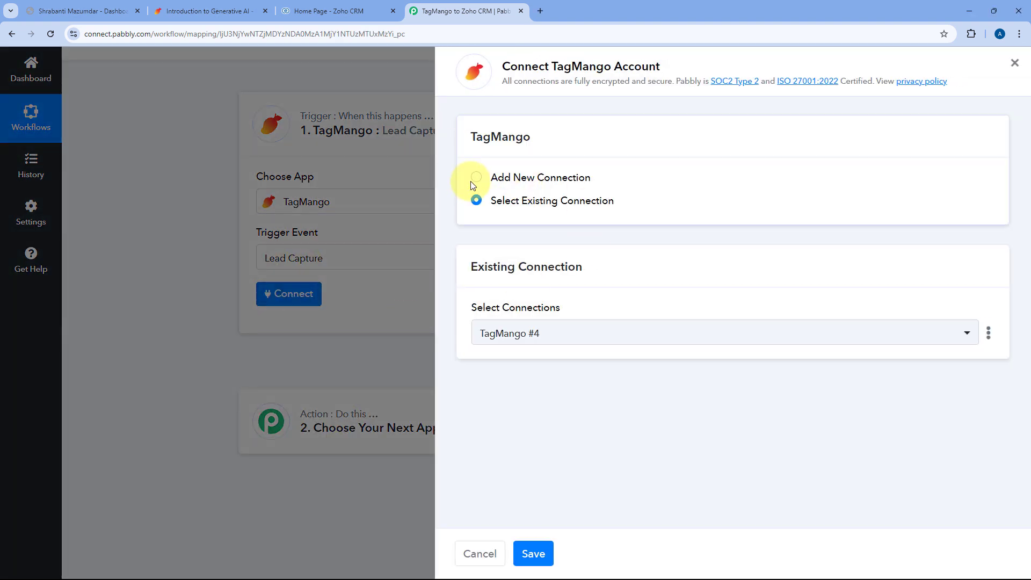
{"action": "left_click", "coordinate": [501, 178]}
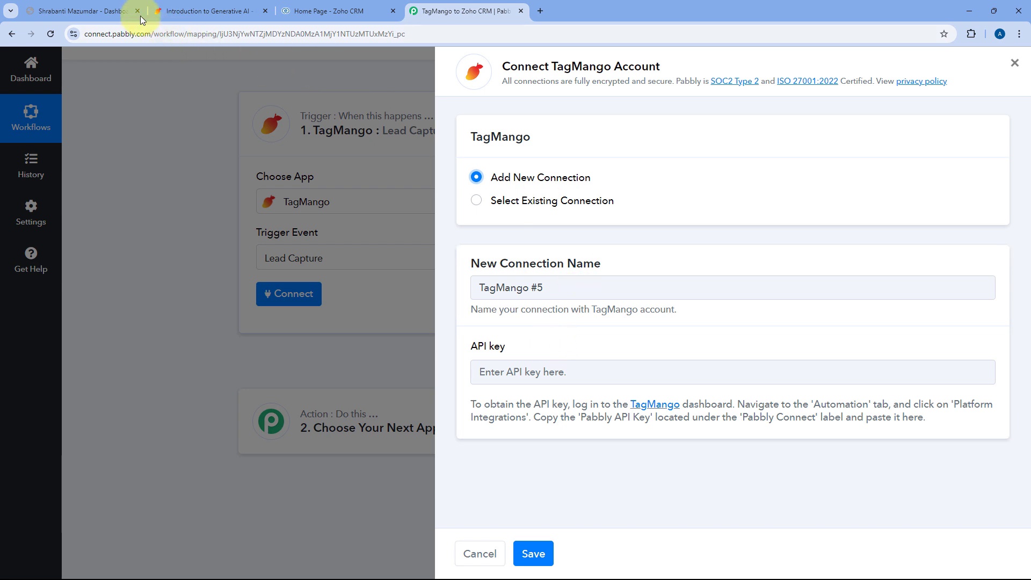
Copy the Pabbly API key from TagMango's Automation > Platform Integrations page into Pabbly's connection form.
{"action": "left_click", "coordinate": [102, 12]}
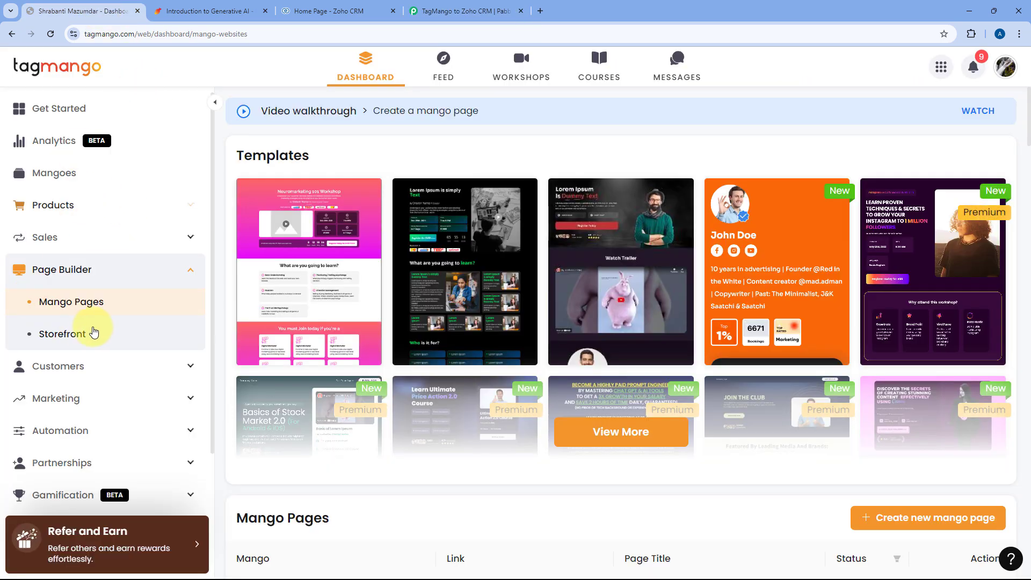
{"action": "left_click", "coordinate": [178, 432]}
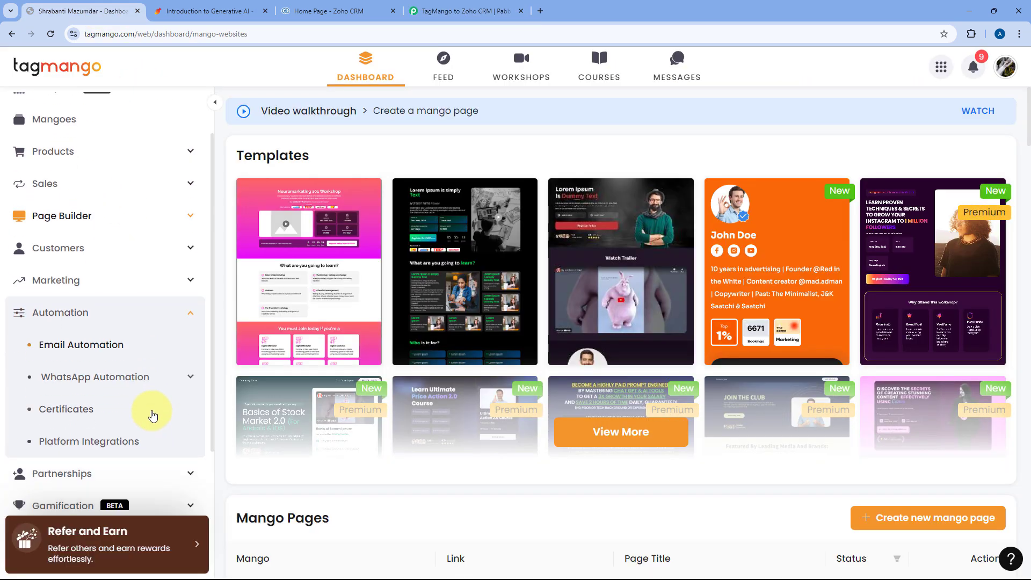
{"action": "left_click", "coordinate": [92, 444]}
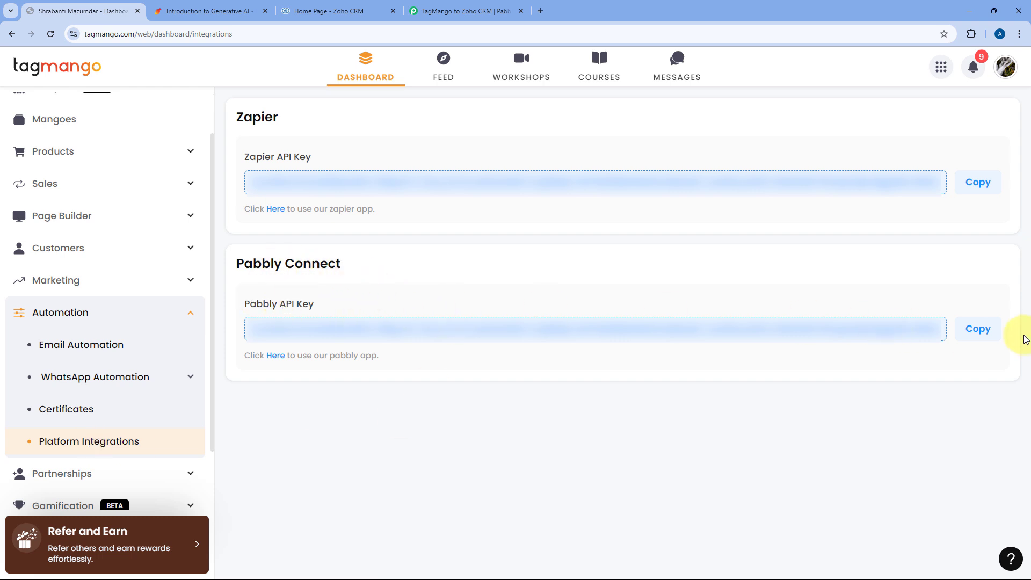
{"action": "left_click", "coordinate": [975, 330]}
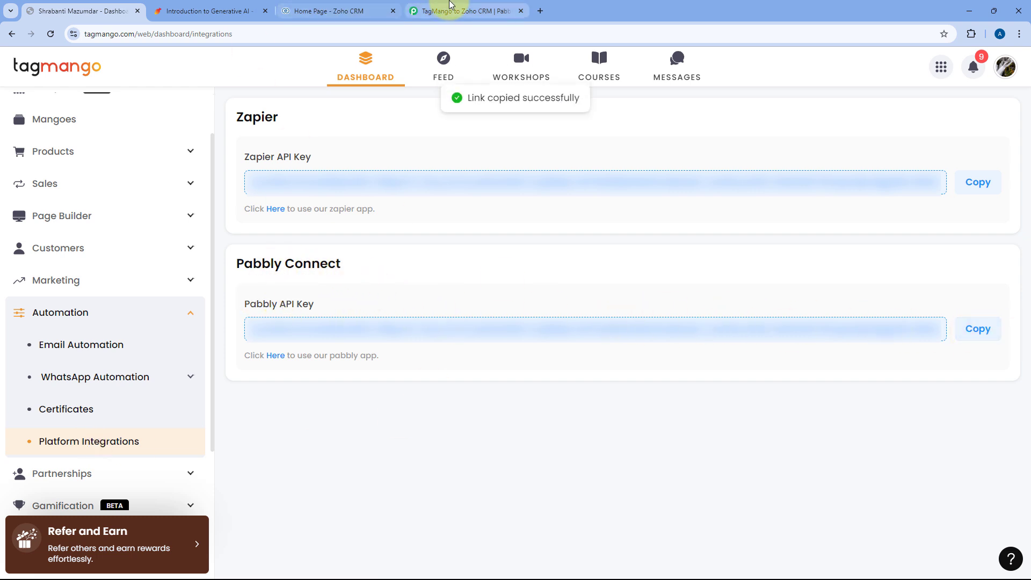
{"action": "left_click", "coordinate": [462, 11]}
{"action": "left_click", "coordinate": [502, 370]}
{"action": "right_click", "coordinate": [502, 371]}
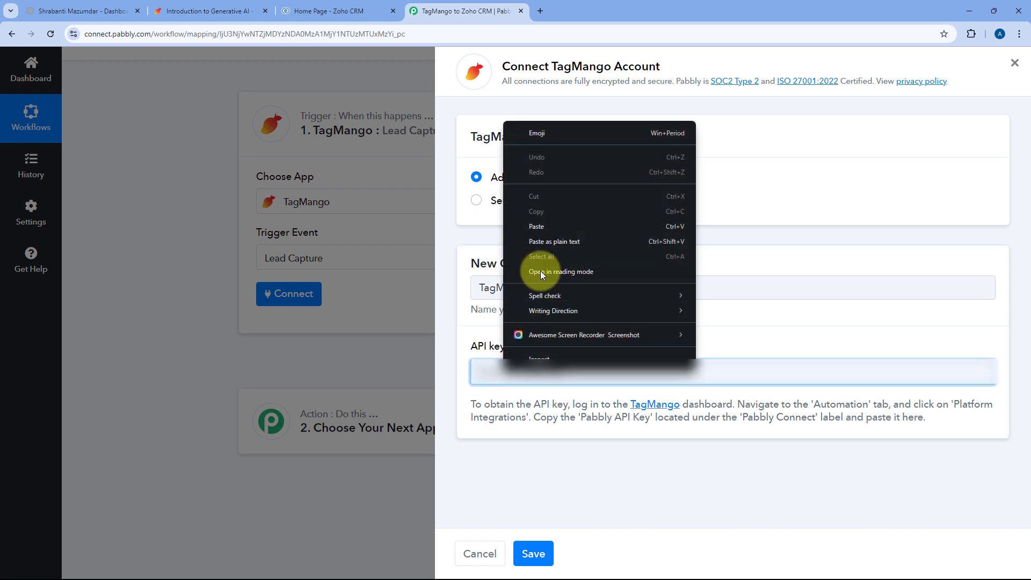
Save the TagMango connection with the pasted key and select the 'Introduction to Generative AI - Free Masterclass' page.
{"action": "left_click", "coordinate": [537, 221]}
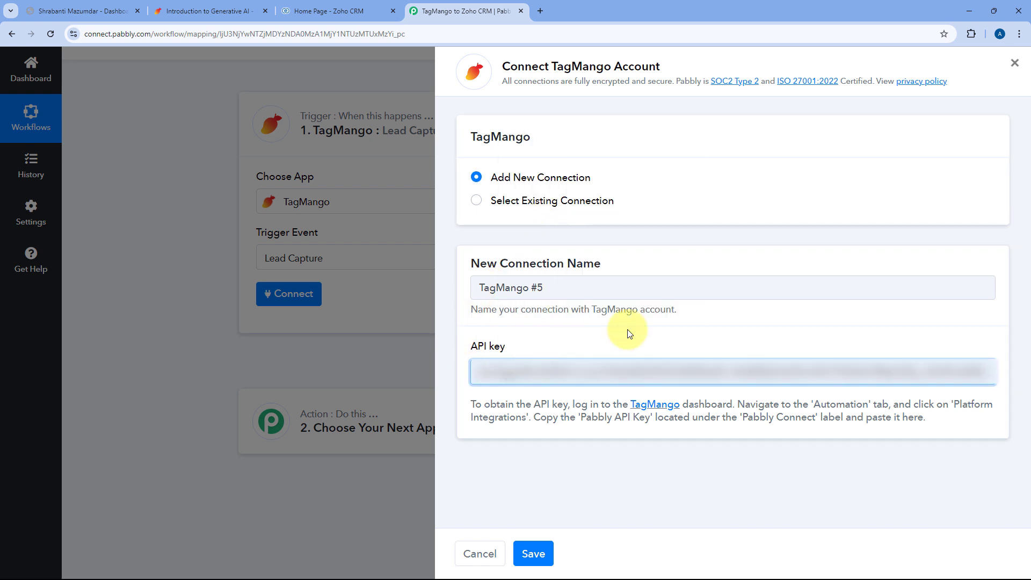
{"action": "left_click", "coordinate": [538, 550]}
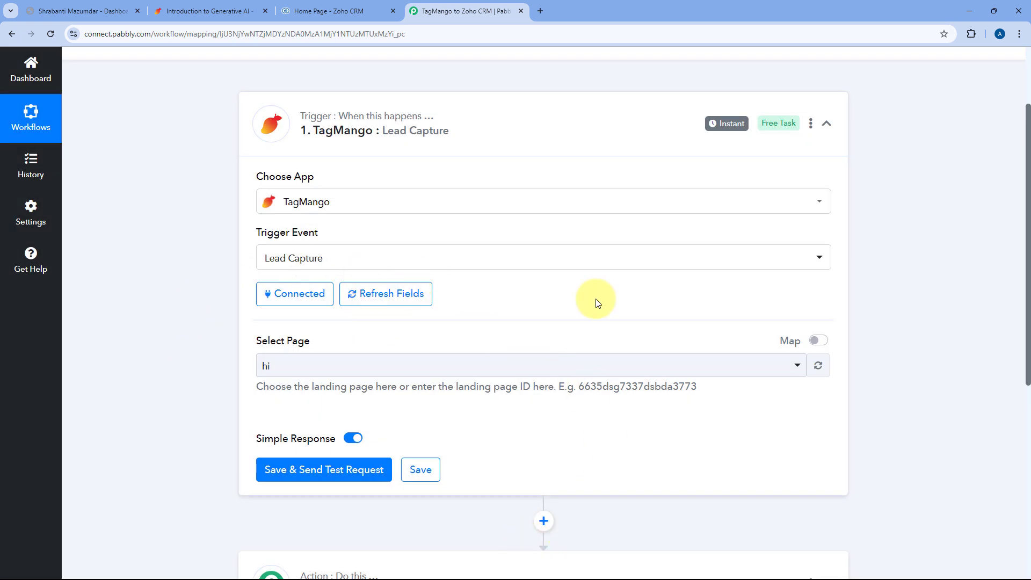
{"action": "scroll", "coordinate": [564, 301], "scroll_direction": "down", "scroll_amount": 3}
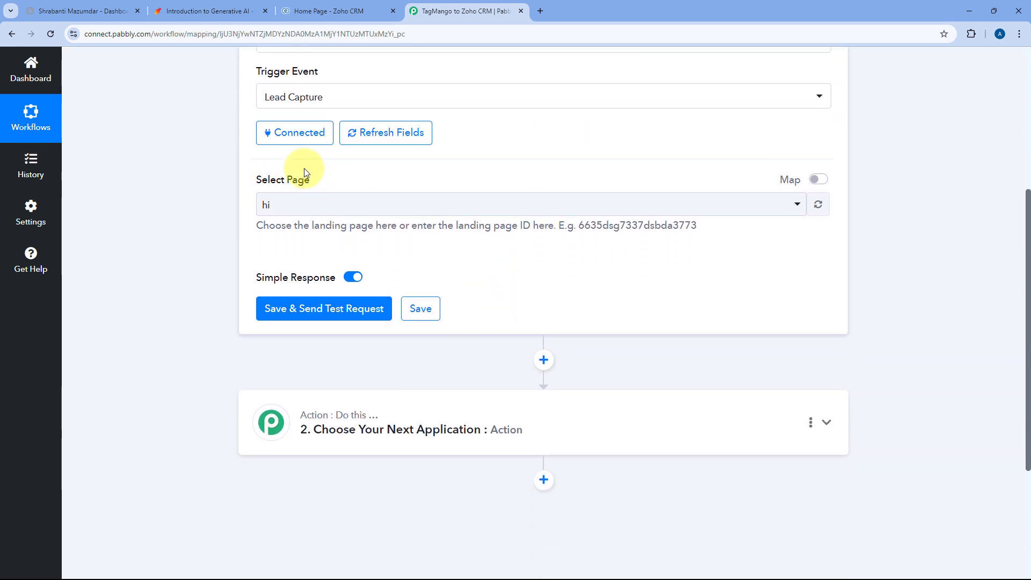
{"action": "left_click", "coordinate": [466, 208]}
{"action": "scroll", "coordinate": [485, 287], "scroll_direction": "down", "scroll_amount": 3}
{"action": "scroll", "coordinate": [486, 286], "scroll_direction": "down", "scroll_amount": 5}
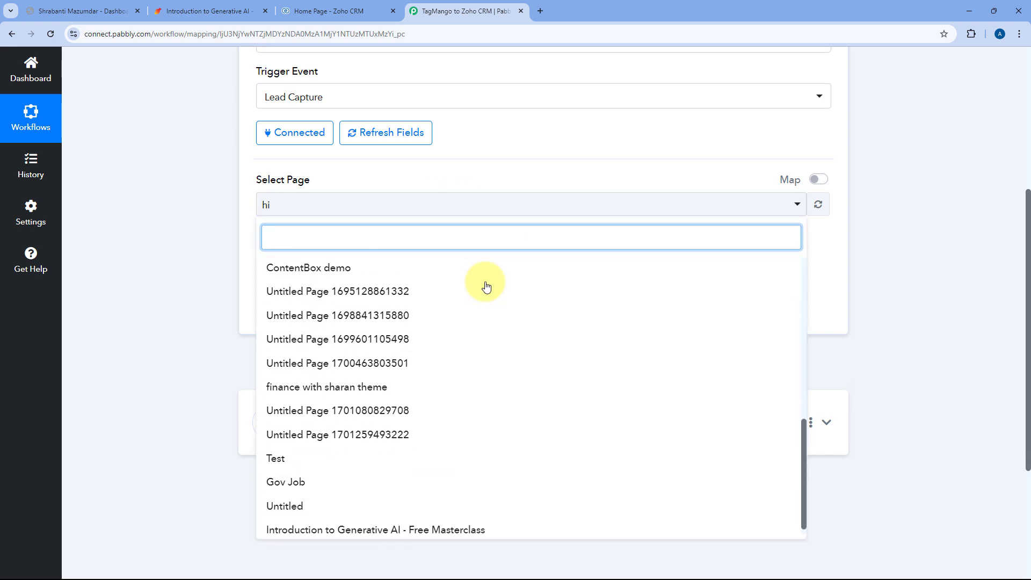
{"action": "scroll", "coordinate": [486, 286], "scroll_direction": "up", "scroll_amount": 2}
{"action": "scroll", "coordinate": [487, 287], "scroll_direction": "down", "scroll_amount": 2}
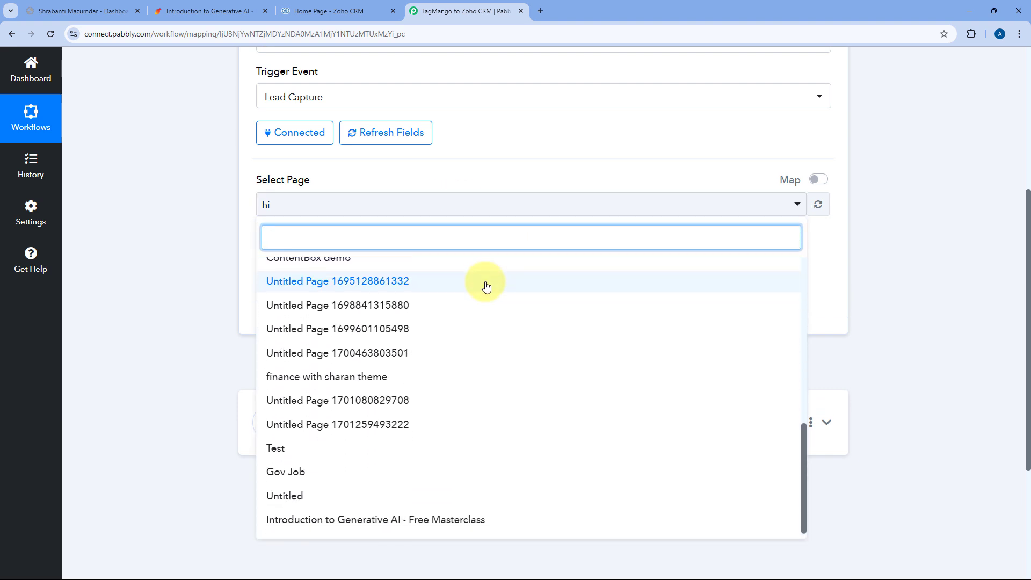
{"action": "left_click", "coordinate": [396, 531]}
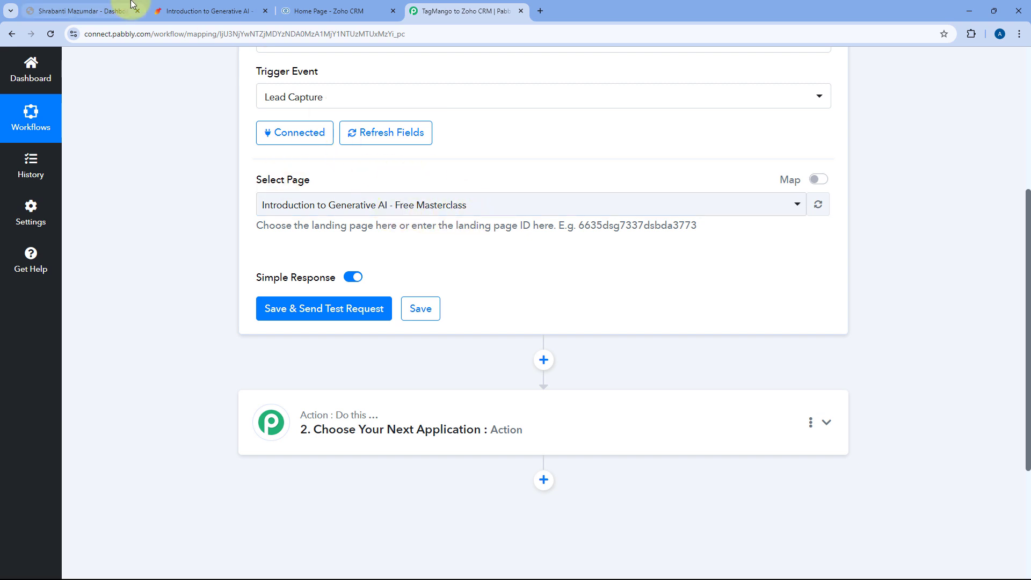
Save the trigger and send a test request so it waits for a new lead.
{"action": "left_click", "coordinate": [186, 15]}
{"action": "left_click", "coordinate": [438, 11]}
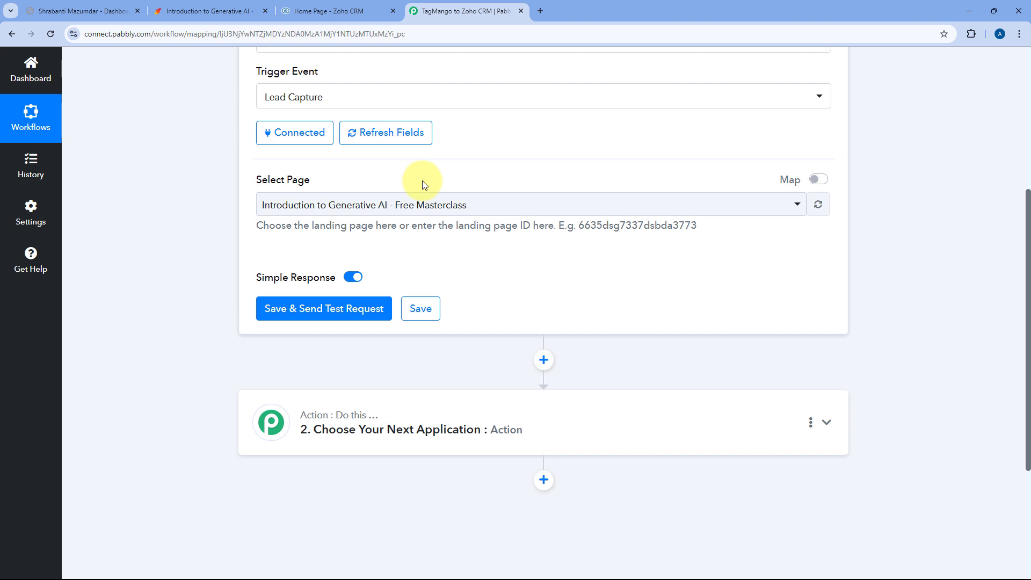
{"action": "left_click", "coordinate": [327, 314]}
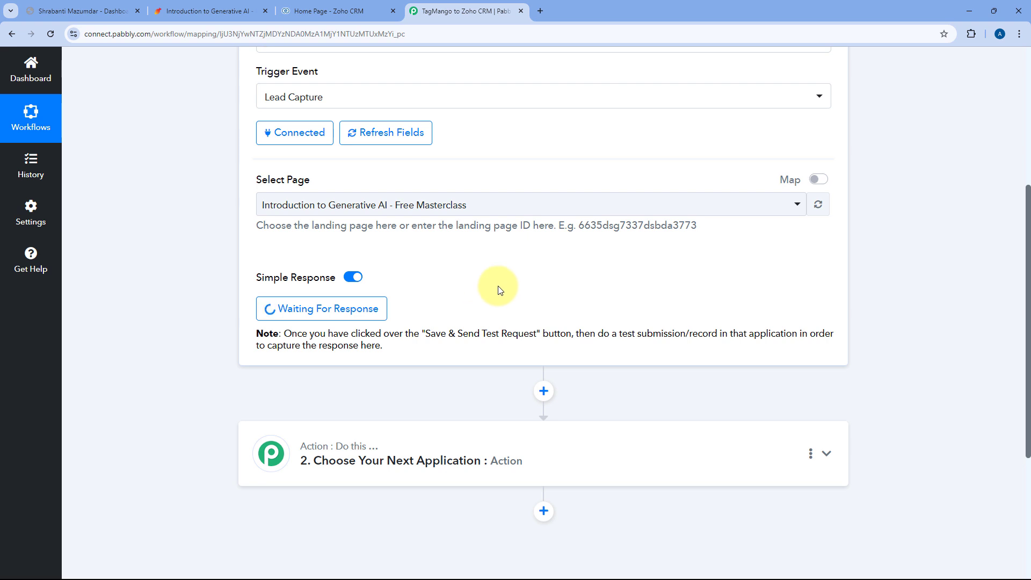
Fill the masterclass registration form with the test lead's name, e-mail and mobile number.
{"action": "left_click", "coordinate": [199, 11]}
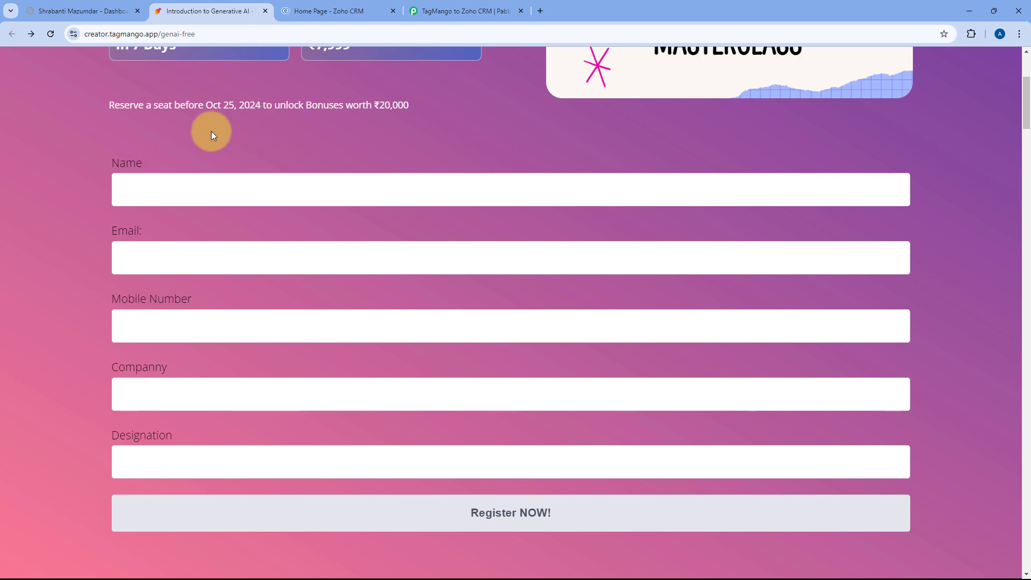
{"action": "left_click", "coordinate": [178, 194]}
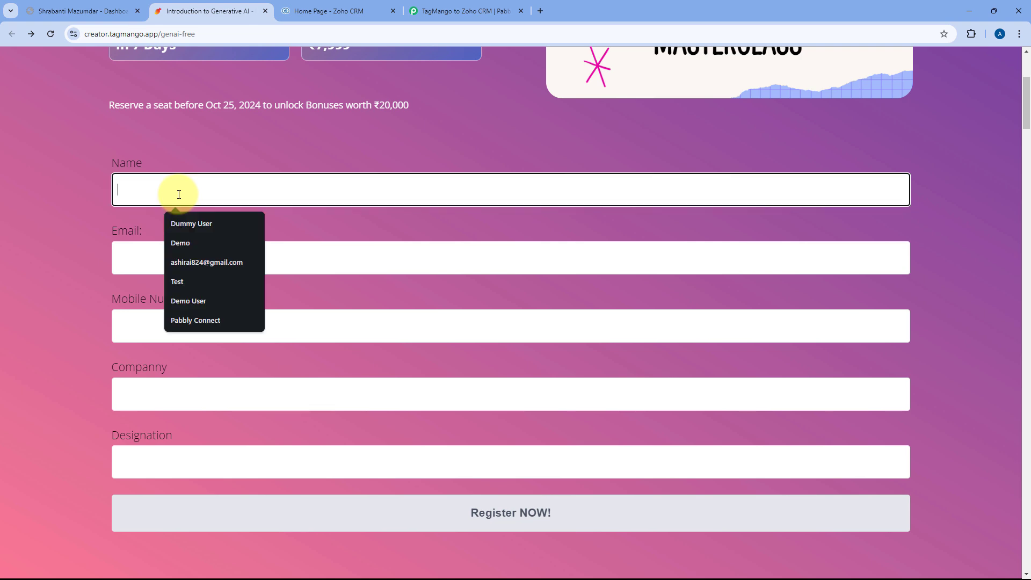
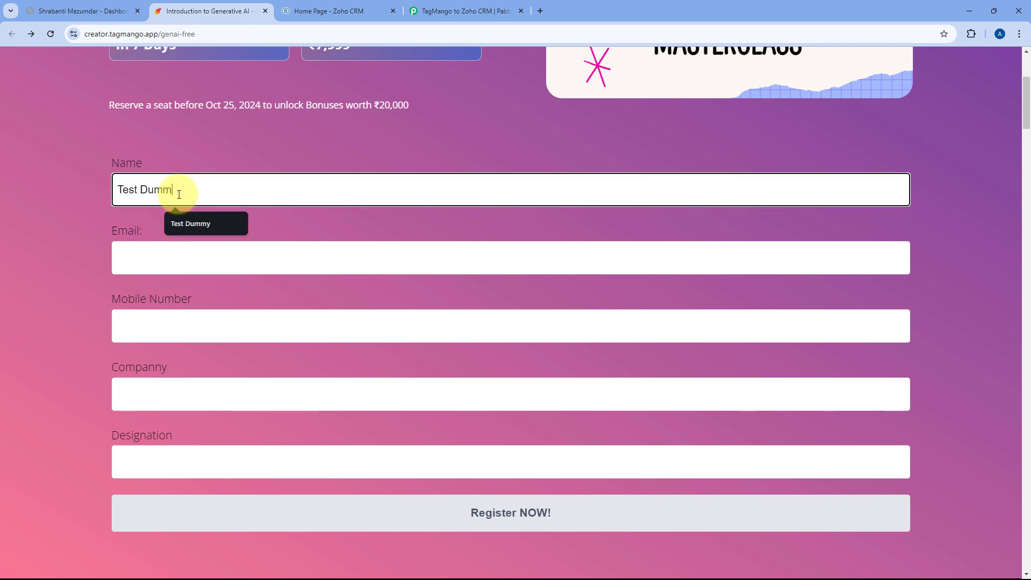
{"action": "key", "text": "Tab"}
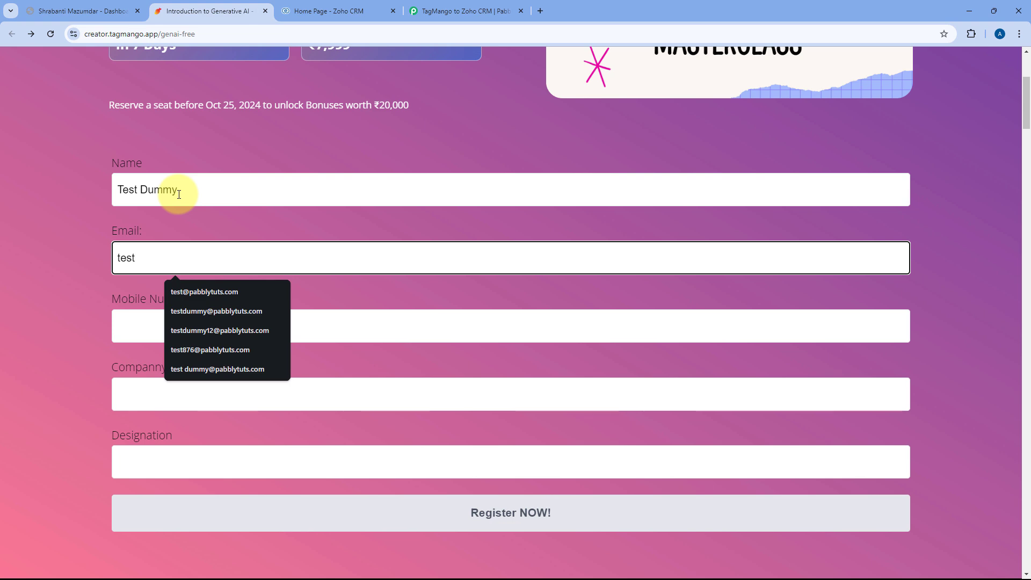
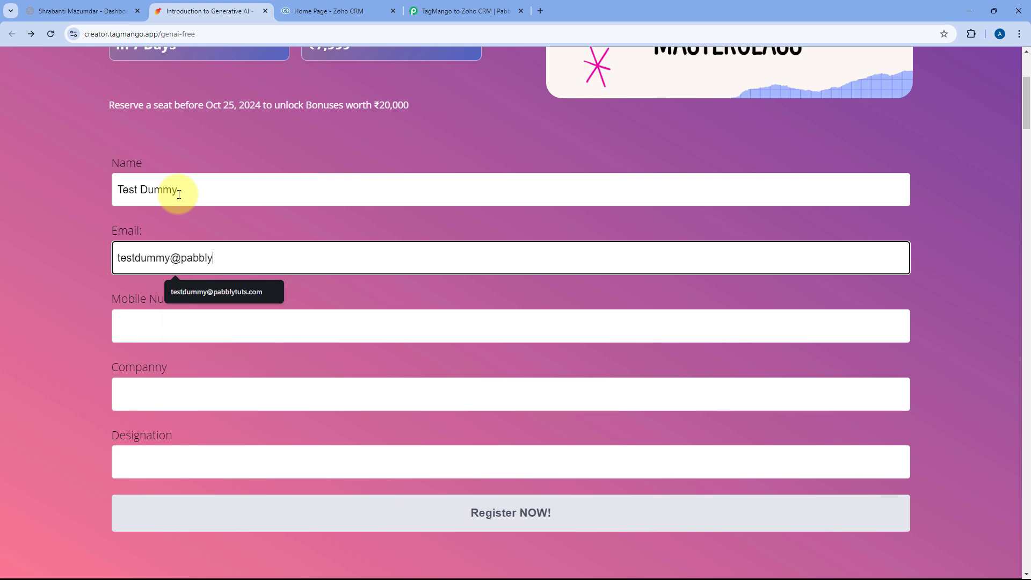
{"action": "key", "text": "Tab"}
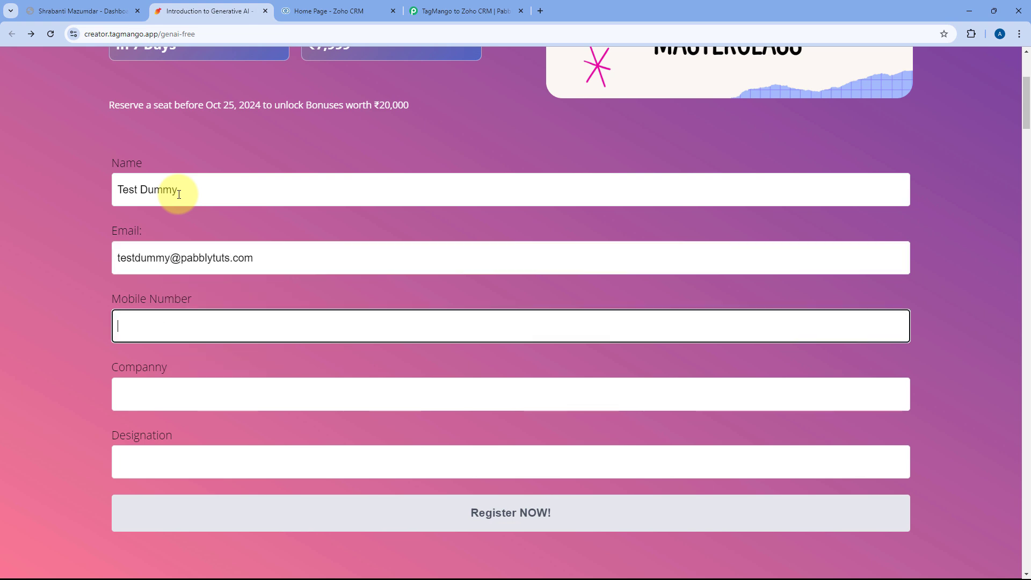
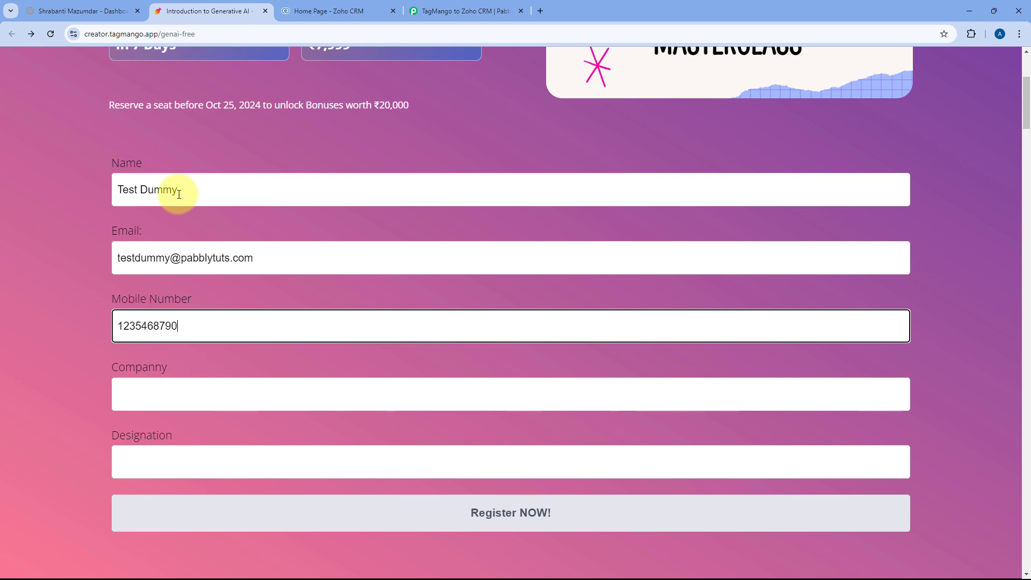
Enter company Google and designation Jr. Developer to complete the registration.
{"action": "left_click", "coordinate": [171, 404]}
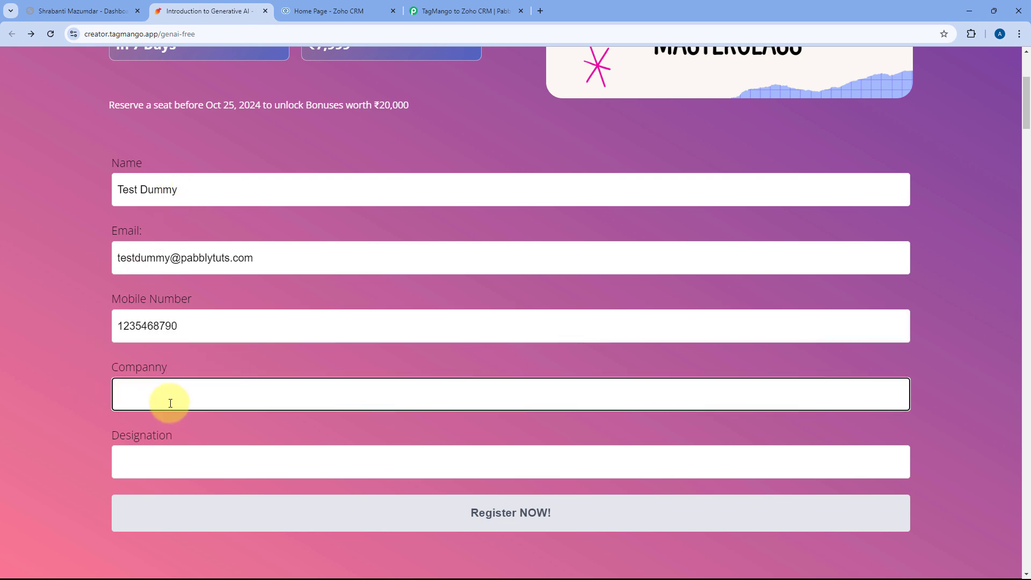
{"action": "type", "text": "Google"}
{"action": "key", "text": "Tab"}
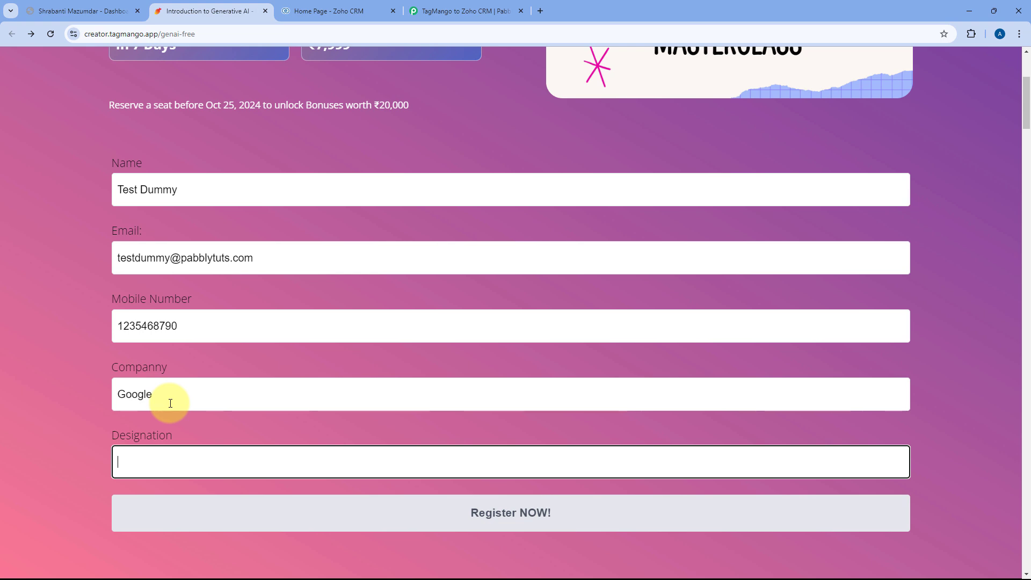
{"action": "type", "text": "Jr."}
{"action": "key", "text": "Down"}
{"action": "key", "text": "Return"}
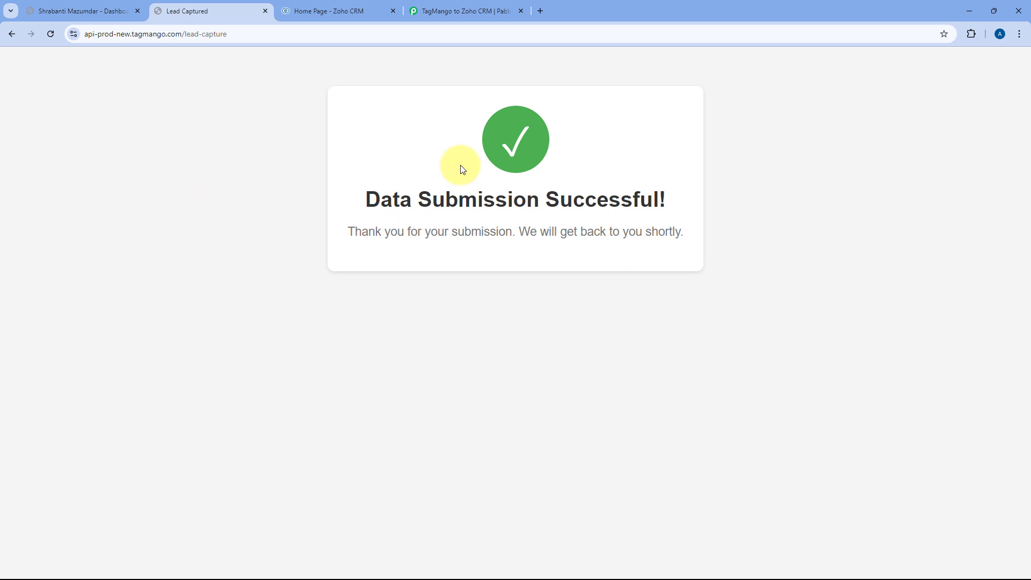
Check the test lead under TagMango's Customers > Leads, then go back to the Pabbly workflow.
{"action": "left_click", "coordinate": [82, 9]}
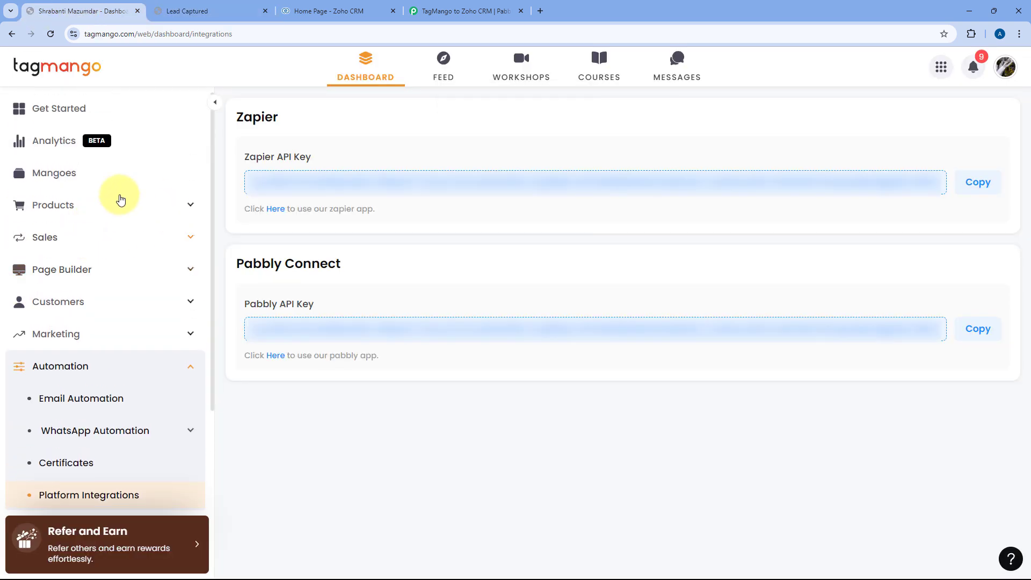
{"action": "left_click", "coordinate": [108, 301]}
{"action": "left_click", "coordinate": [67, 366]}
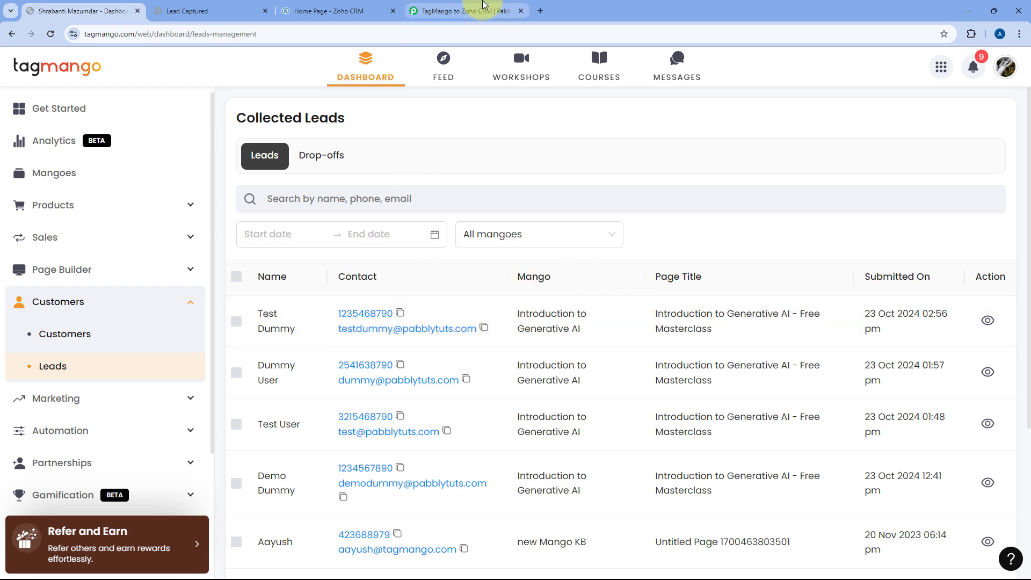
{"action": "left_click", "coordinate": [466, 11]}
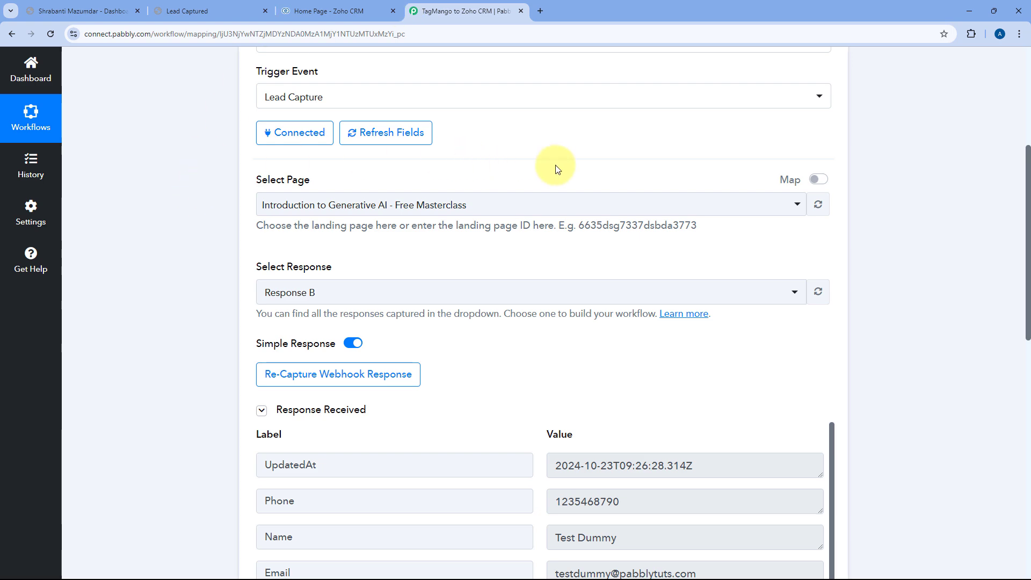
{"action": "scroll", "coordinate": [556, 169], "scroll_direction": "down", "scroll_amount": 5}
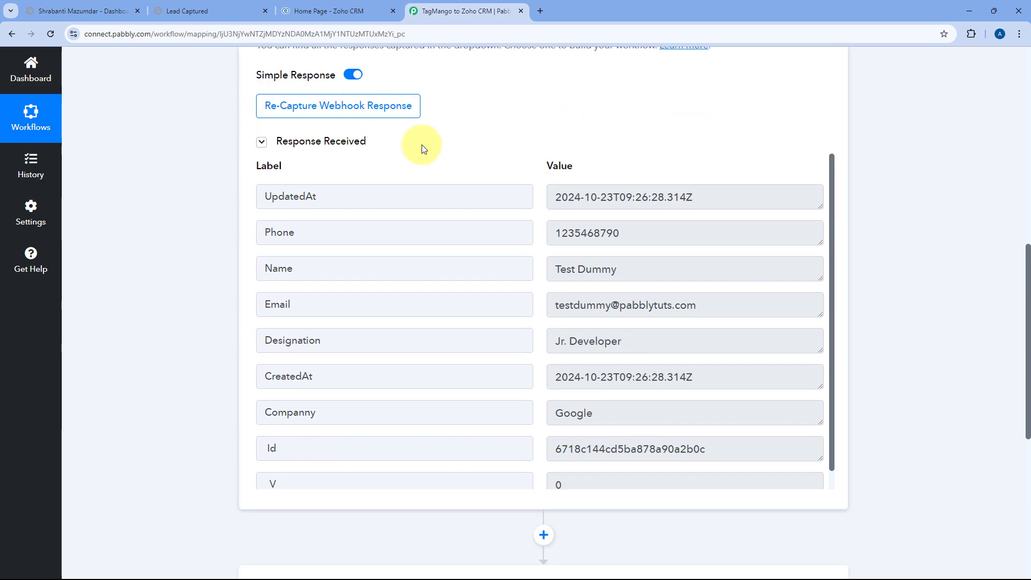
{"action": "scroll", "coordinate": [453, 144], "scroll_direction": "down", "scroll_amount": 1}
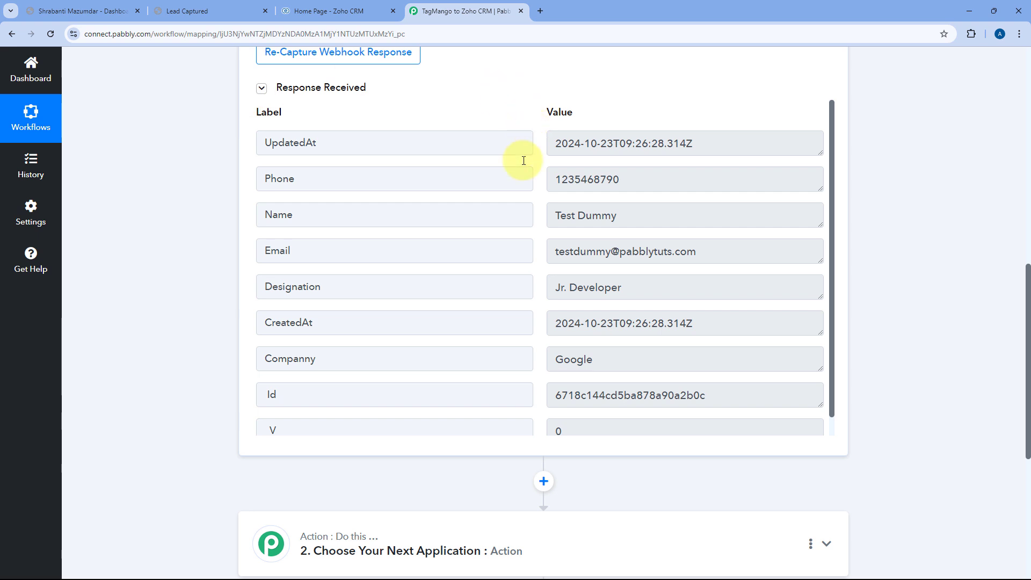
{"action": "left_click", "coordinate": [633, 177]}
{"action": "left_click_drag", "start_coordinate": [633, 177], "coordinate": [555, 178]}
{"action": "left_click_drag", "start_coordinate": [626, 212], "coordinate": [553, 214]}
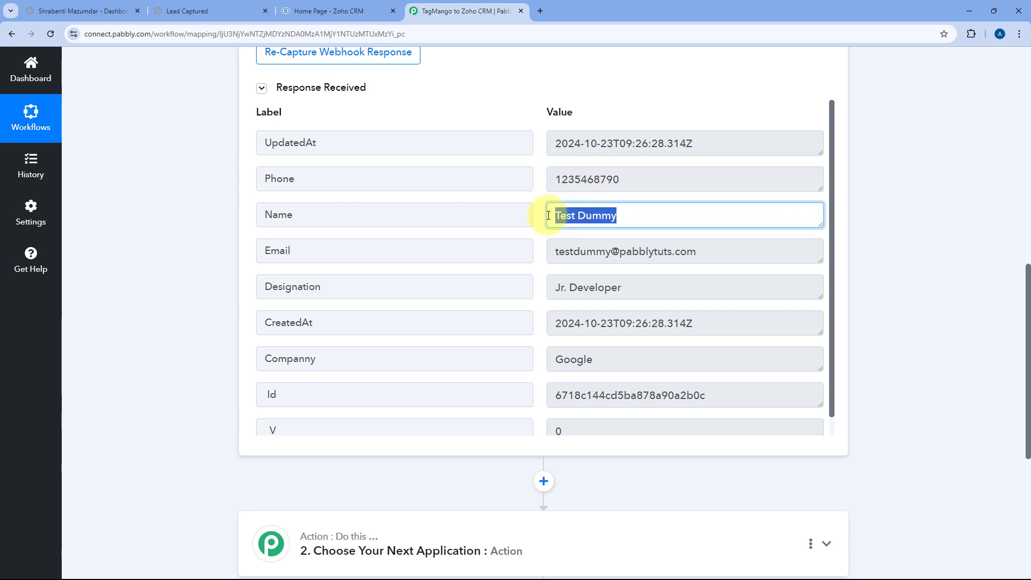
{"action": "left_click", "coordinate": [703, 252]}
{"action": "left_click_drag", "start_coordinate": [703, 252], "coordinate": [534, 249]}
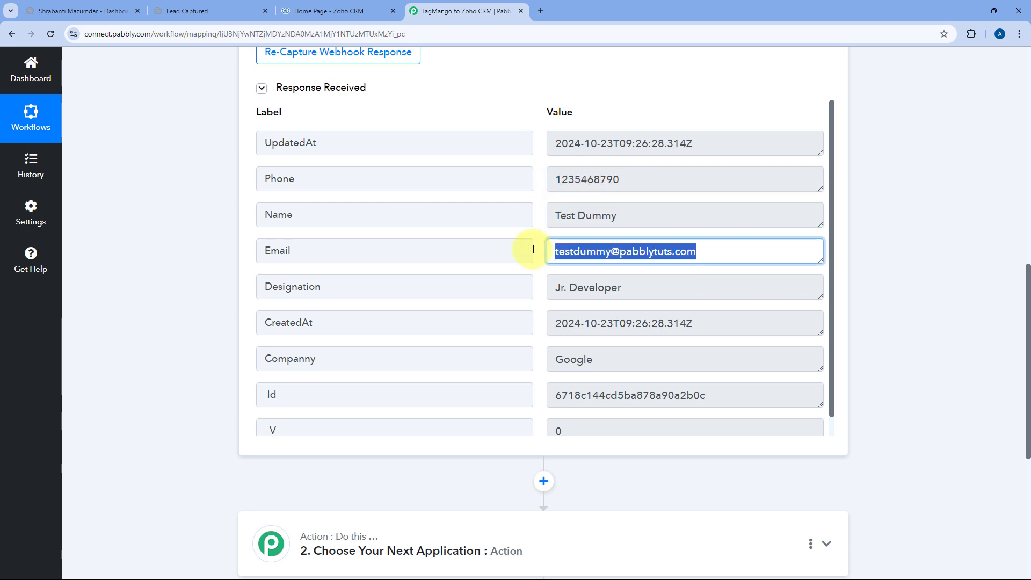
{"action": "left_click", "coordinate": [633, 285]}
{"action": "left_click_drag", "start_coordinate": [633, 285], "coordinate": [544, 293]}
{"action": "left_click_drag", "start_coordinate": [616, 360], "coordinate": [537, 330]}
{"action": "left_click", "coordinate": [540, 321]}
{"action": "scroll", "coordinate": [535, 277], "scroll_direction": "down", "scroll_amount": 1}
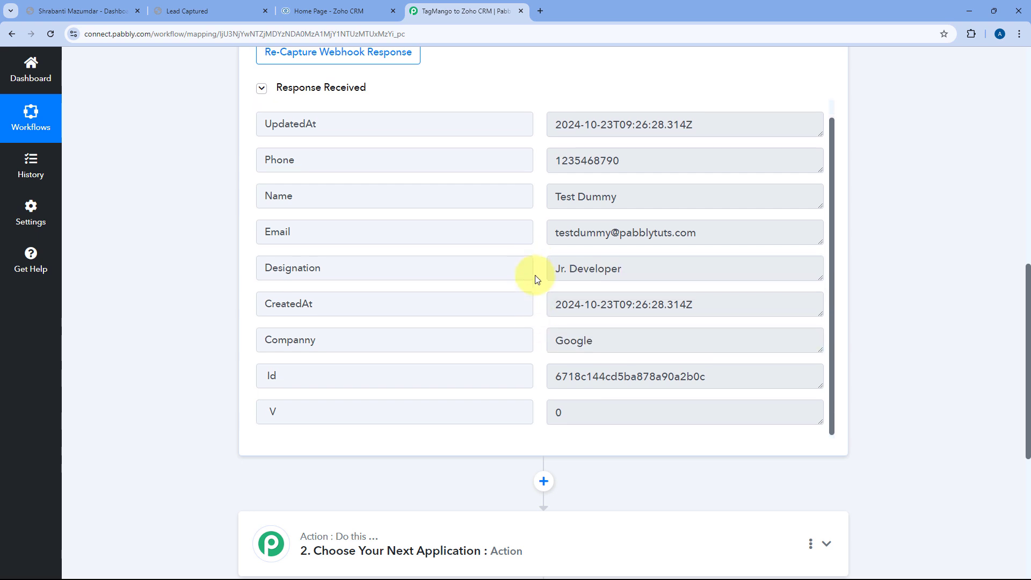
{"action": "scroll", "coordinate": [536, 279], "scroll_direction": "up", "scroll_amount": 1}
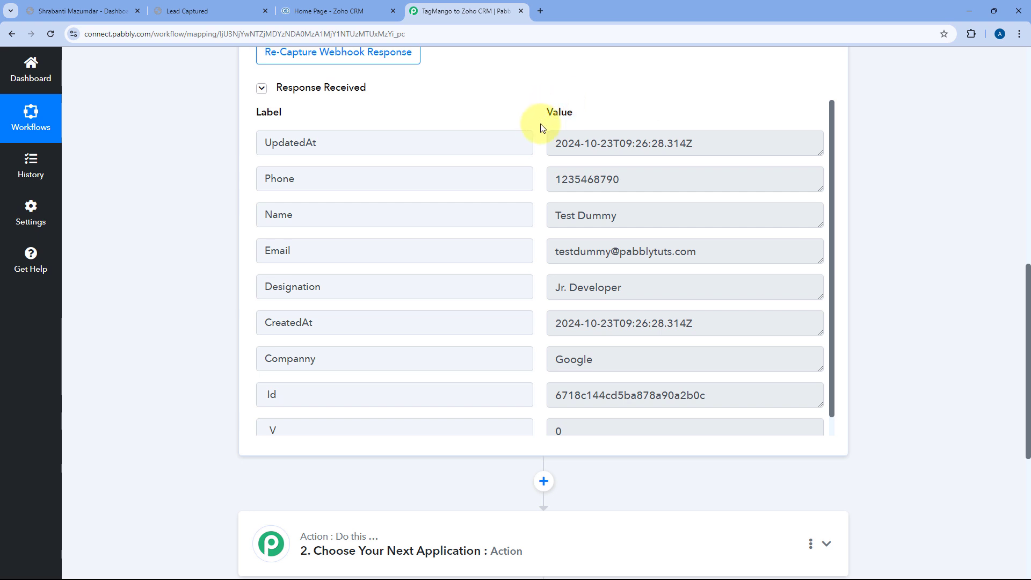
{"action": "scroll", "coordinate": [539, 137], "scroll_direction": "down", "scroll_amount": 1}
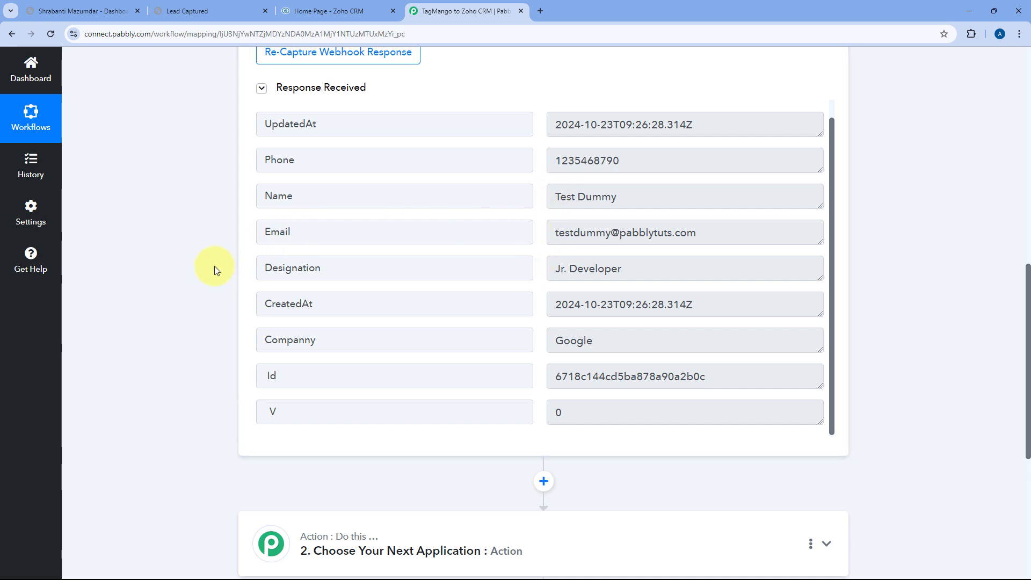
{"action": "scroll", "coordinate": [214, 264], "scroll_direction": "down", "scroll_amount": 5}
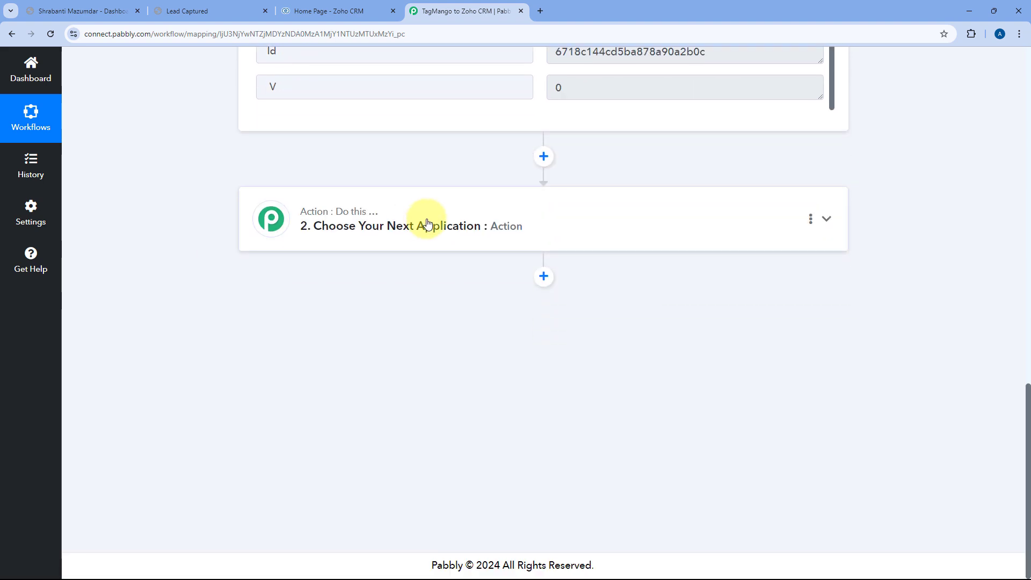
Set the action step to Zoho CRM's Insert/Update Record event and begin its account connection.
{"action": "left_click", "coordinate": [426, 216]}
{"action": "scroll", "coordinate": [382, 221], "scroll_direction": "up", "scroll_amount": 4}
{"action": "left_click", "coordinate": [317, 274]}
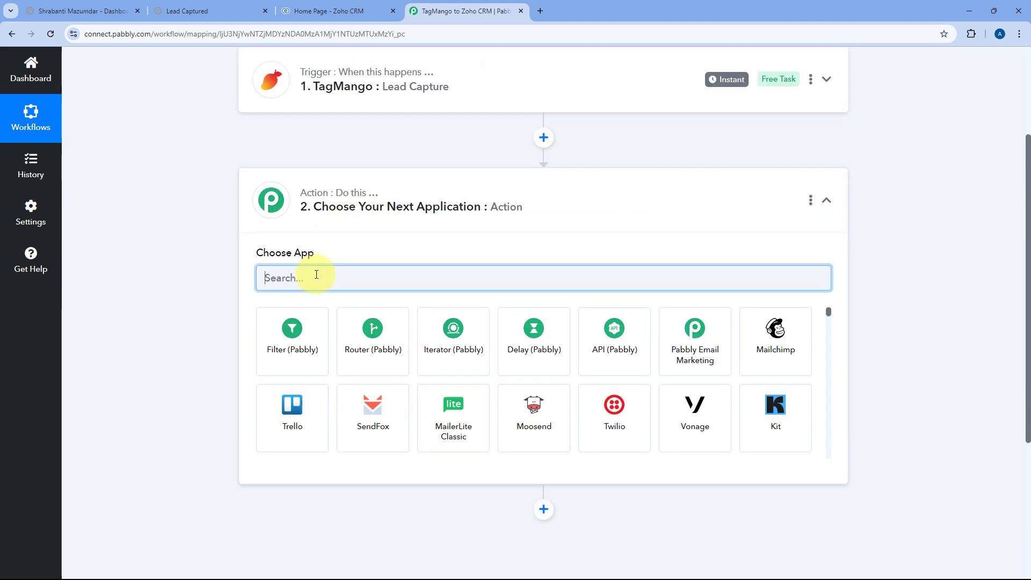
{"action": "type", "text": "Zoho"}
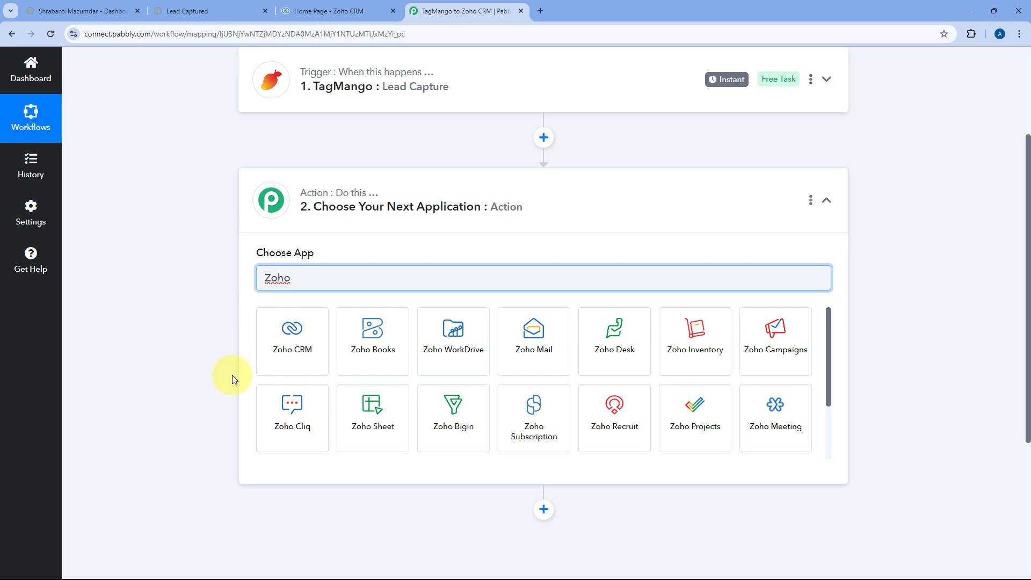
{"action": "left_click", "coordinate": [267, 365]}
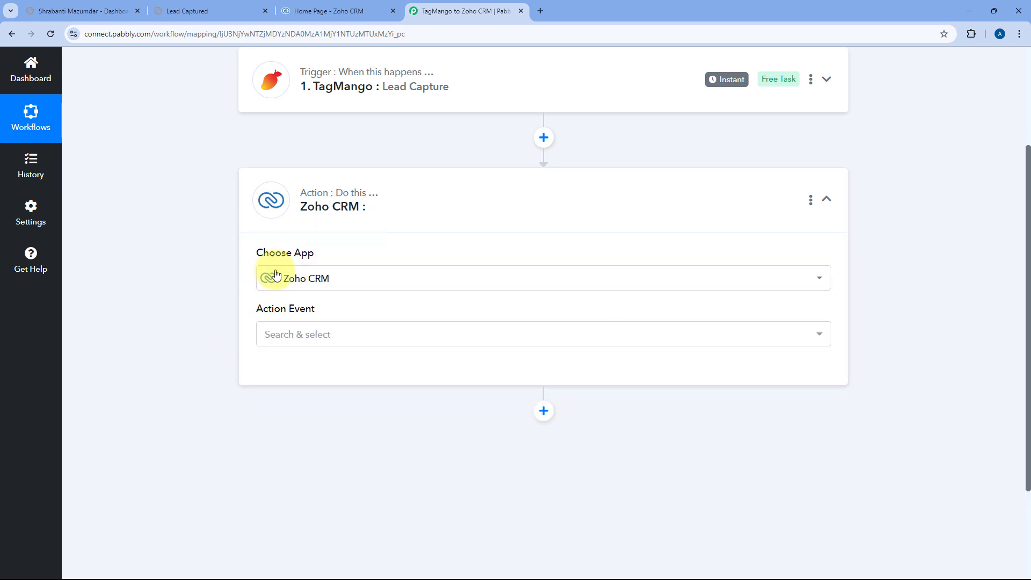
{"action": "scroll", "coordinate": [376, 307], "scroll_direction": "down", "scroll_amount": 1}
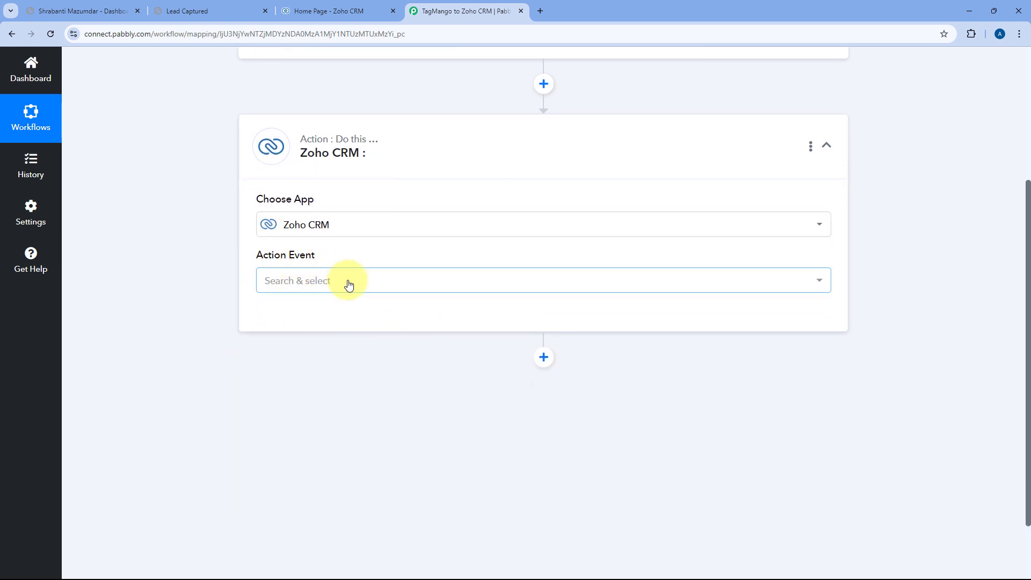
{"action": "left_click", "coordinate": [330, 279]}
{"action": "scroll", "coordinate": [229, 307], "scroll_direction": "down", "scroll_amount": 1}
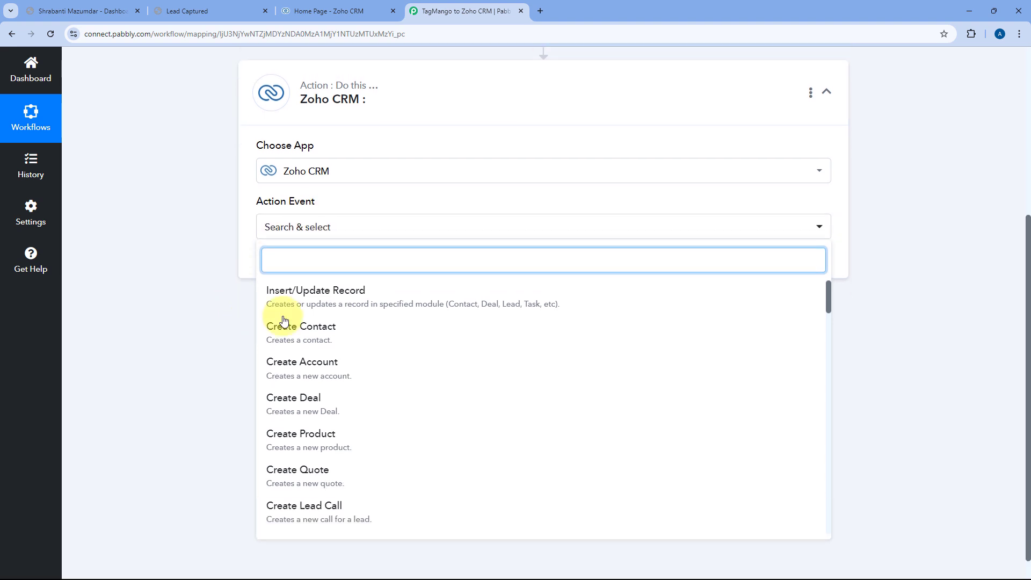
{"action": "left_click", "coordinate": [295, 298]}
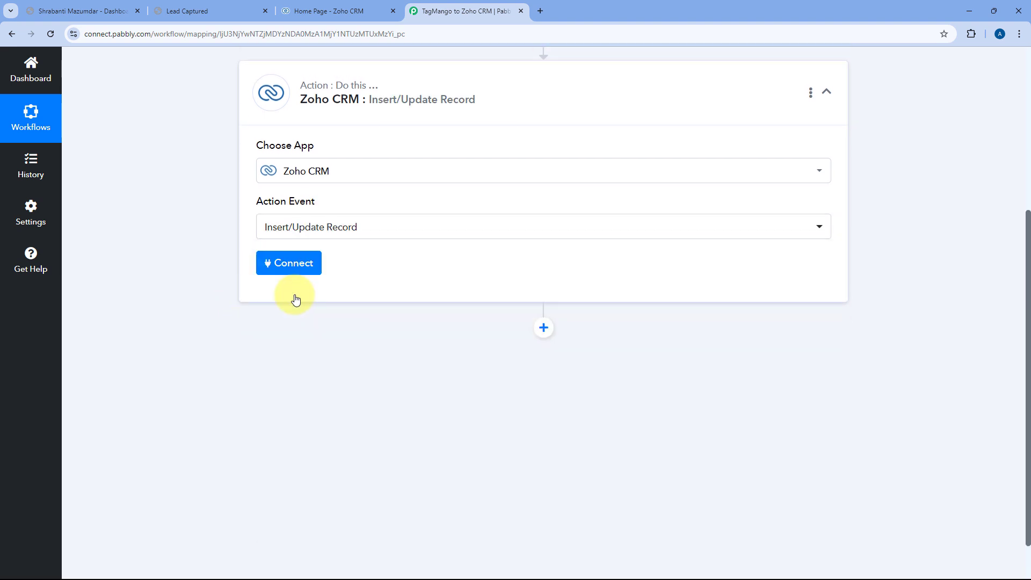
{"action": "left_click", "coordinate": [290, 270]}
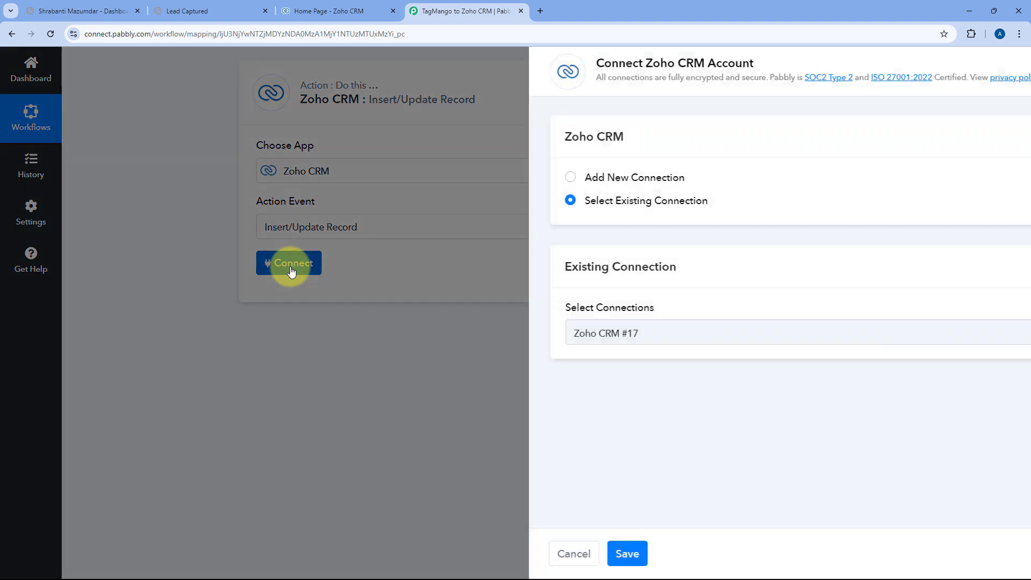
Add a new Zoho CRM connection up to the domain prompt, then view the Zoho CRM tab.
{"action": "left_click", "coordinate": [476, 178]}
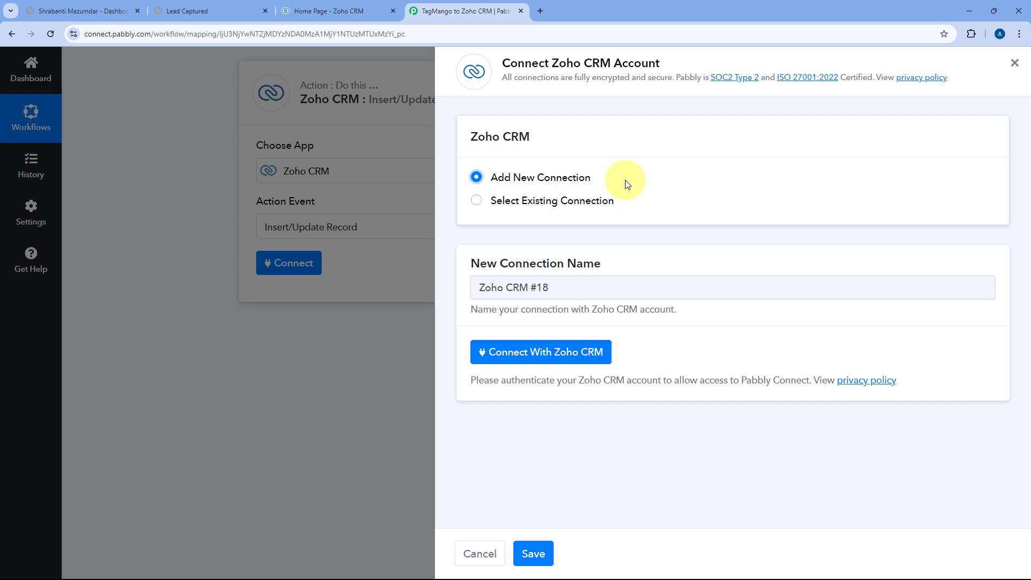
{"action": "left_click", "coordinate": [544, 355]}
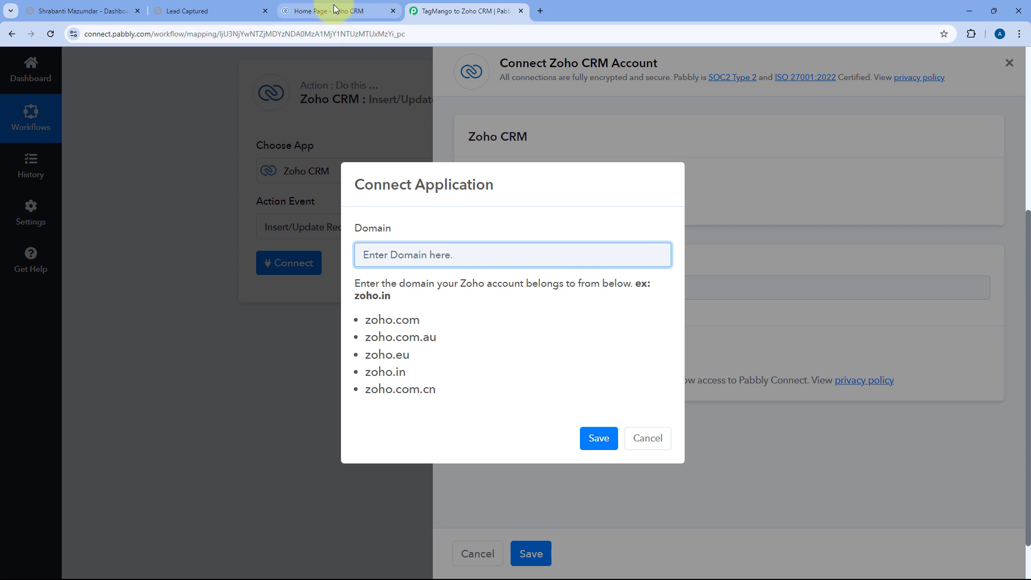
{"action": "left_click", "coordinate": [298, 14]}
Copy the zoho.com domain from Zoho CRM's address bar and return to Pabbly's Domain field.
{"action": "left_click", "coordinate": [106, 37]}
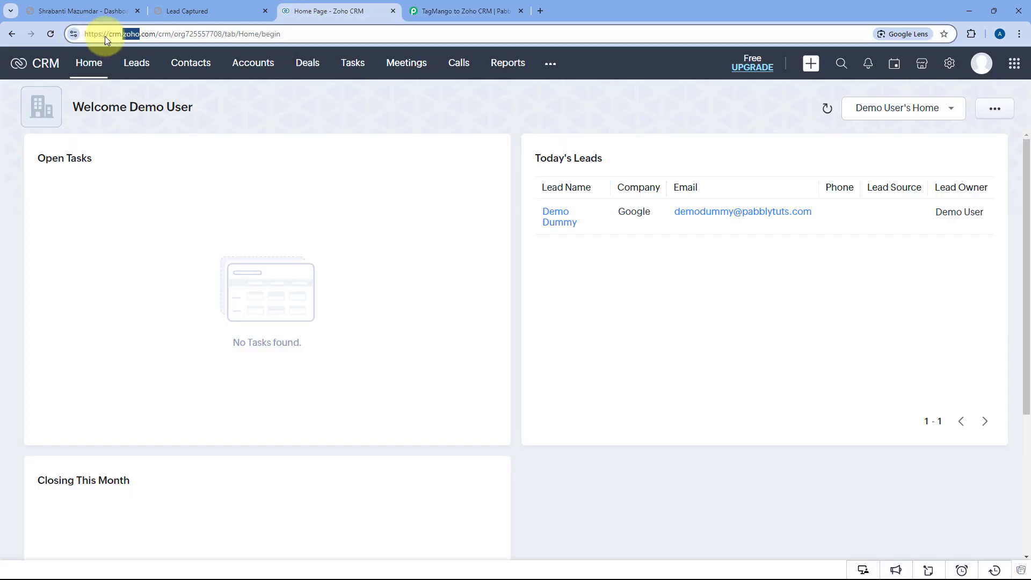
{"action": "left_click", "coordinate": [122, 35]}
{"action": "double_click", "coordinate": [125, 35]}
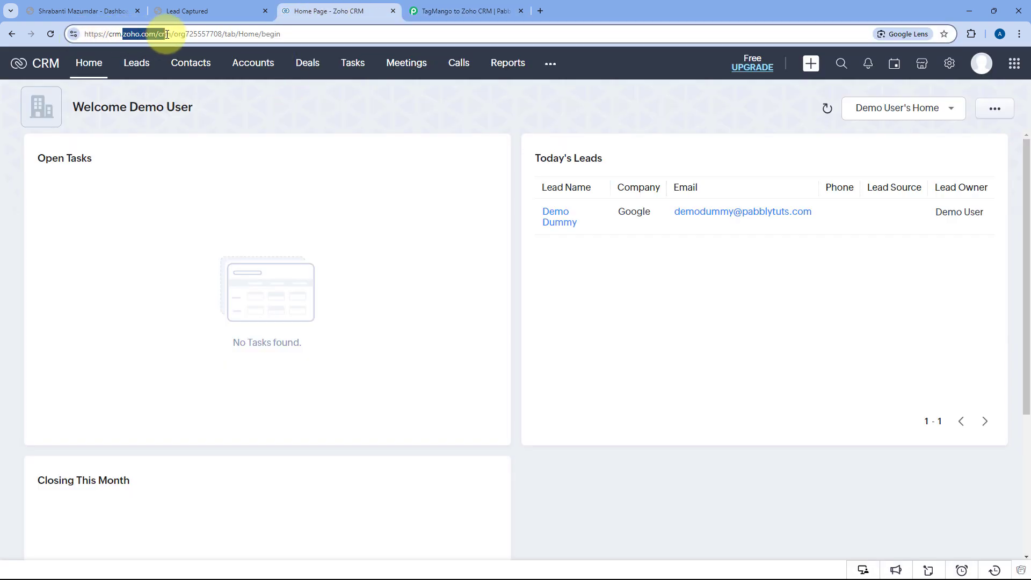
{"action": "right_click", "coordinate": [150, 34]}
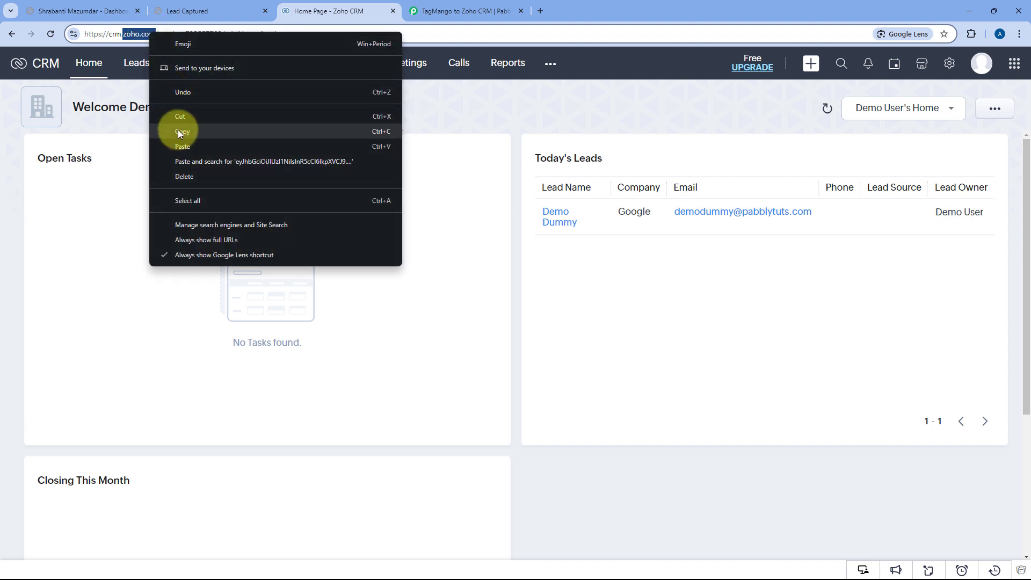
{"action": "left_click", "coordinate": [179, 131]}
{"action": "left_click", "coordinate": [270, 103]}
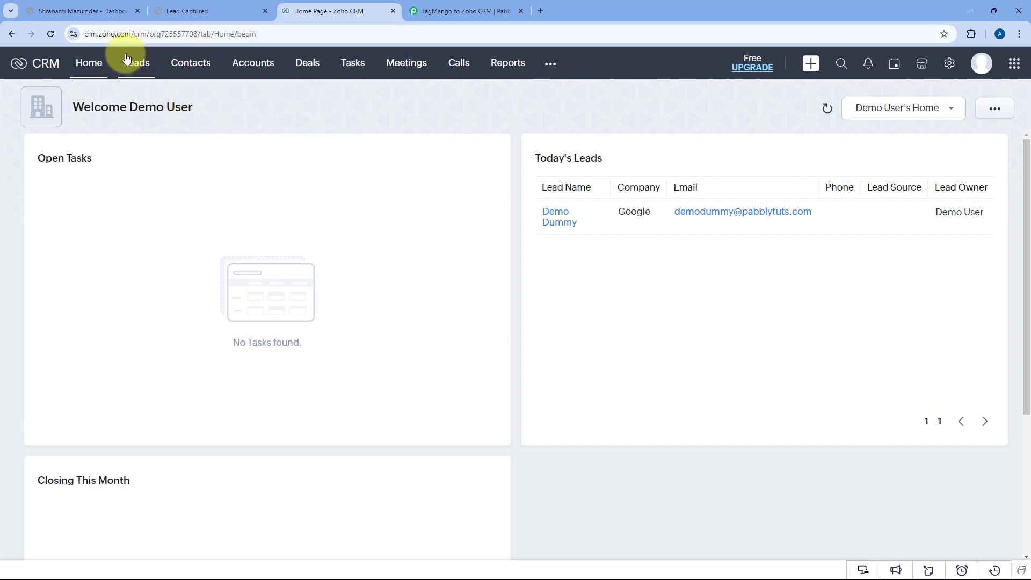
{"action": "left_click", "coordinate": [467, 10]}
{"action": "right_click", "coordinate": [411, 260]}
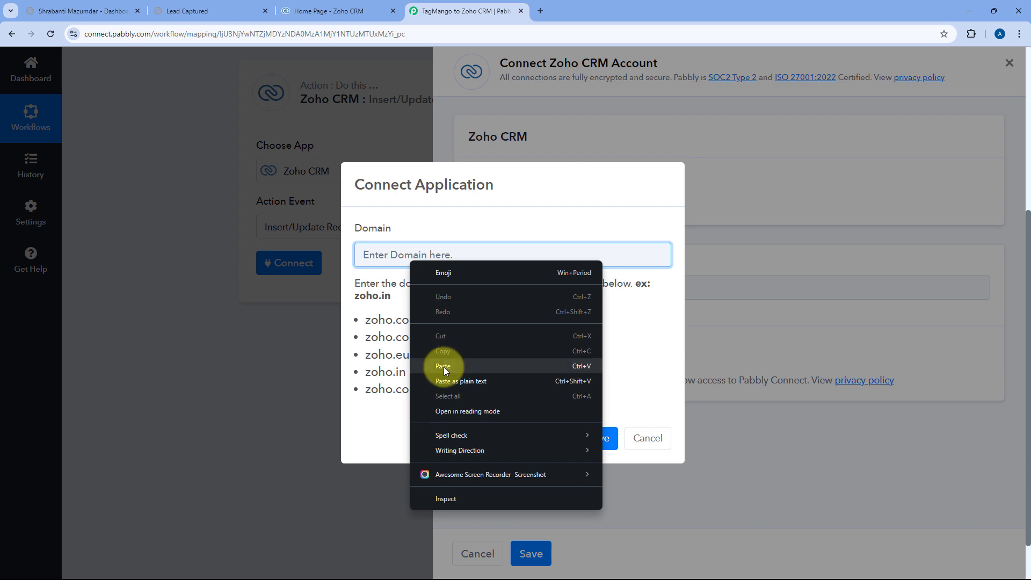
Paste zoho.com as the Zoho CRM domain, save it, and accept Zoho's access consent.
{"action": "left_click", "coordinate": [444, 367]}
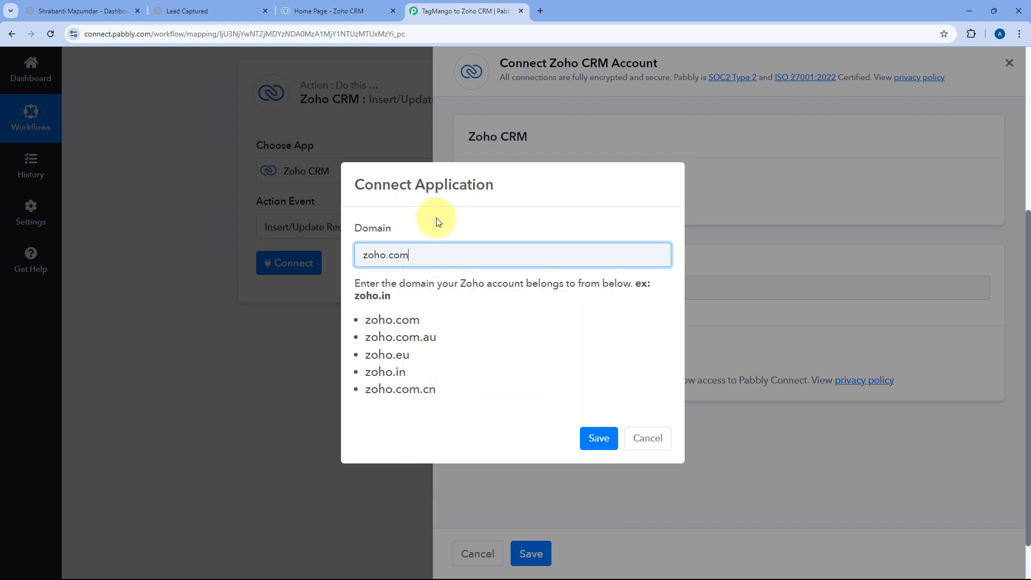
{"action": "left_click", "coordinate": [597, 437]}
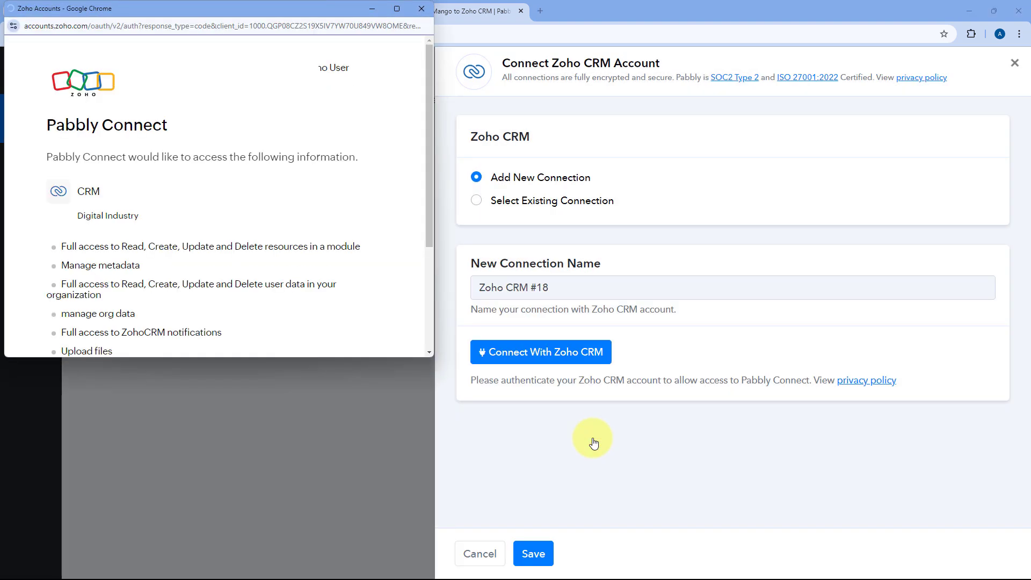
{"action": "left_click_drag", "start_coordinate": [262, 10], "coordinate": [265, 37]}
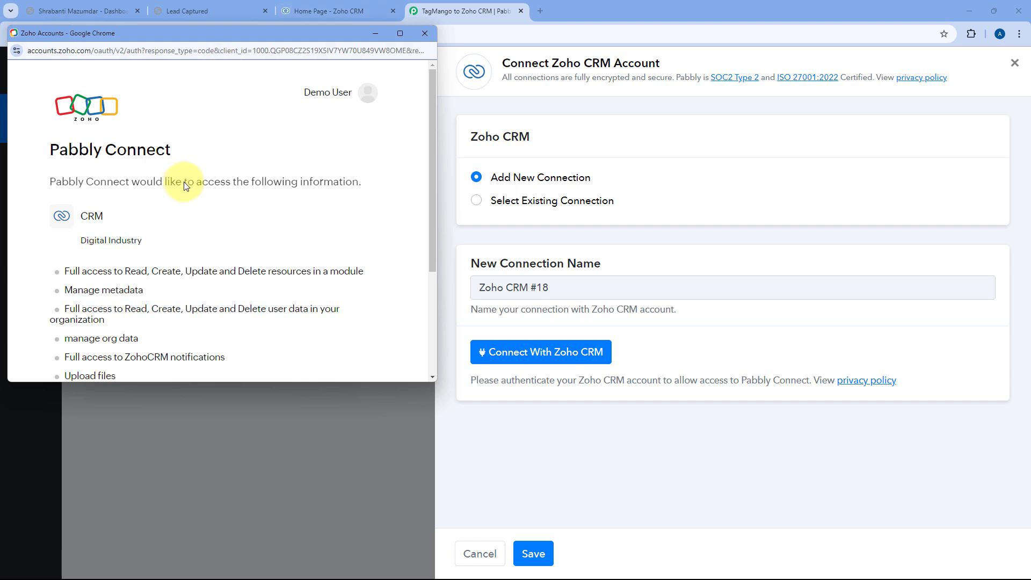
{"action": "scroll", "coordinate": [167, 234], "scroll_direction": "down", "scroll_amount": 3}
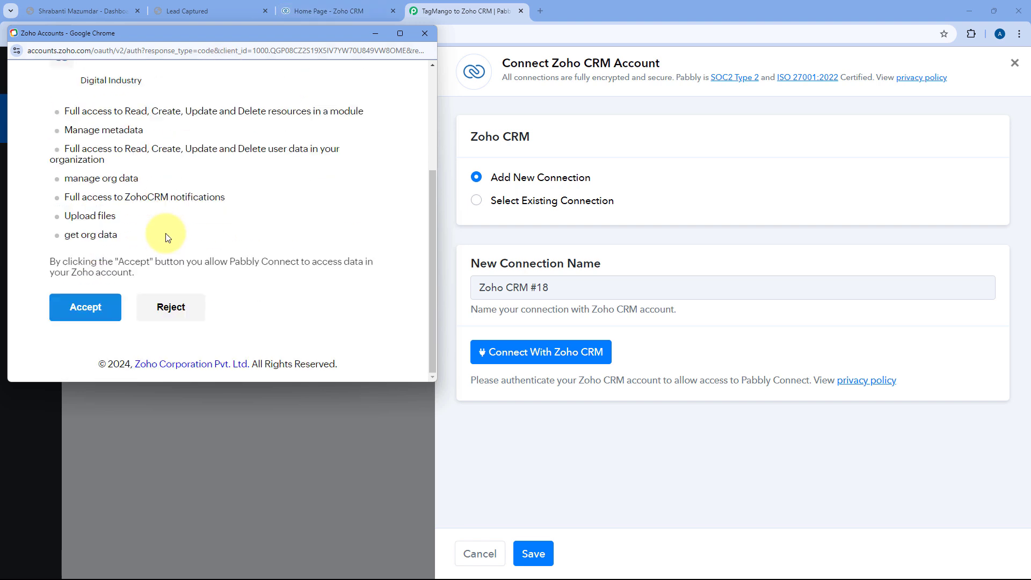
{"action": "left_click", "coordinate": [99, 307]}
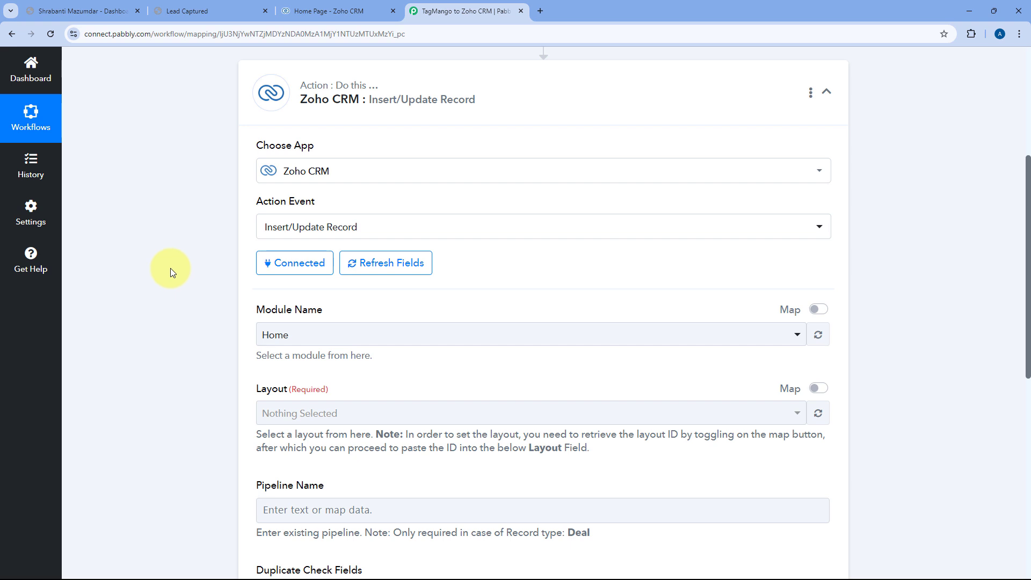
Choose Leads as the Zoho CRM module name and Standard as the layout.
{"action": "scroll", "coordinate": [170, 268], "scroll_direction": "down", "scroll_amount": 3}
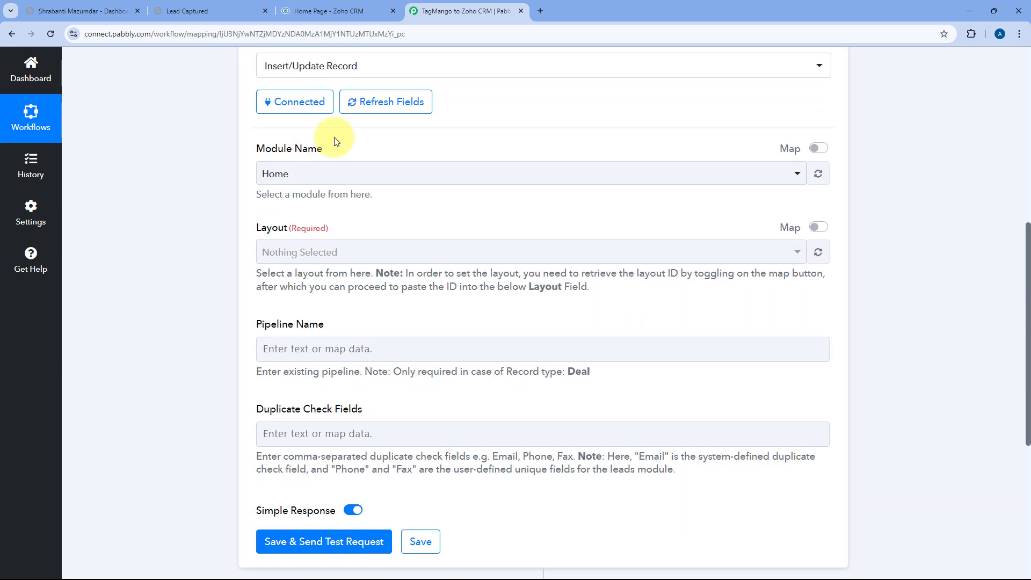
{"action": "left_click", "coordinate": [395, 171]}
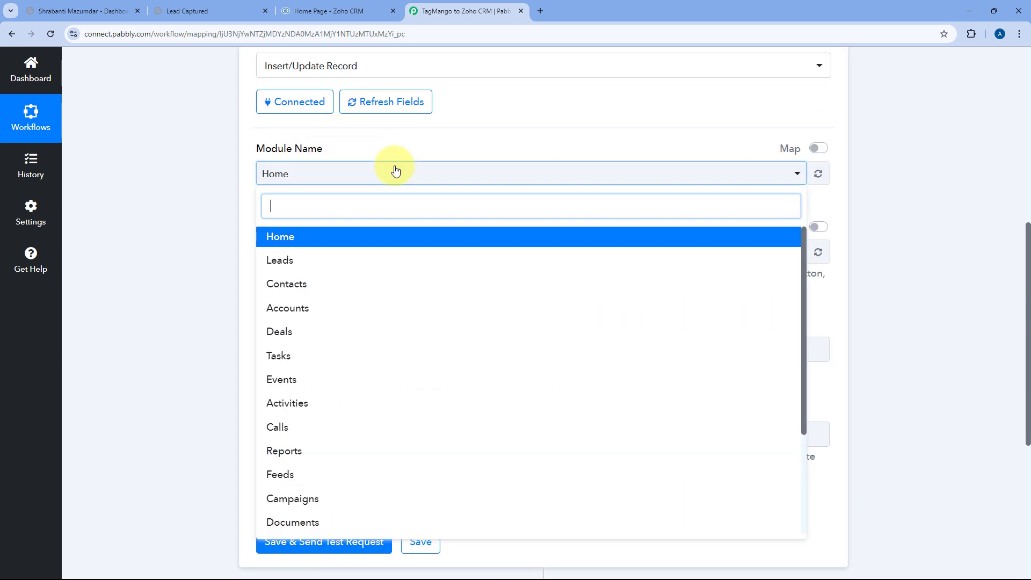
{"action": "scroll", "coordinate": [478, 267], "scroll_direction": "down", "scroll_amount": 3}
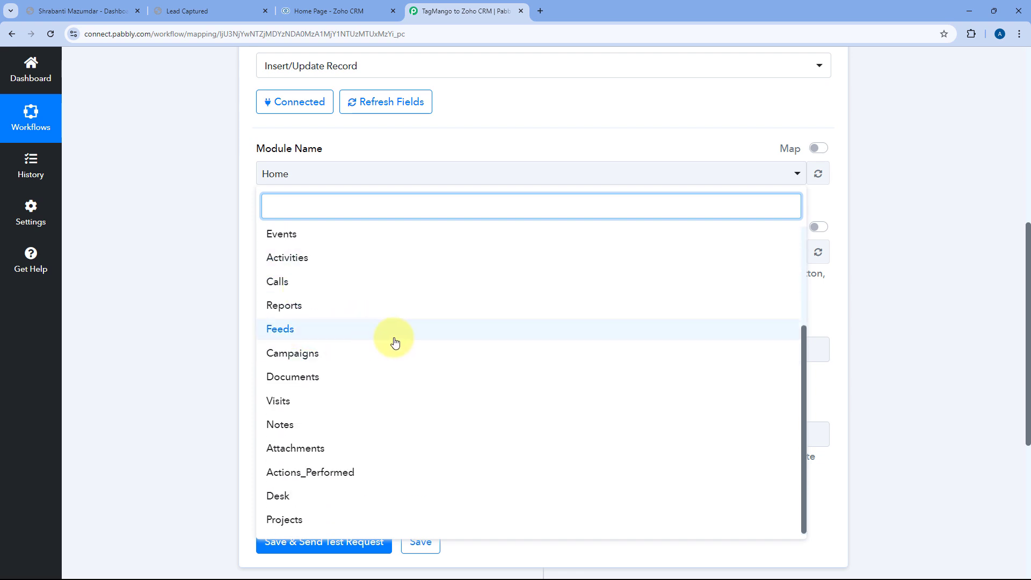
{"action": "scroll", "coordinate": [395, 343], "scroll_direction": "up", "scroll_amount": 3}
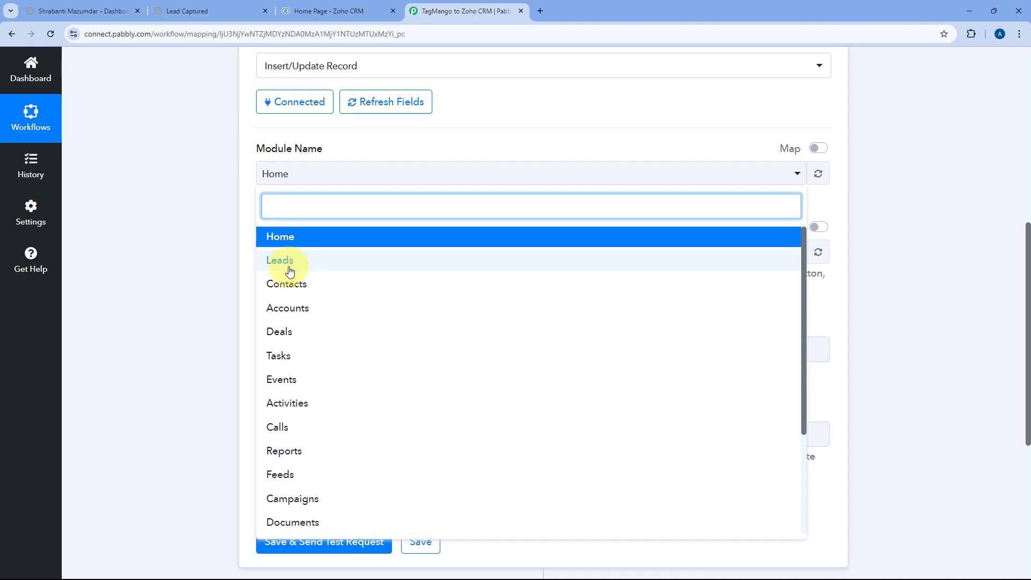
{"action": "left_click", "coordinate": [290, 264]}
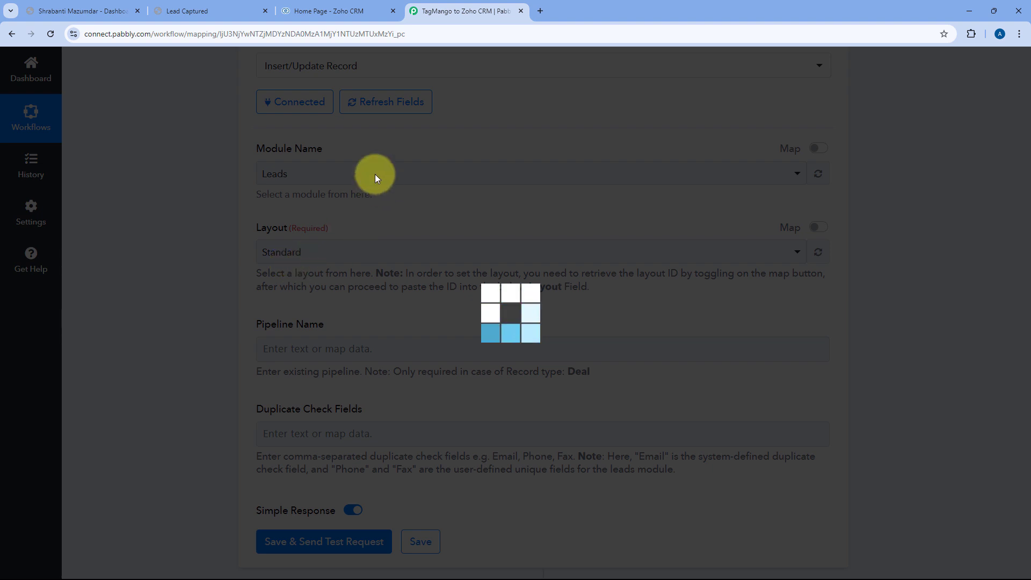
{"action": "scroll", "coordinate": [311, 197], "scroll_direction": "down", "scroll_amount": 1}
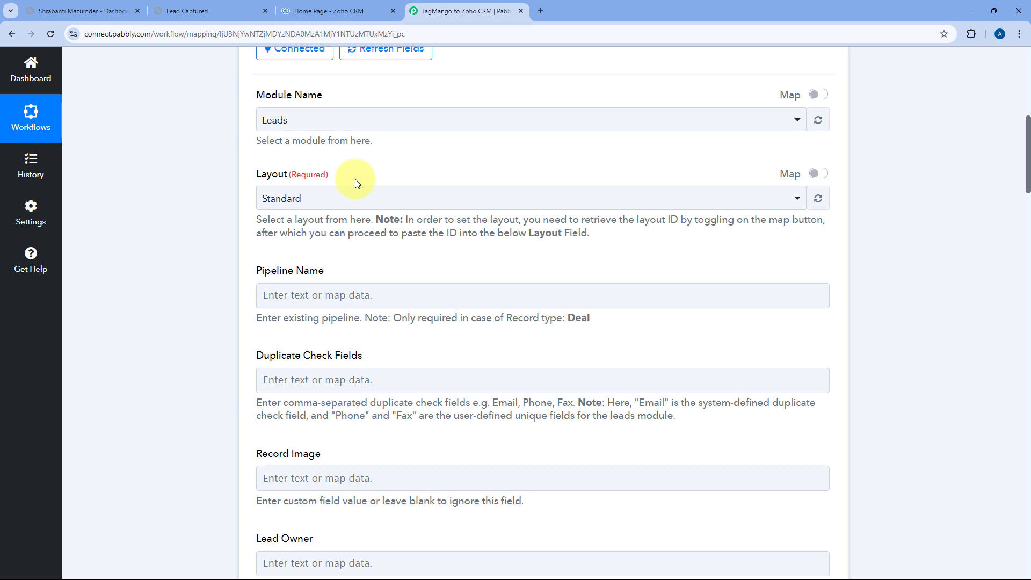
{"action": "left_click", "coordinate": [354, 199]}
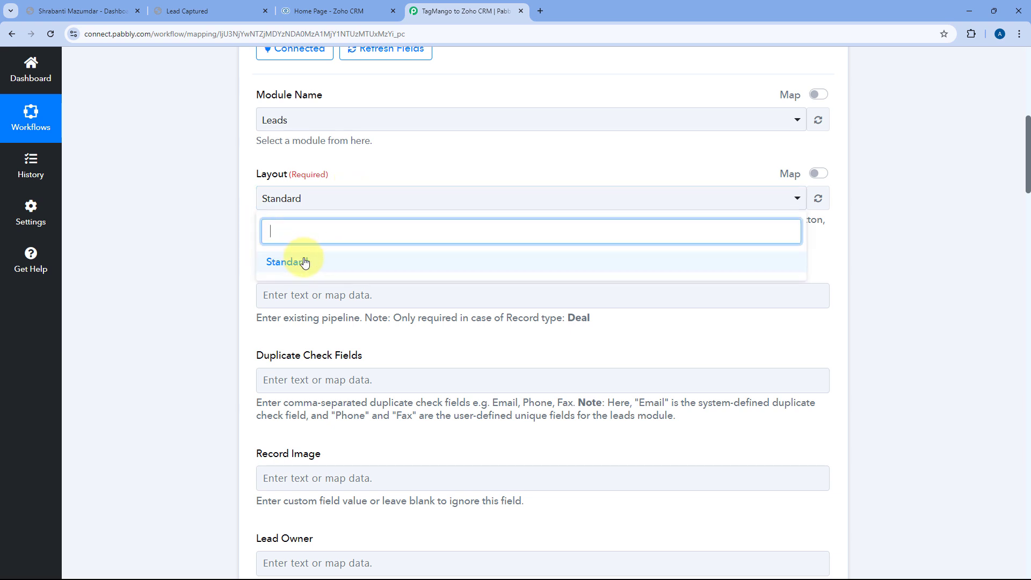
{"action": "left_click", "coordinate": [303, 262]}
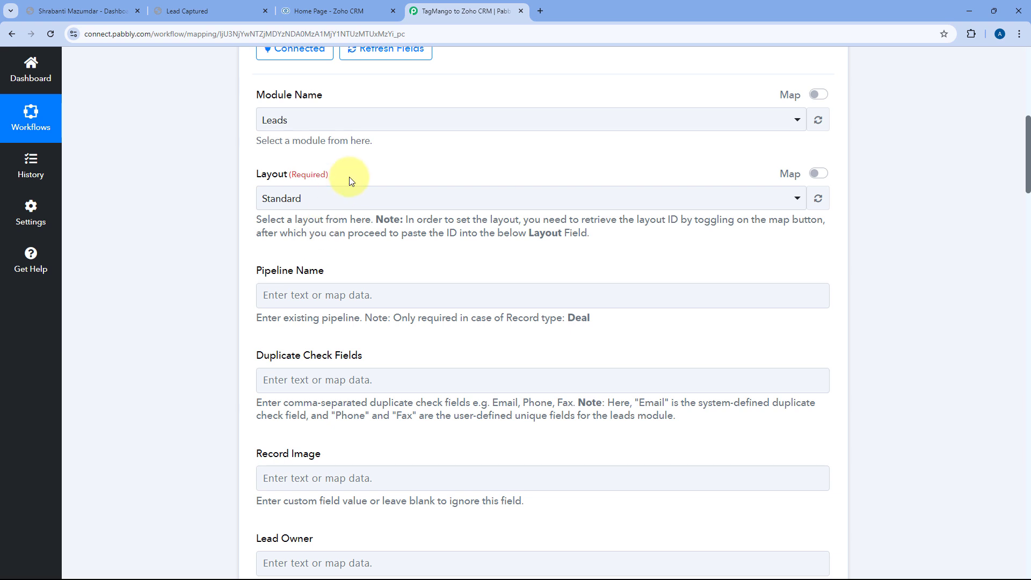
{"action": "left_click", "coordinate": [350, 202]}
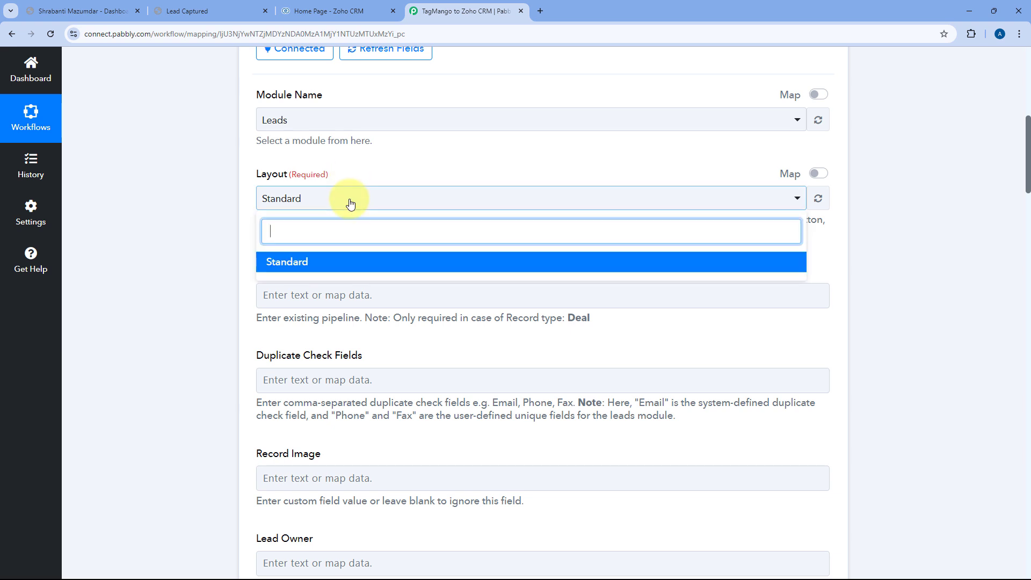
{"action": "left_click", "coordinate": [246, 196]}
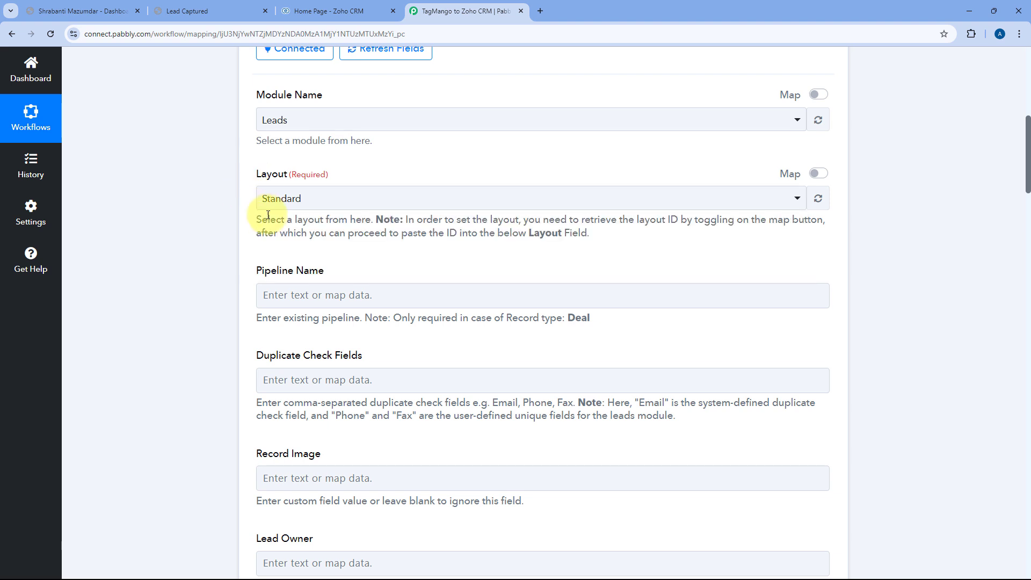
{"action": "scroll", "coordinate": [323, 174], "scroll_direction": "down", "scroll_amount": 2}
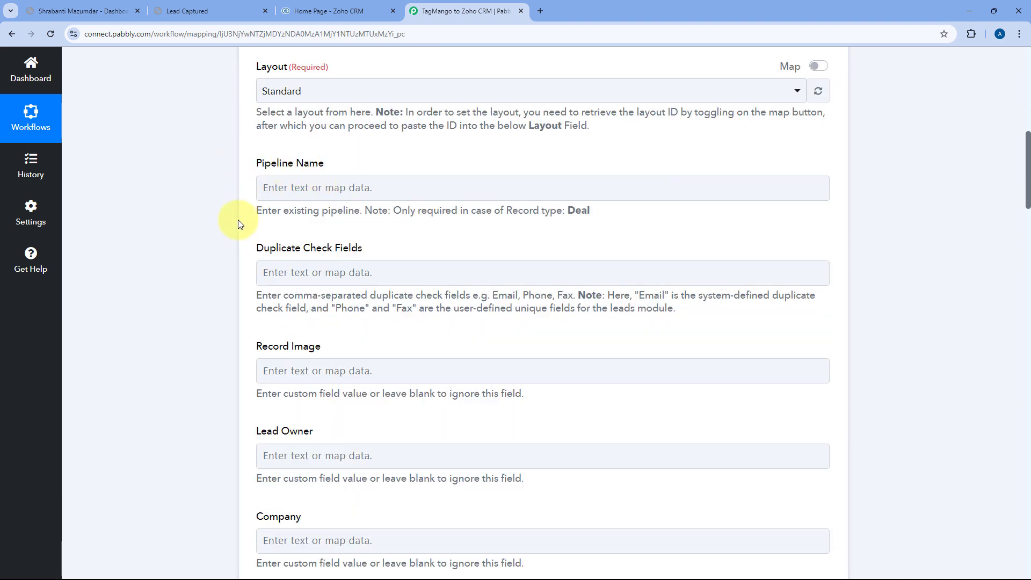
{"action": "scroll", "coordinate": [236, 244], "scroll_direction": "down", "scroll_amount": 2}
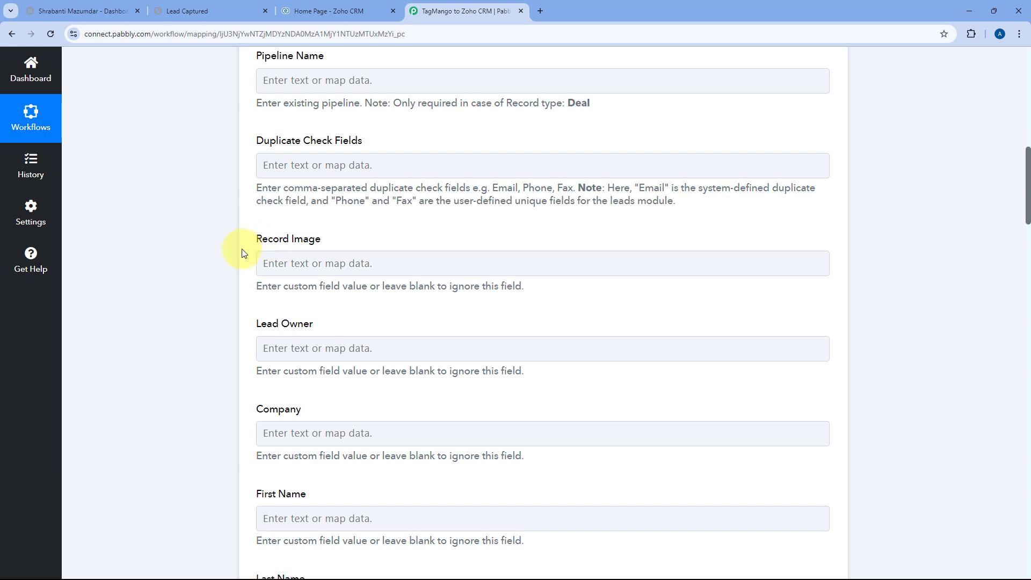
{"action": "scroll", "coordinate": [250, 241], "scroll_direction": "down", "scroll_amount": 1}
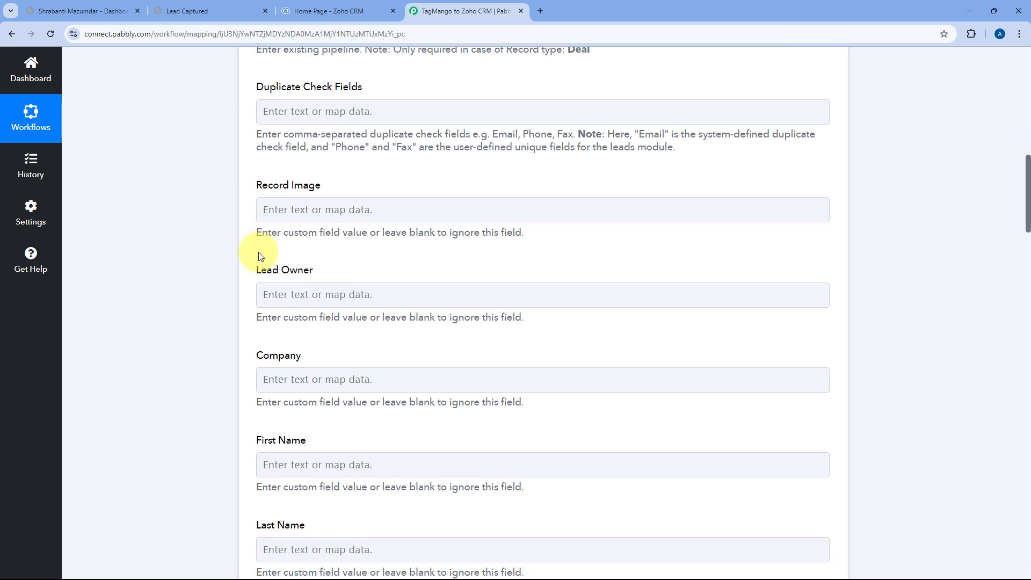
{"action": "scroll", "coordinate": [258, 257], "scroll_direction": "down", "scroll_amount": 2}
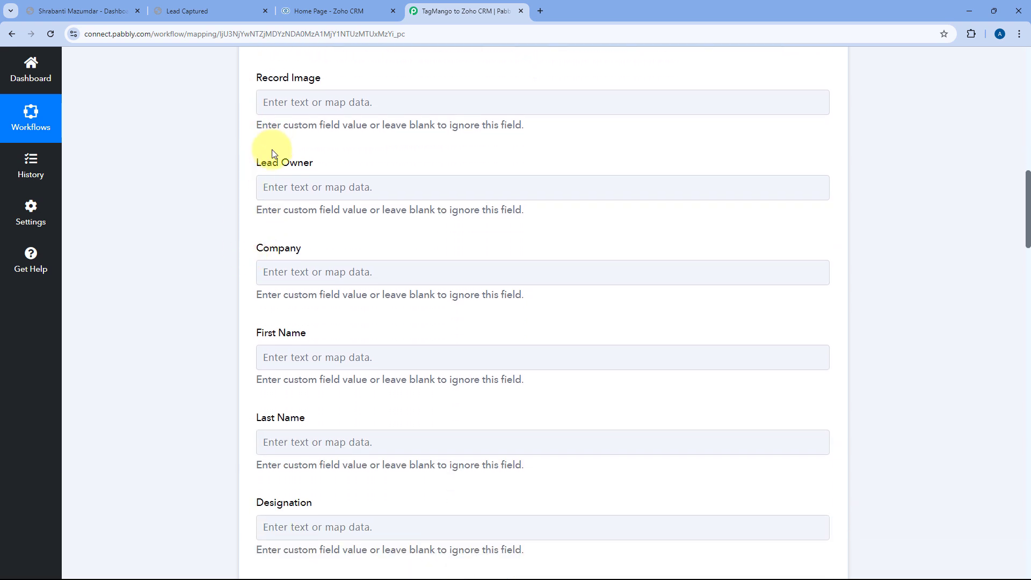
{"action": "scroll", "coordinate": [285, 169], "scroll_direction": "up", "scroll_amount": 2}
{"action": "scroll", "coordinate": [297, 236], "scroll_direction": "down", "scroll_amount": 2}
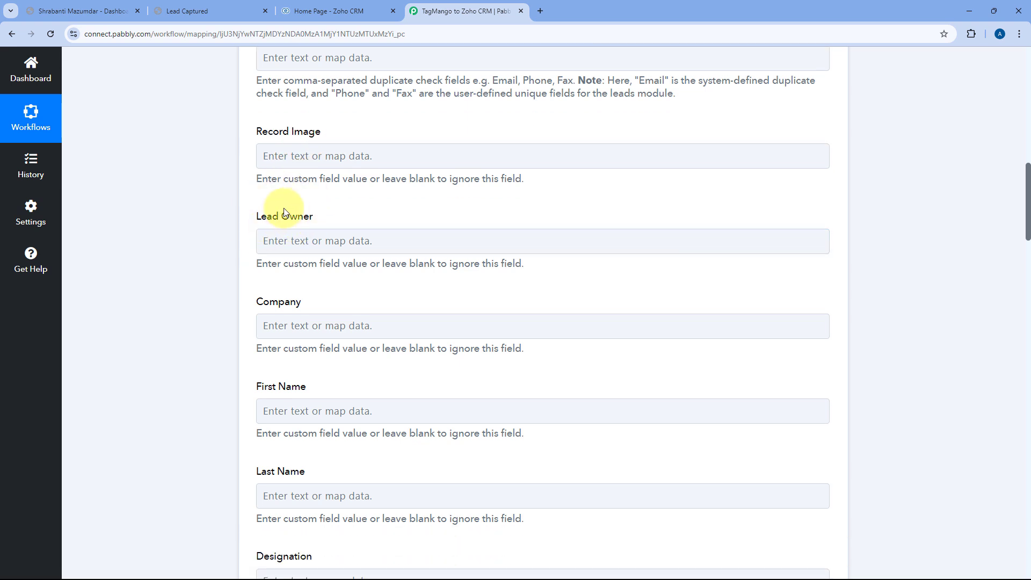
{"action": "scroll", "coordinate": [290, 177], "scroll_direction": "down", "scroll_amount": 2}
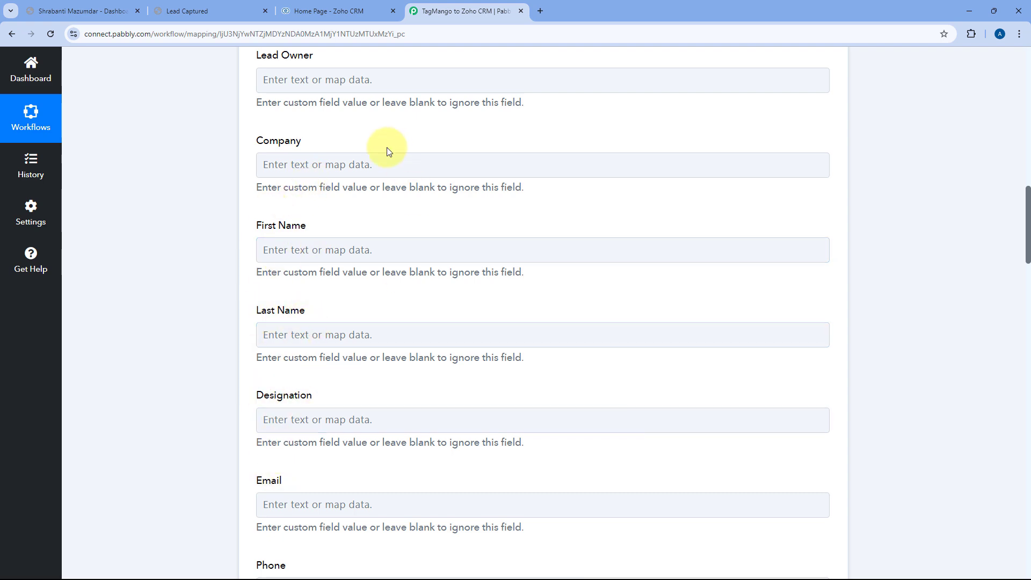
{"action": "scroll", "coordinate": [422, 202], "scroll_direction": "up", "scroll_amount": 9}
{"action": "scroll", "coordinate": [436, 194], "scroll_direction": "up", "scroll_amount": 6}
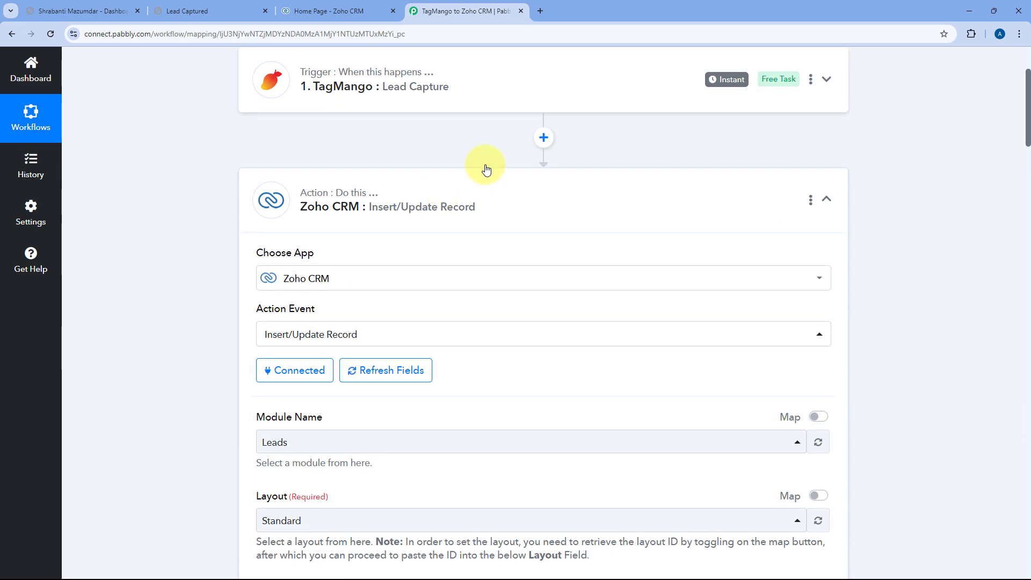
{"action": "left_click", "coordinate": [485, 99]}
{"action": "scroll", "coordinate": [271, 162], "scroll_direction": "up", "scroll_amount": 4}
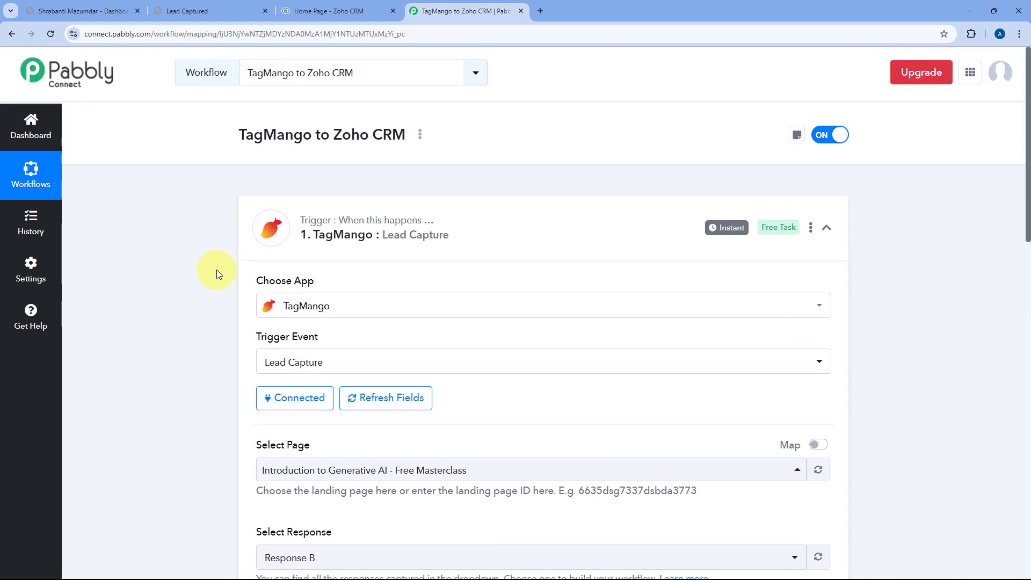
{"action": "scroll", "coordinate": [215, 257], "scroll_direction": "down", "scroll_amount": 11}
{"action": "scroll", "coordinate": [543, 214], "scroll_direction": "up", "scroll_amount": 1}
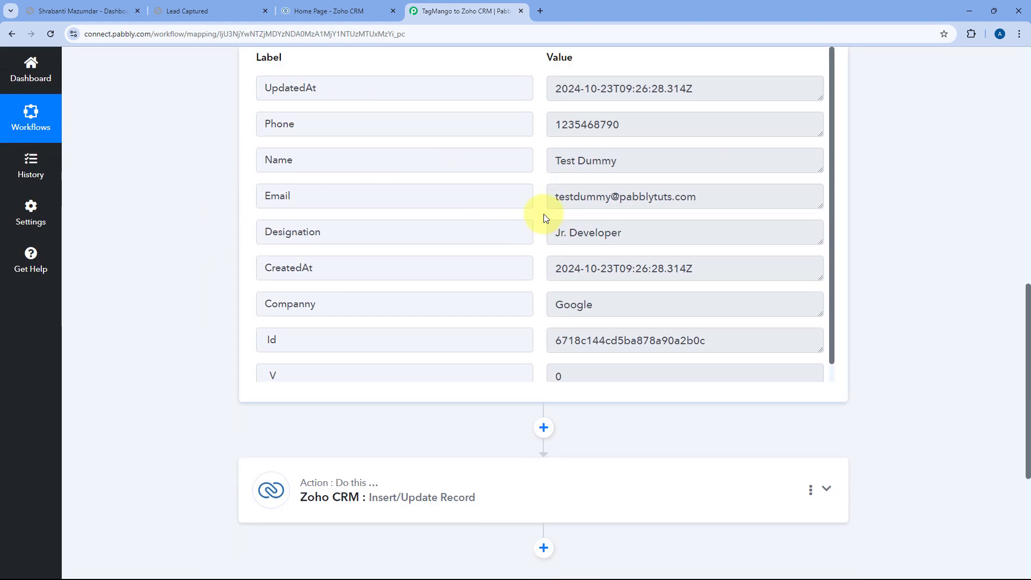
{"action": "scroll", "coordinate": [543, 217], "scroll_direction": "up", "scroll_amount": 1}
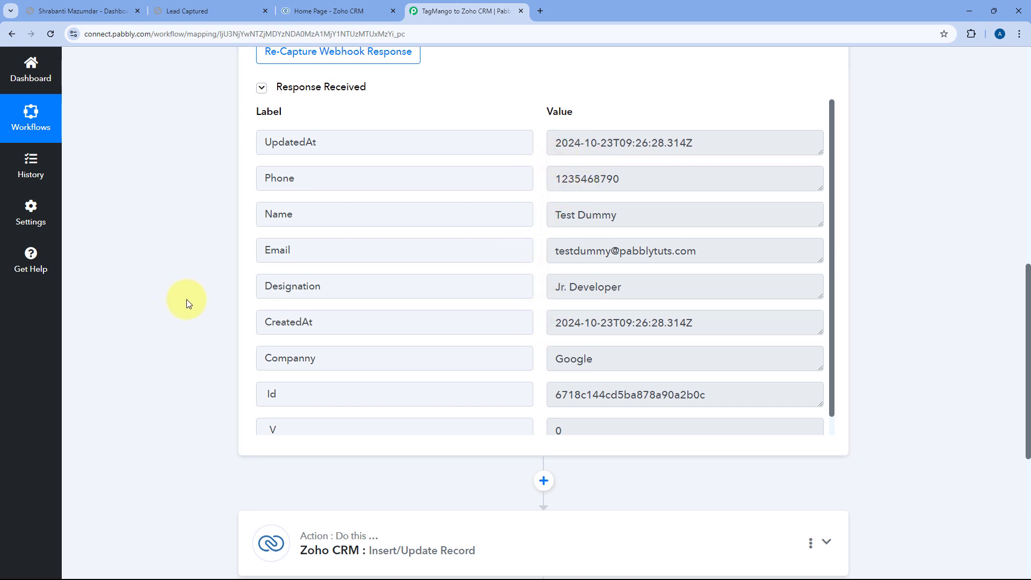
{"action": "scroll", "coordinate": [484, 375], "scroll_direction": "down", "scroll_amount": 3}
{"action": "left_click", "coordinate": [486, 375]}
{"action": "scroll", "coordinate": [372, 321], "scroll_direction": "down", "scroll_amount": 10}
{"action": "scroll", "coordinate": [371, 321], "scroll_direction": "up", "scroll_amount": 10}
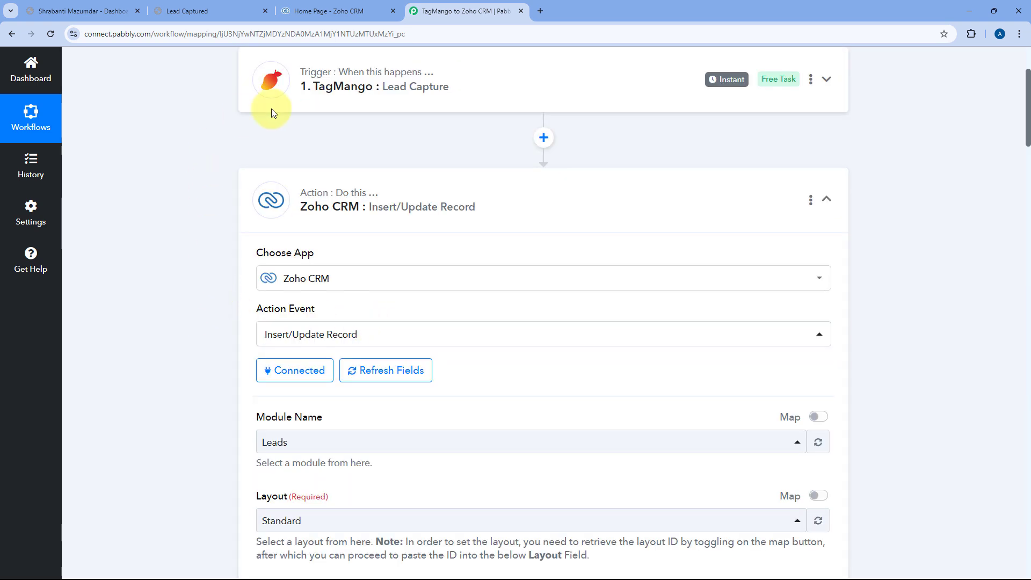
{"action": "scroll", "coordinate": [231, 349], "scroll_direction": "down", "scroll_amount": 4}
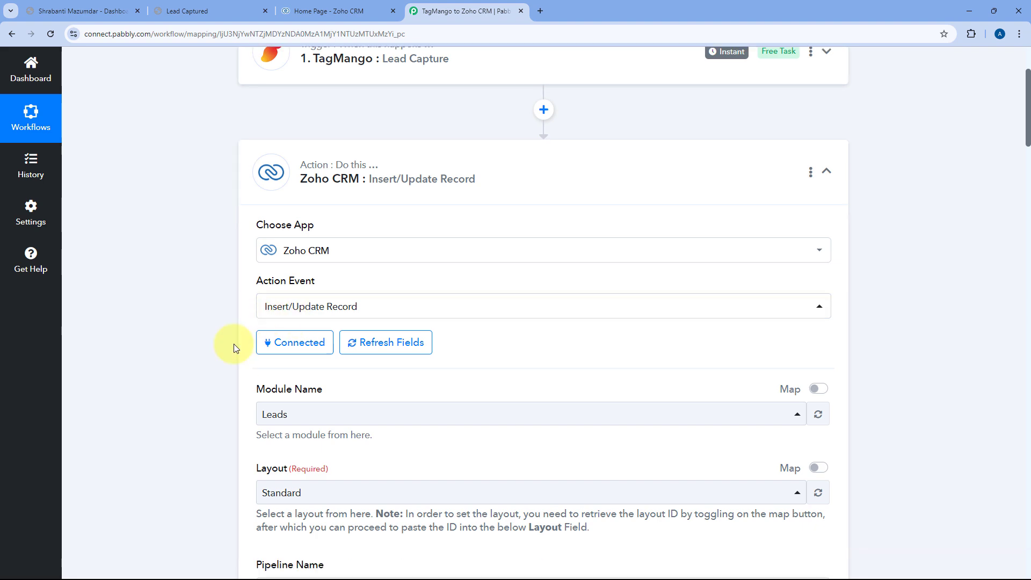
{"action": "scroll", "coordinate": [195, 325], "scroll_direction": "down", "scroll_amount": 10}
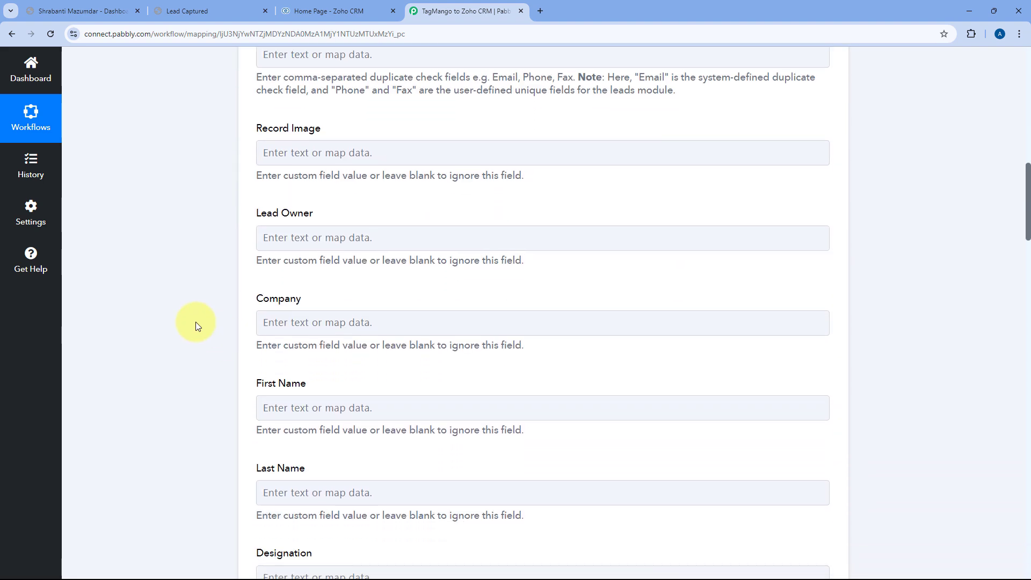
{"action": "scroll", "coordinate": [195, 325], "scroll_direction": "down", "scroll_amount": 1}
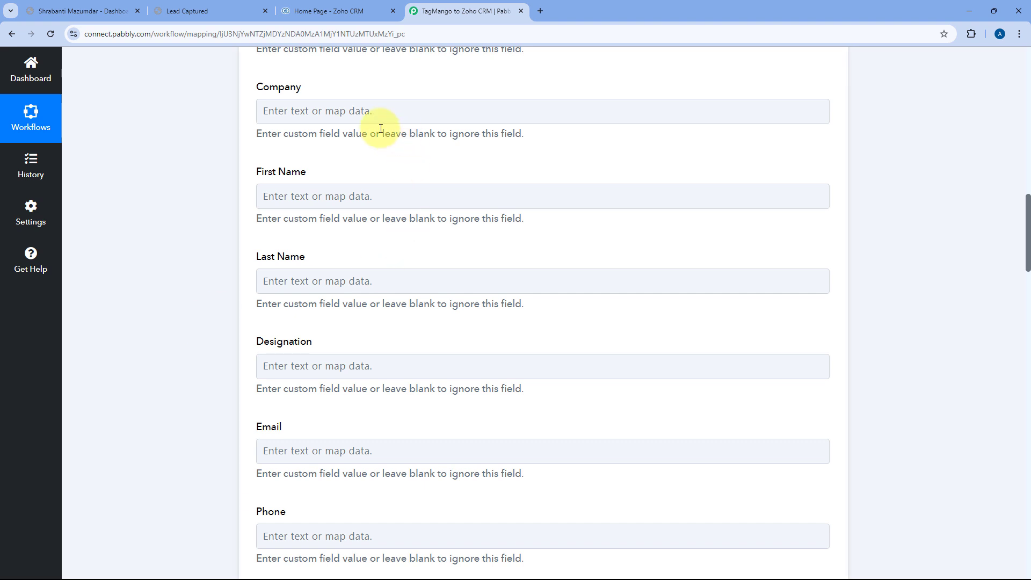
Map TagMango Lead Capture's Companny value (Google) into the Zoho CRM Company field.
{"action": "left_click", "coordinate": [315, 114]}
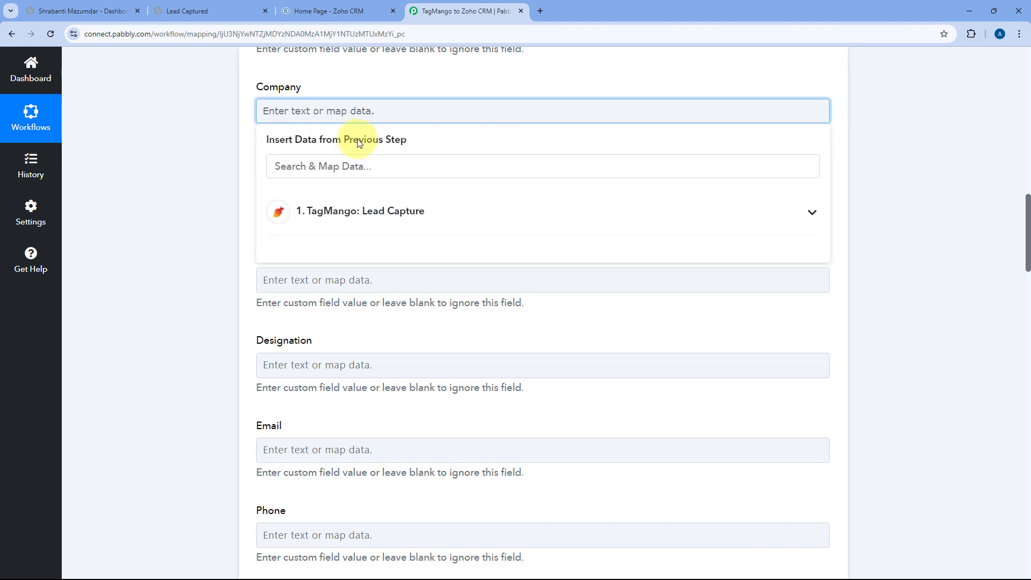
{"action": "left_click", "coordinate": [421, 217]}
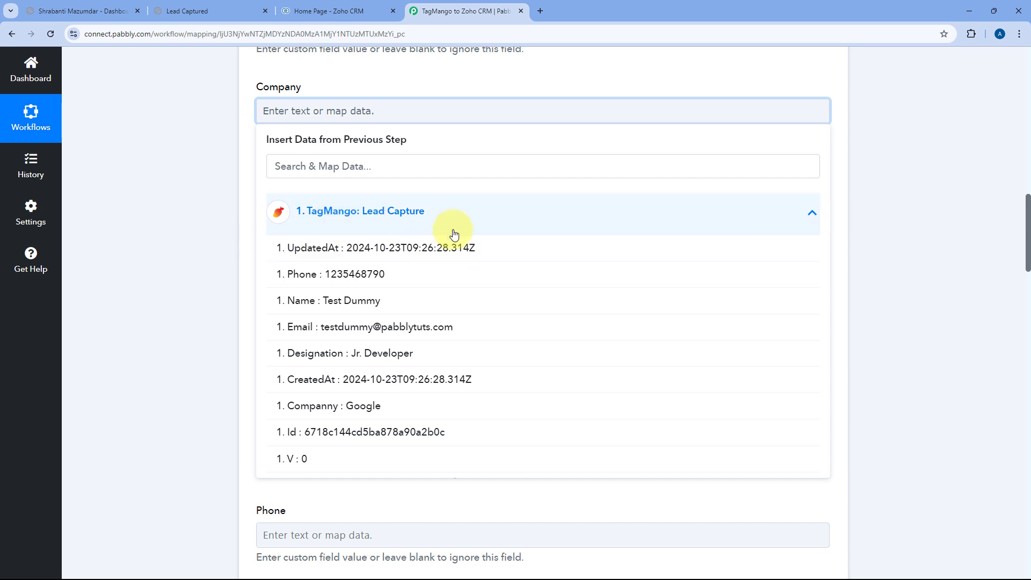
{"action": "left_click", "coordinate": [334, 410]}
{"action": "left_click", "coordinate": [170, 96]}
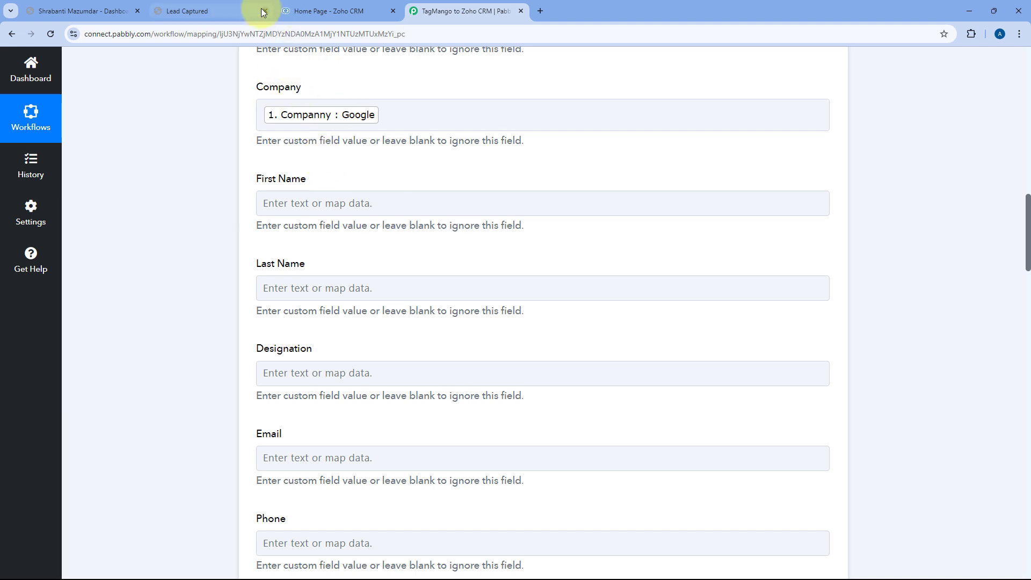
Check the lead submission confirmation page, then return to the TagMango to Zoho CRM workflow.
{"action": "left_click", "coordinate": [242, 7]}
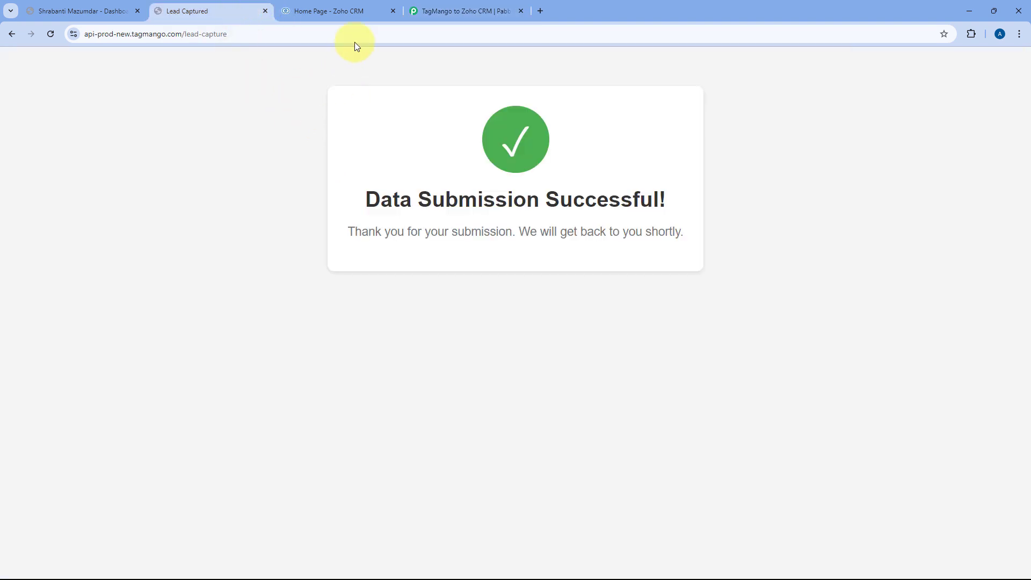
{"action": "left_click", "coordinate": [446, 12]}
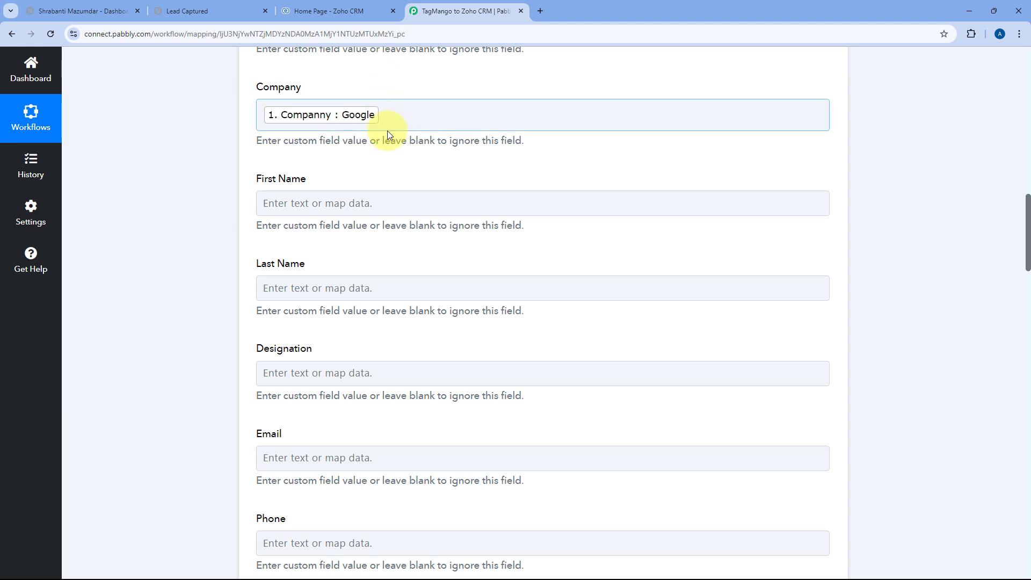
{"action": "scroll", "coordinate": [322, 150], "scroll_direction": "down", "scroll_amount": 1}
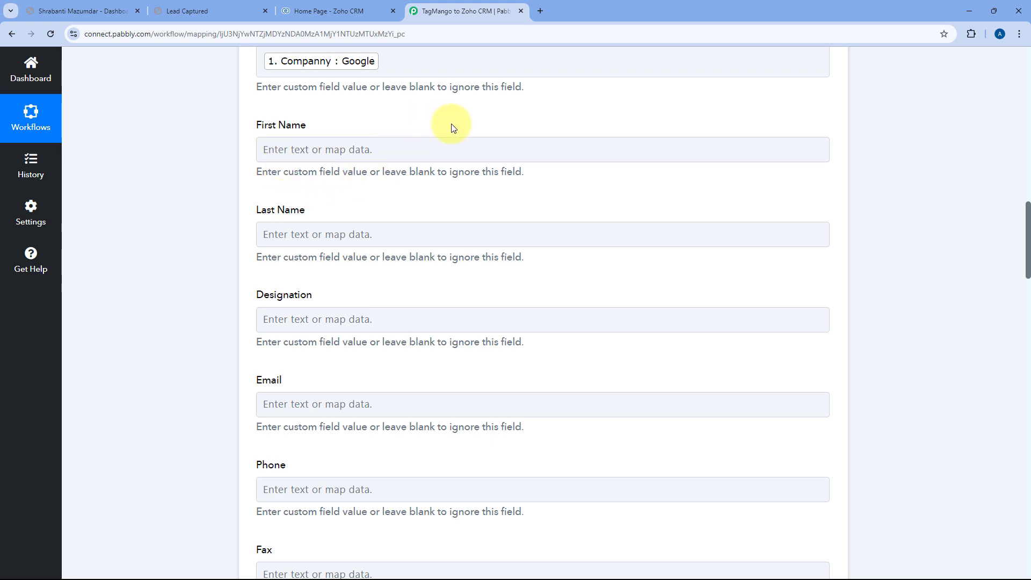
{"action": "scroll", "coordinate": [476, 151], "scroll_direction": "up", "scroll_amount": 12}
Expand the TagMango trigger and inspect the full name held in its captured Name value.
{"action": "scroll", "coordinate": [473, 171], "scroll_direction": "up", "scroll_amount": 10}
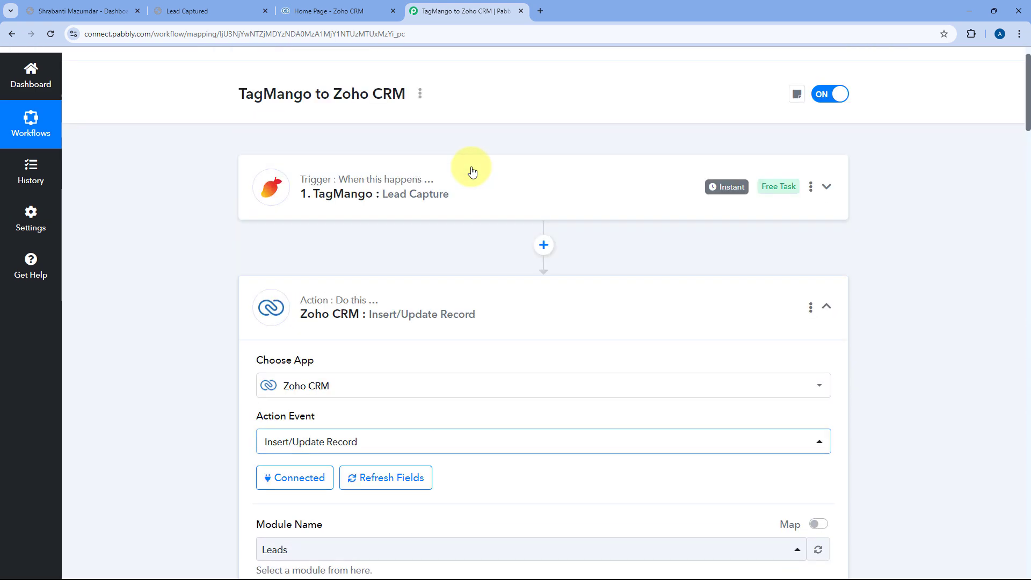
{"action": "left_click", "coordinate": [473, 215]}
{"action": "scroll", "coordinate": [231, 223], "scroll_direction": "down", "scroll_amount": 2}
{"action": "scroll", "coordinate": [212, 222], "scroll_direction": "down", "scroll_amount": 8}
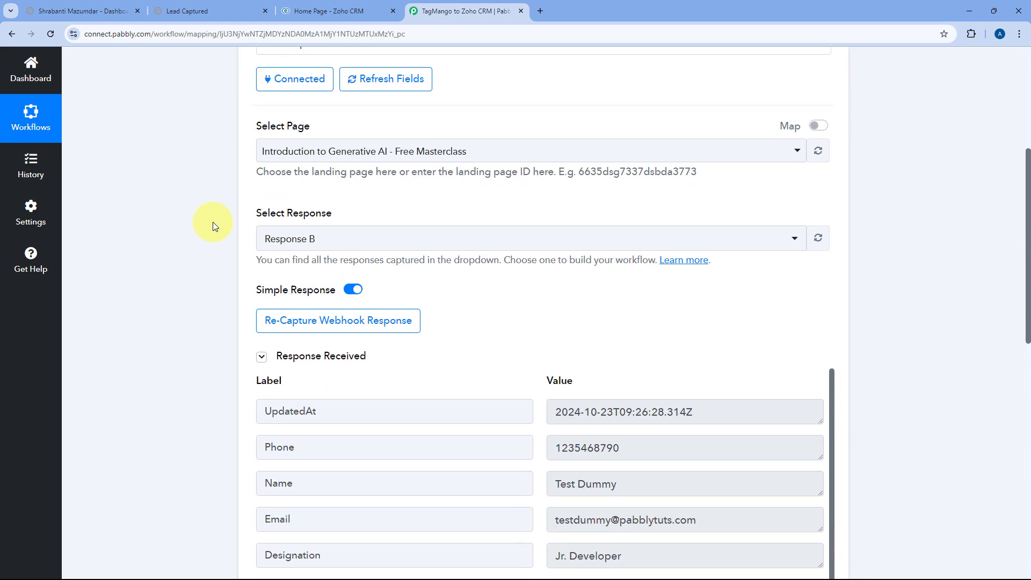
{"action": "left_click_drag", "start_coordinate": [554, 270], "coordinate": [618, 270]}
{"action": "left_click", "coordinate": [543, 271]}
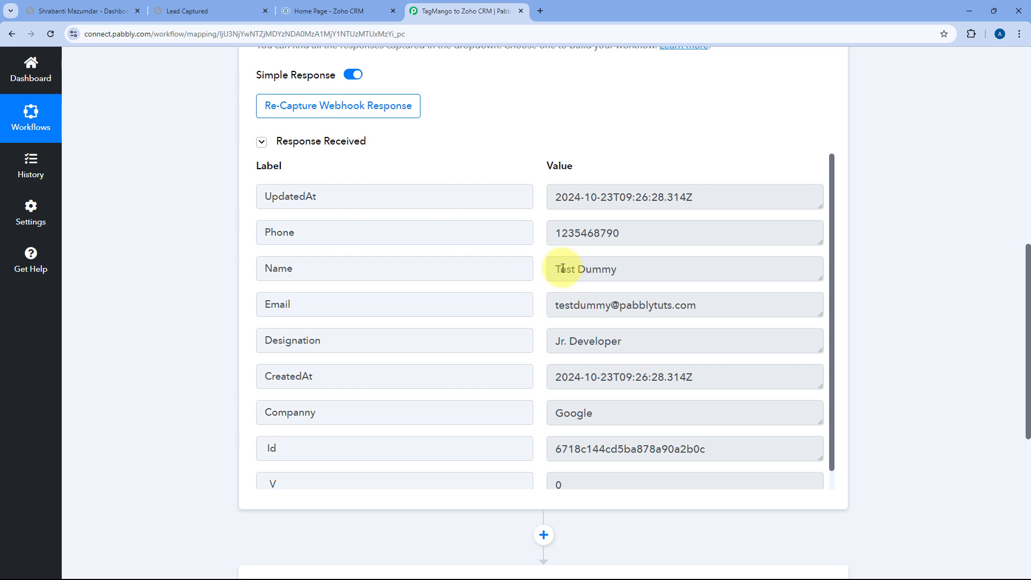
{"action": "left_click_drag", "start_coordinate": [556, 271], "coordinate": [620, 272]}
{"action": "left_click", "coordinate": [618, 272]}
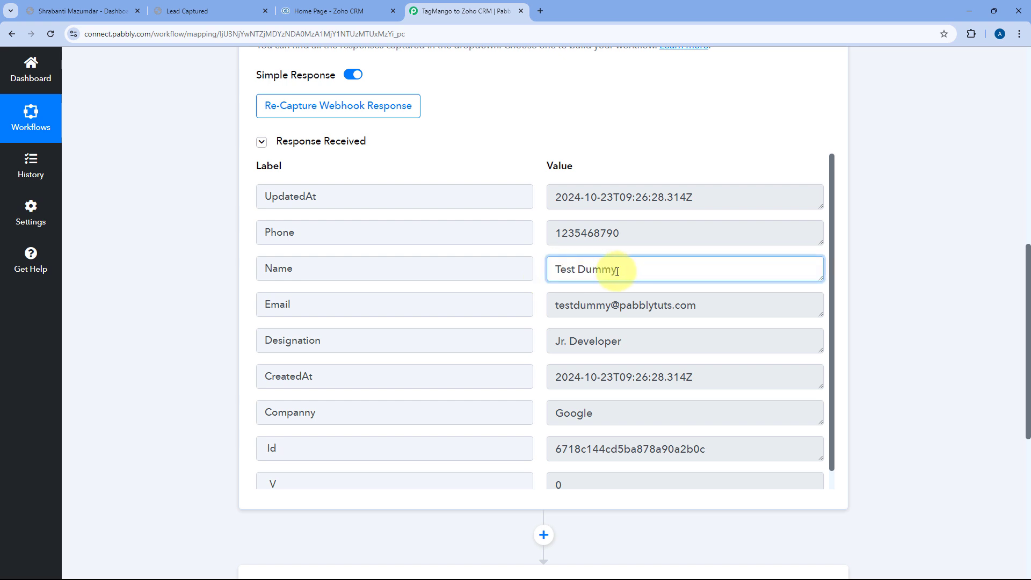
{"action": "left_click", "coordinate": [536, 272]}
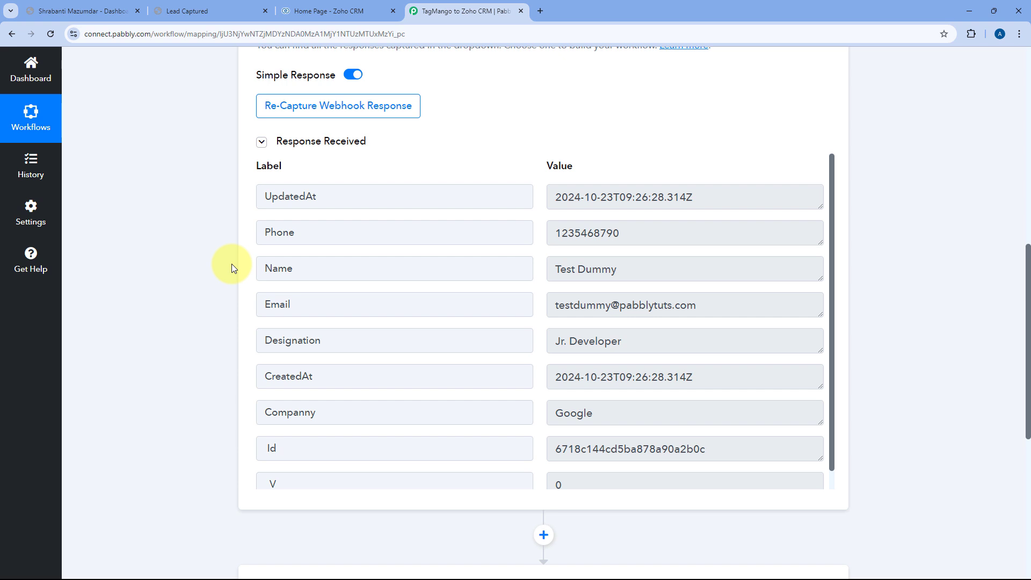
{"action": "scroll", "coordinate": [224, 268], "scroll_direction": "down", "scroll_amount": 5}
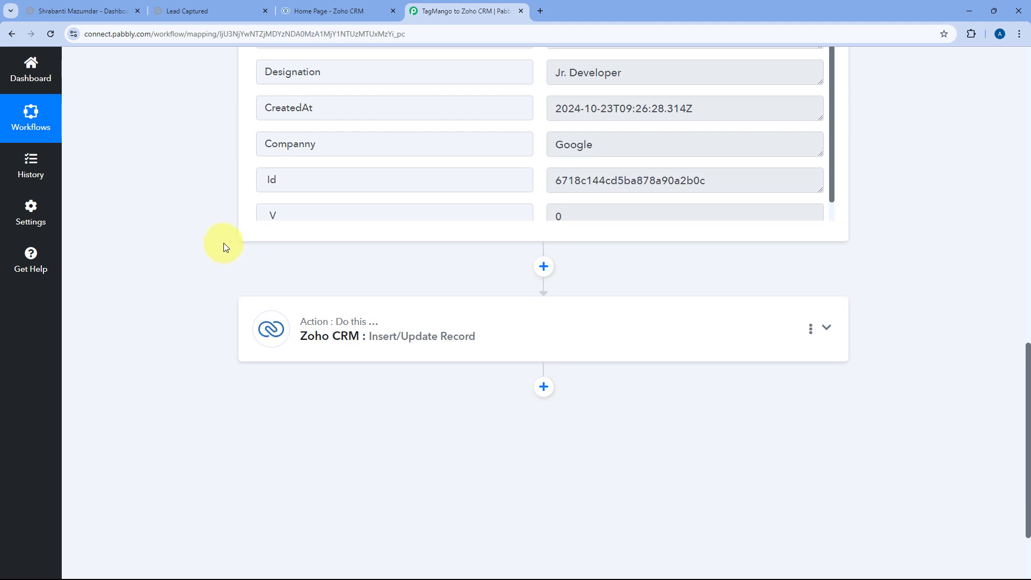
Insert a Text Formatter (Pabbly) step using the Split Text action before the Zoho CRM action.
{"action": "left_click", "coordinate": [544, 267]}
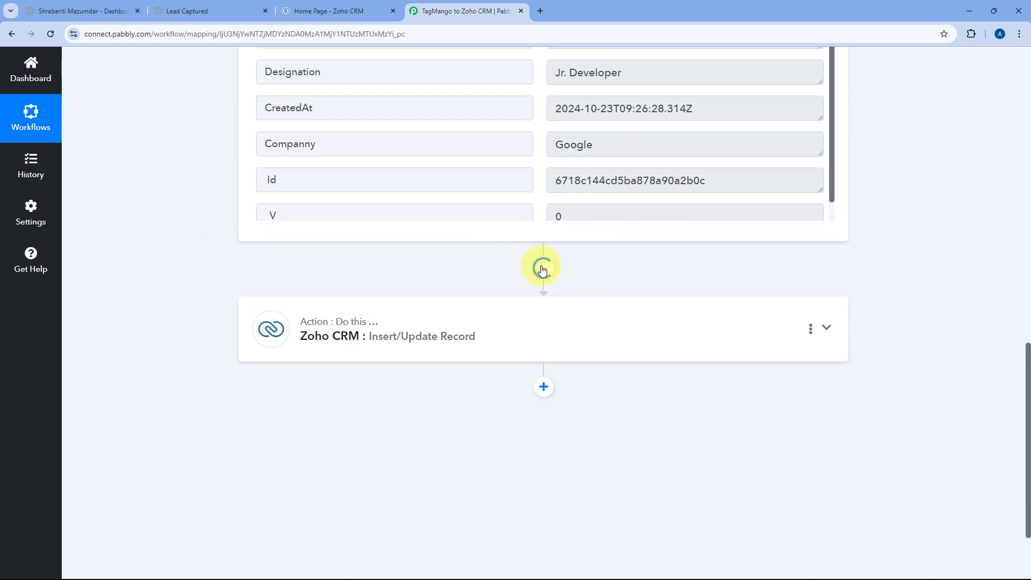
{"action": "scroll", "coordinate": [543, 269], "scroll_direction": "down", "scroll_amount": 3}
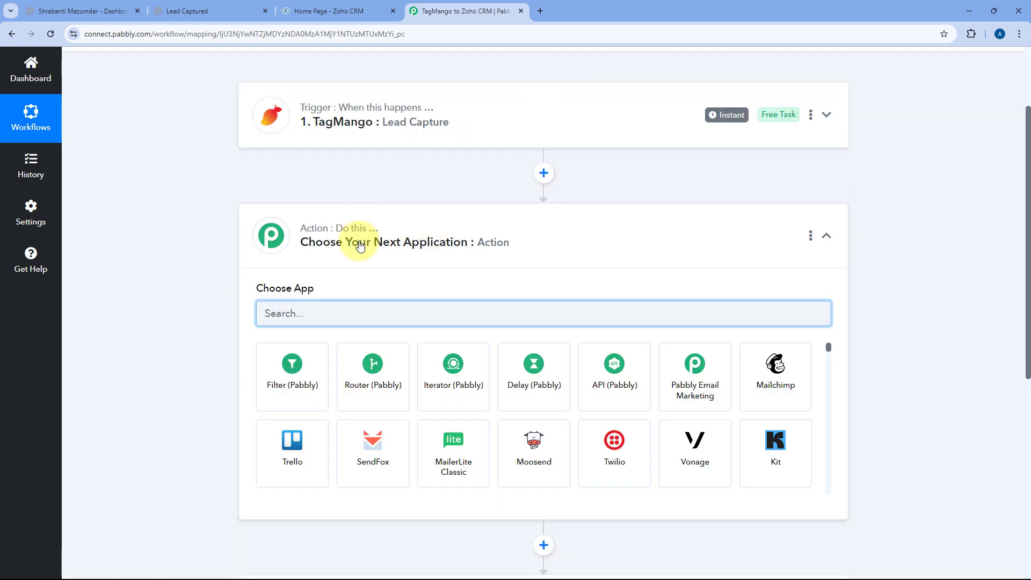
{"action": "type", "text": "Text"}
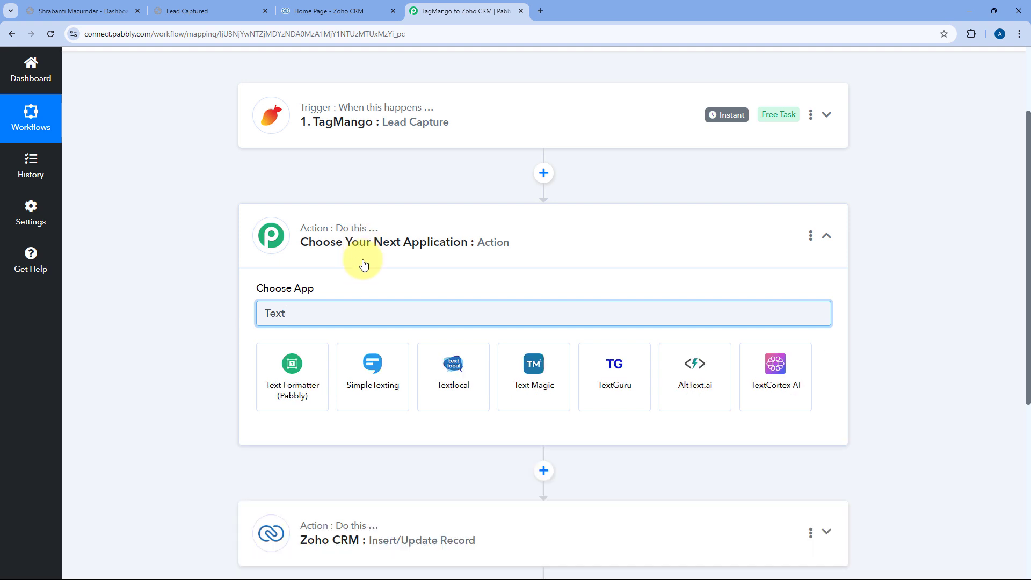
{"action": "left_click", "coordinate": [299, 371]}
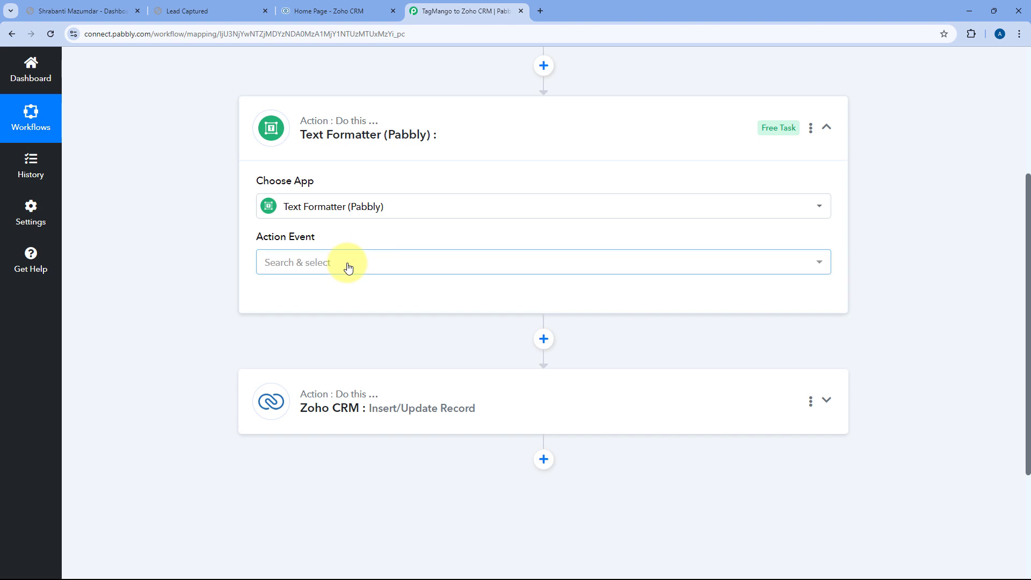
{"action": "left_click", "coordinate": [345, 264]}
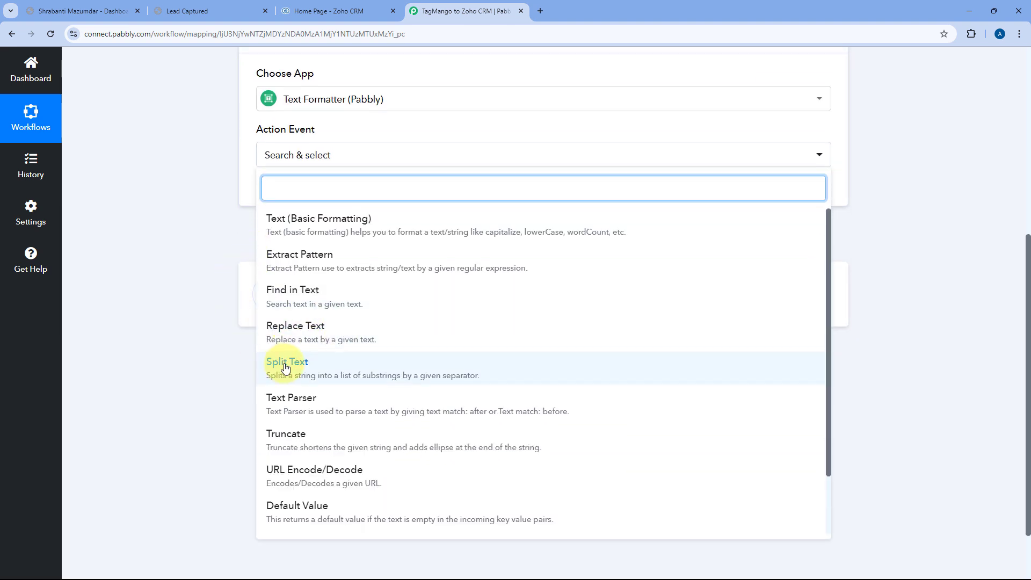
{"action": "left_click", "coordinate": [285, 368]}
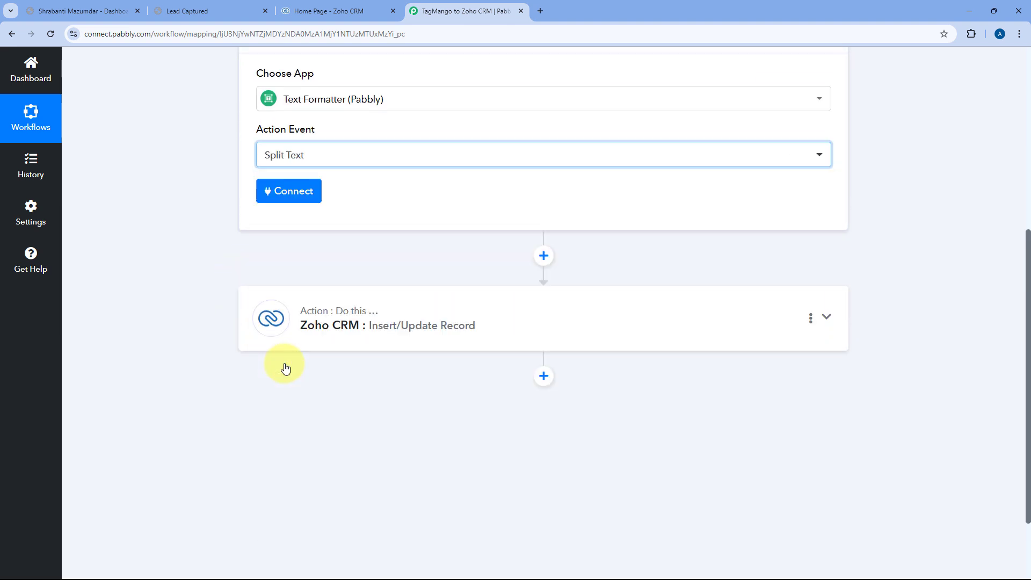
{"action": "left_click", "coordinate": [306, 196]}
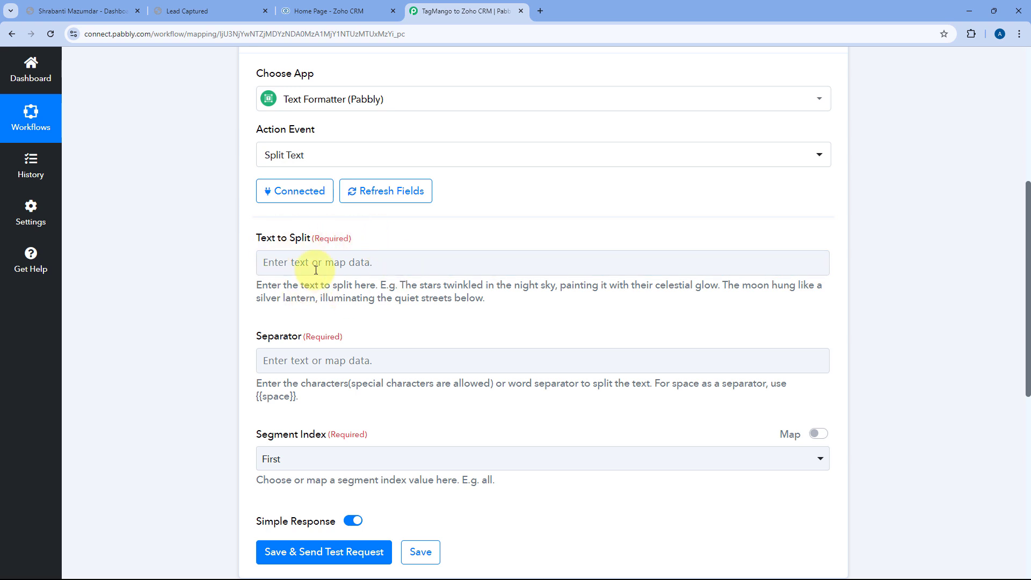
Map the TagMango Lead Capture Name into the Text to Split field.
{"action": "left_click", "coordinate": [300, 263]}
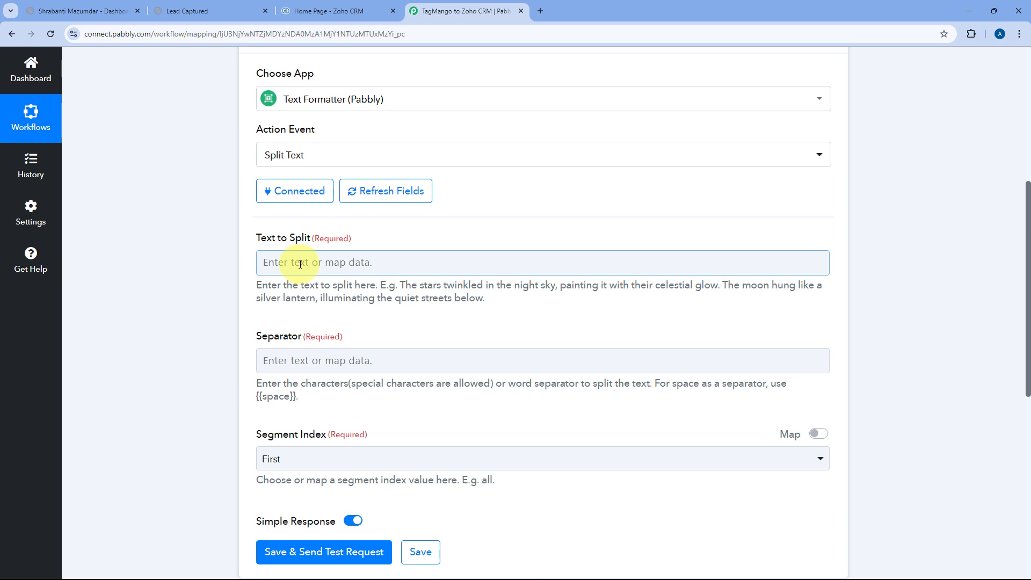
{"action": "left_click", "coordinate": [300, 264]}
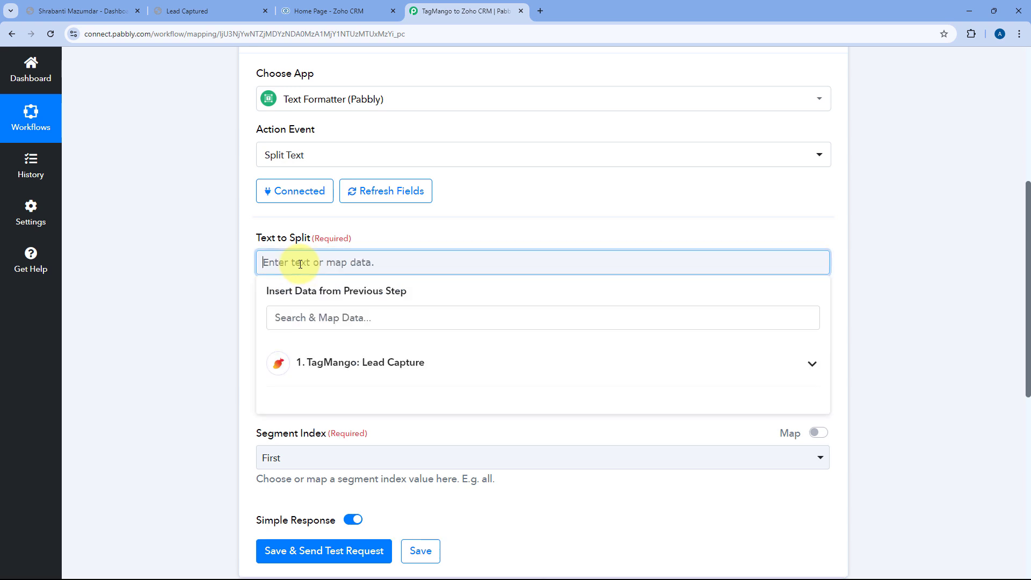
{"action": "left_click", "coordinate": [393, 365]}
{"action": "scroll", "coordinate": [231, 312], "scroll_direction": "down", "scroll_amount": 2}
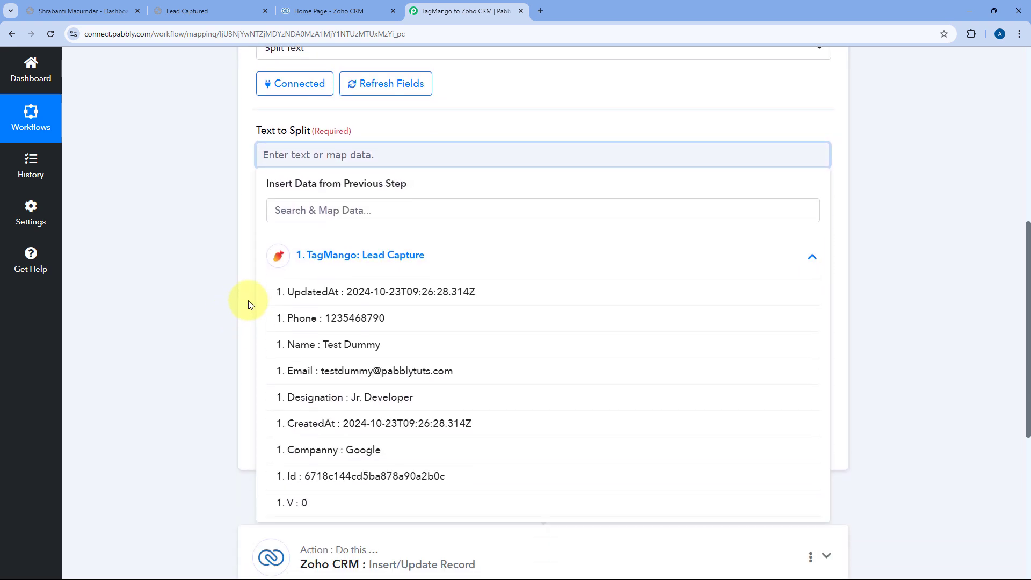
{"action": "left_click", "coordinate": [306, 349]}
{"action": "left_click", "coordinate": [241, 177]}
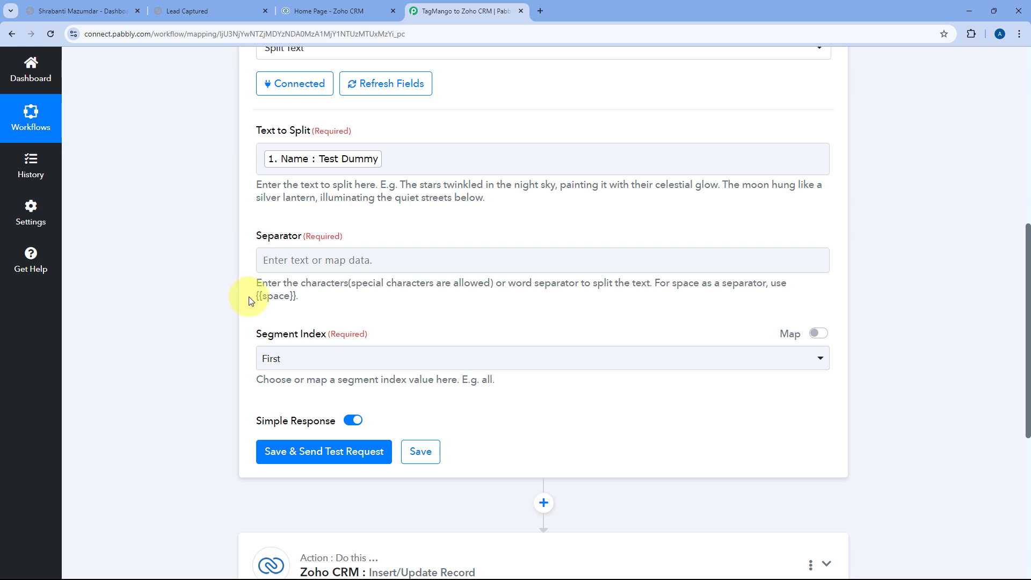
Copy the {{space}} placeholder from the help text and paste it as the Separator.
{"action": "left_click_drag", "start_coordinate": [249, 295], "coordinate": [290, 297]}
{"action": "right_click", "coordinate": [296, 297]}
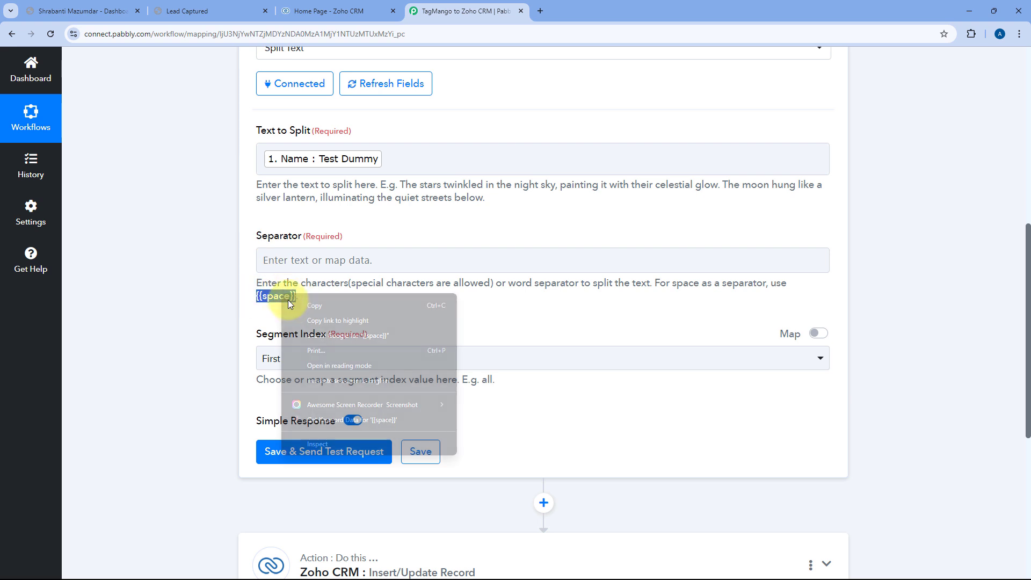
{"action": "left_click", "coordinate": [298, 307]}
{"action": "left_click", "coordinate": [293, 261]}
{"action": "right_click", "coordinate": [292, 261]}
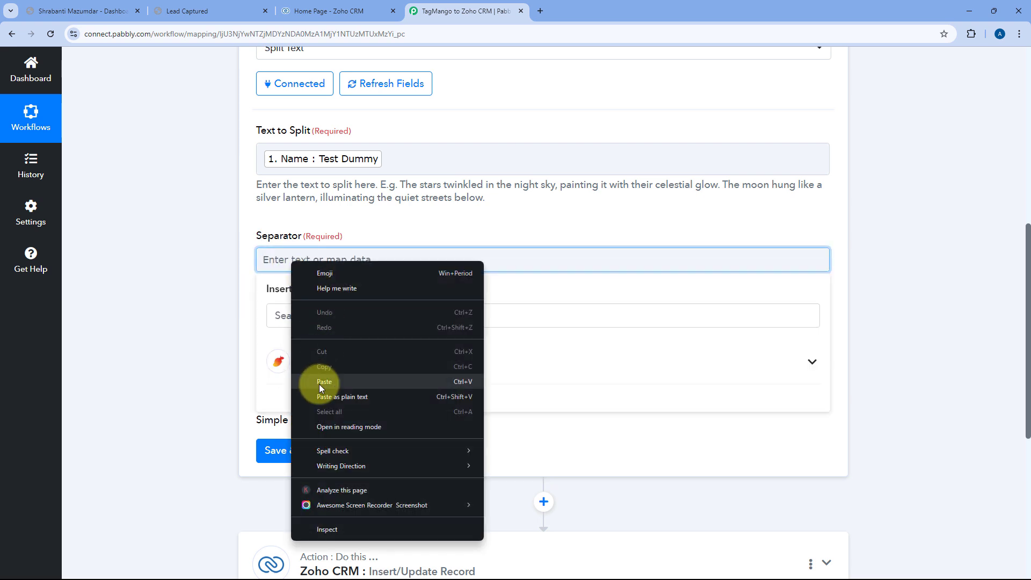
{"action": "left_click", "coordinate": [319, 385]}
{"action": "left_click", "coordinate": [307, 220]}
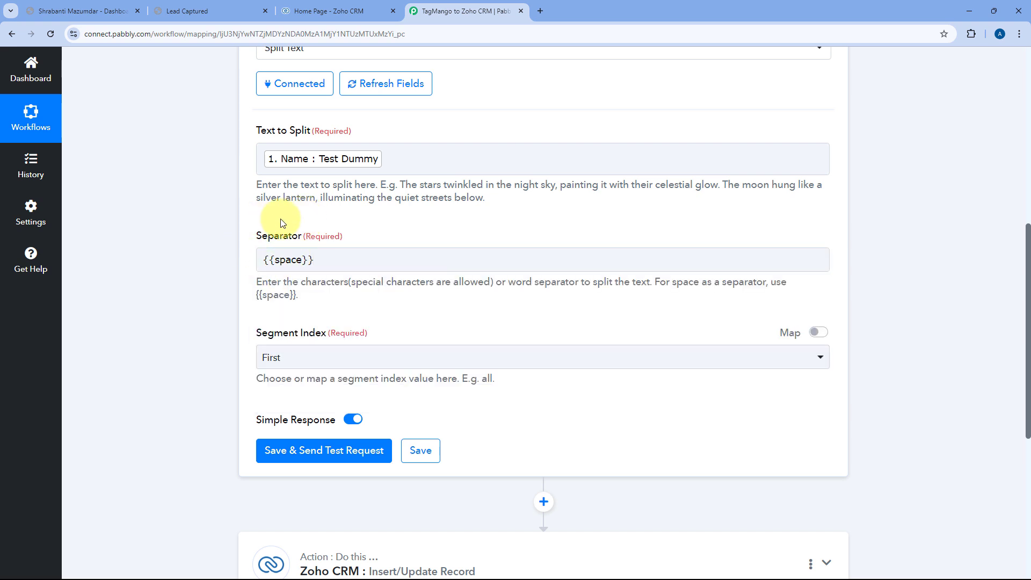
{"action": "left_click", "coordinate": [302, 260]}
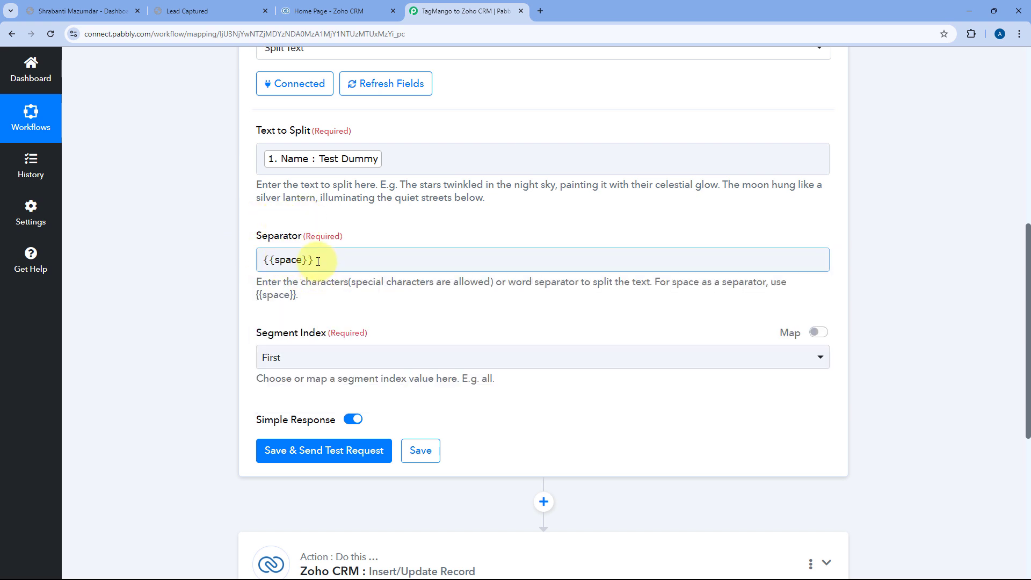
{"action": "scroll", "coordinate": [323, 258], "scroll_direction": "down", "scroll_amount": 1}
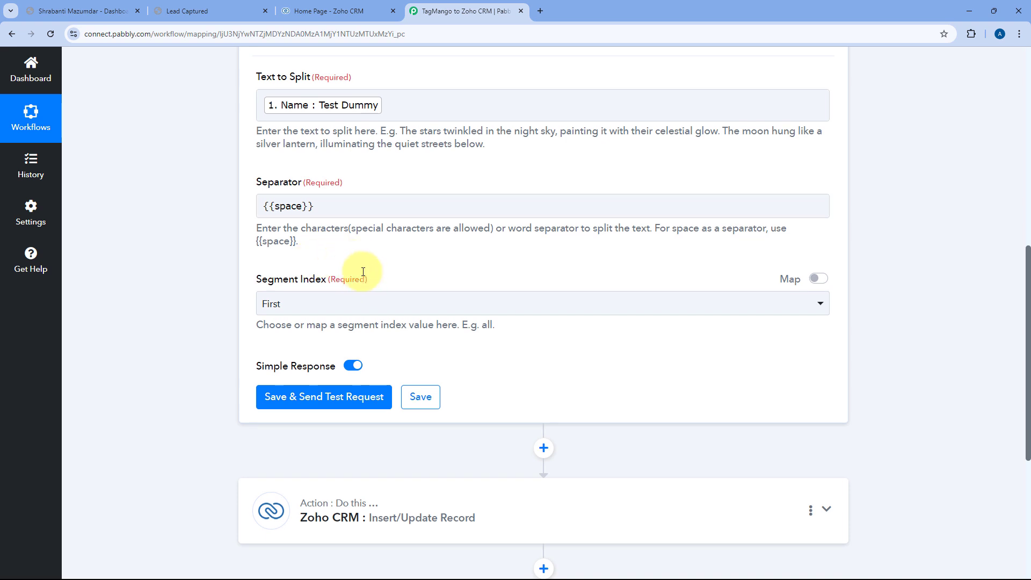
Set the Segment Index to All so every split segment is returned.
{"action": "left_click", "coordinate": [354, 309]}
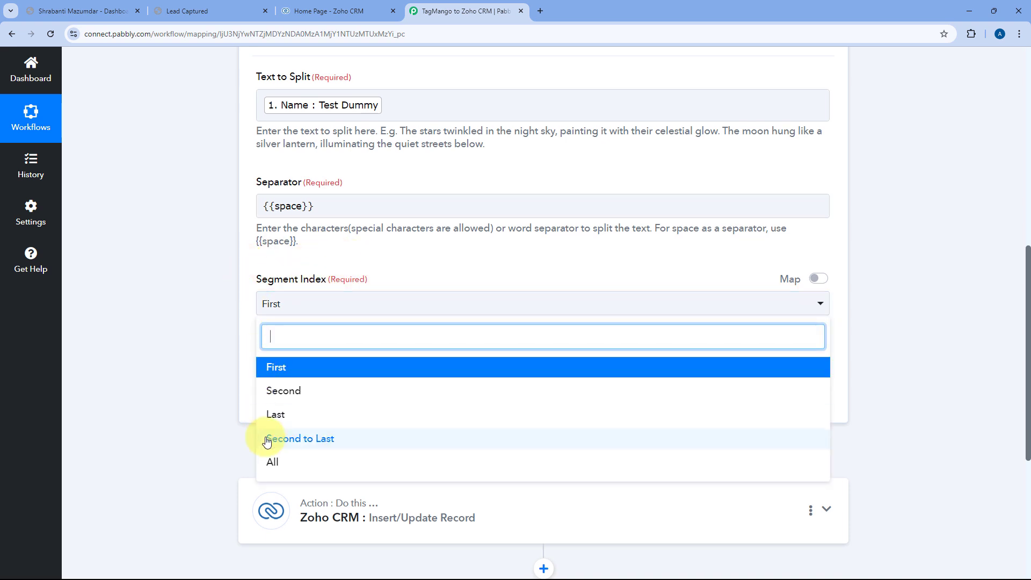
{"action": "left_click", "coordinate": [275, 462]}
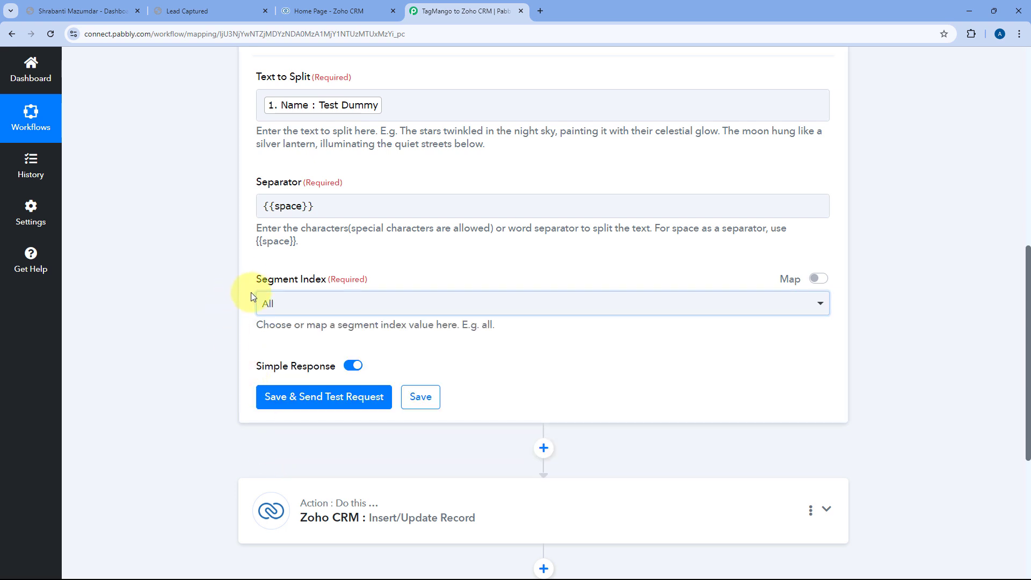
{"action": "scroll", "coordinate": [251, 293], "scroll_direction": "down", "scroll_amount": 1}
Save and test the Split Text step, confirming Result 0 is Test and Result 1 is Dummy.
{"action": "left_click", "coordinate": [349, 344]}
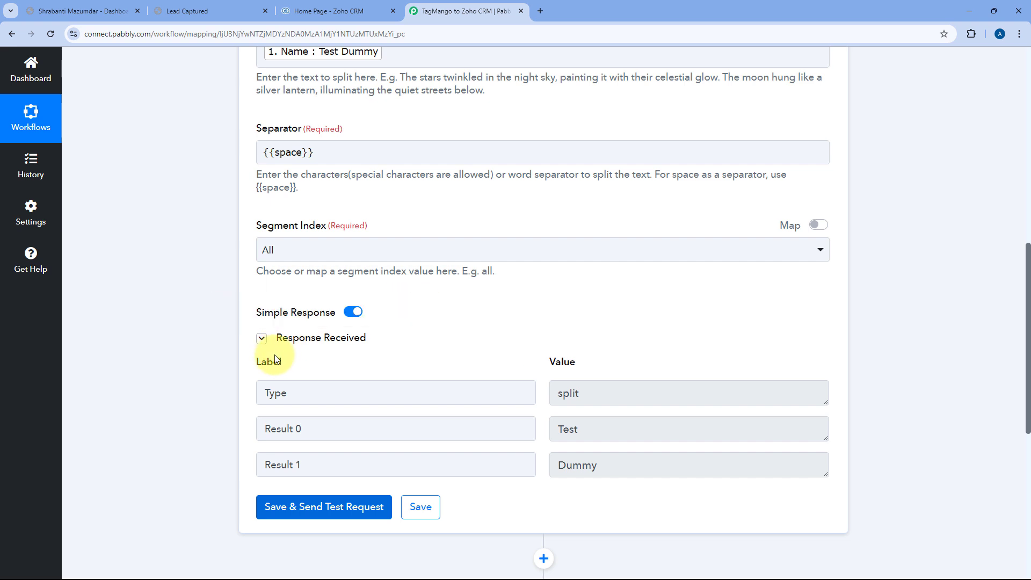
{"action": "scroll", "coordinate": [537, 346], "scroll_direction": "down", "scroll_amount": 1}
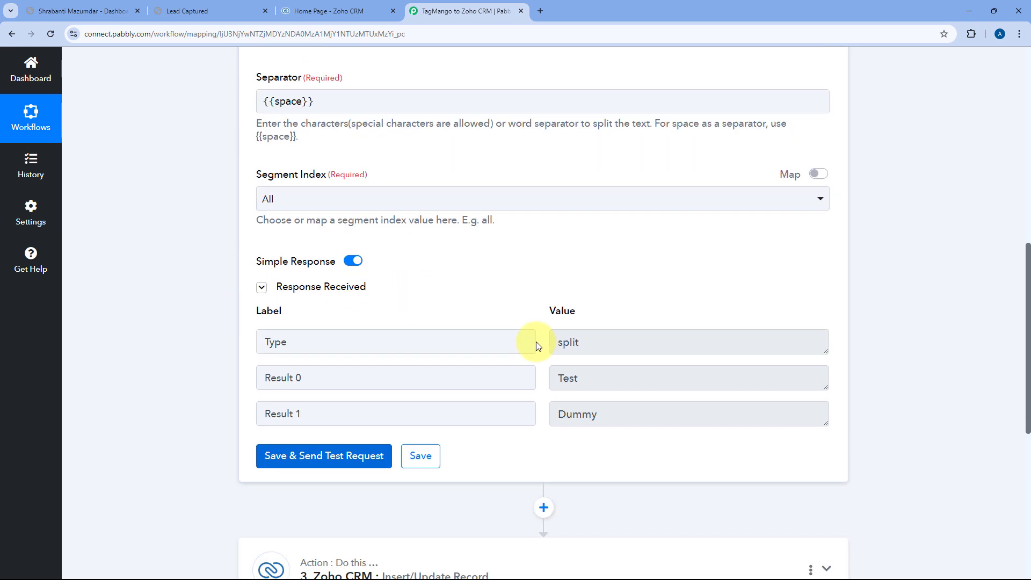
{"action": "left_click", "coordinate": [594, 376]}
{"action": "left_click_drag", "start_coordinate": [593, 376], "coordinate": [553, 375]}
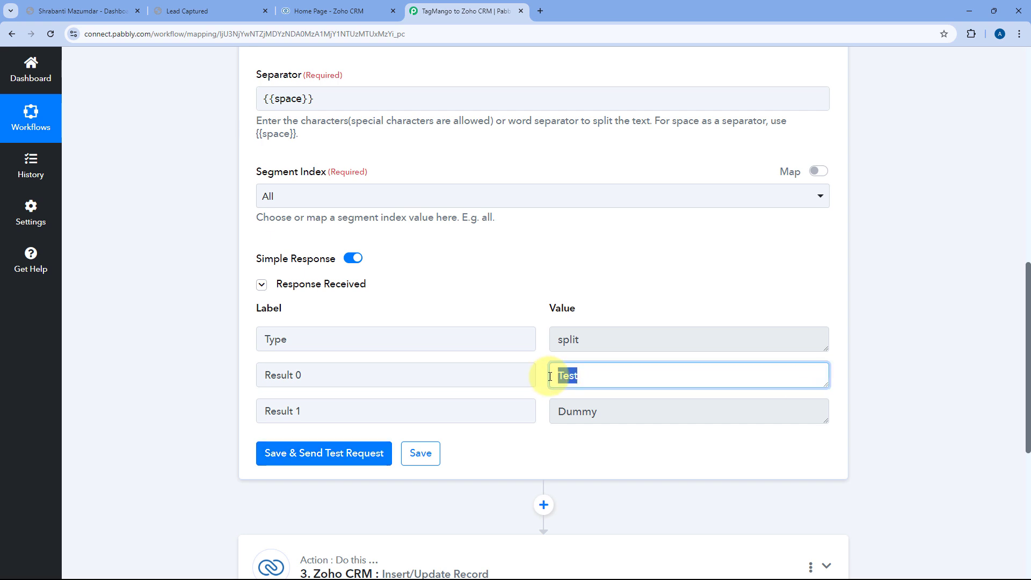
{"action": "left_click_drag", "start_coordinate": [617, 414], "coordinate": [532, 396]}
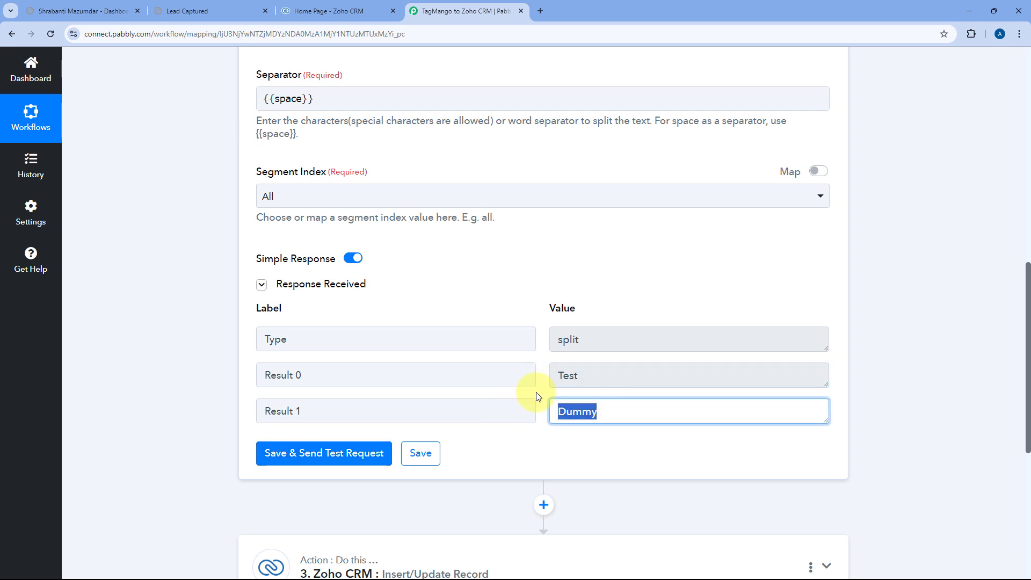
{"action": "left_click", "coordinate": [542, 396]}
{"action": "scroll", "coordinate": [542, 394], "scroll_direction": "down", "scroll_amount": 1}
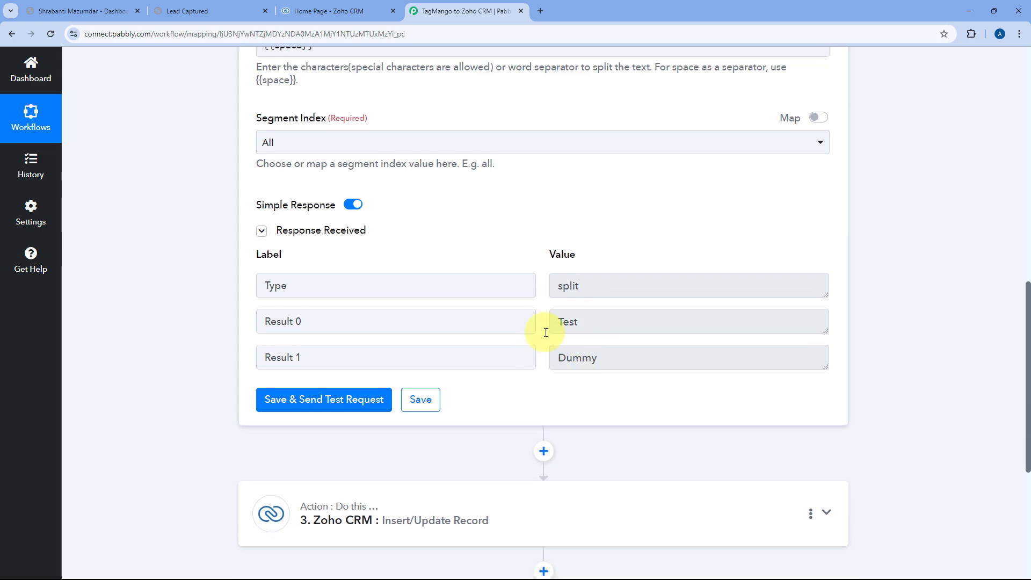
{"action": "scroll", "coordinate": [529, 322], "scroll_direction": "down", "scroll_amount": 5}
Map split Result 0 (Test) into First Name and Result 1 (Dummy) into Last Name.
{"action": "left_click", "coordinate": [505, 261]}
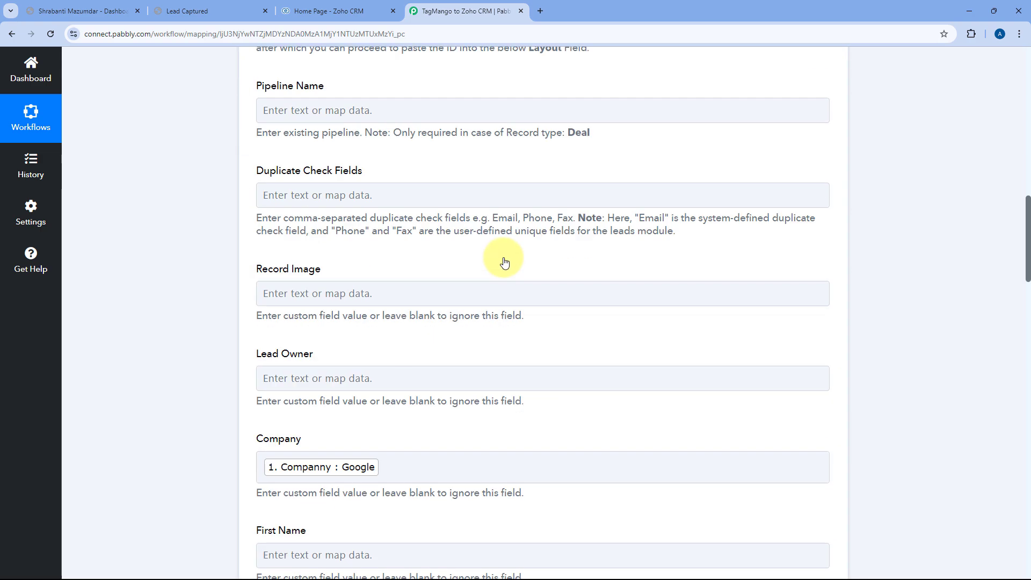
{"action": "scroll", "coordinate": [212, 273], "scroll_direction": "down", "scroll_amount": 15}
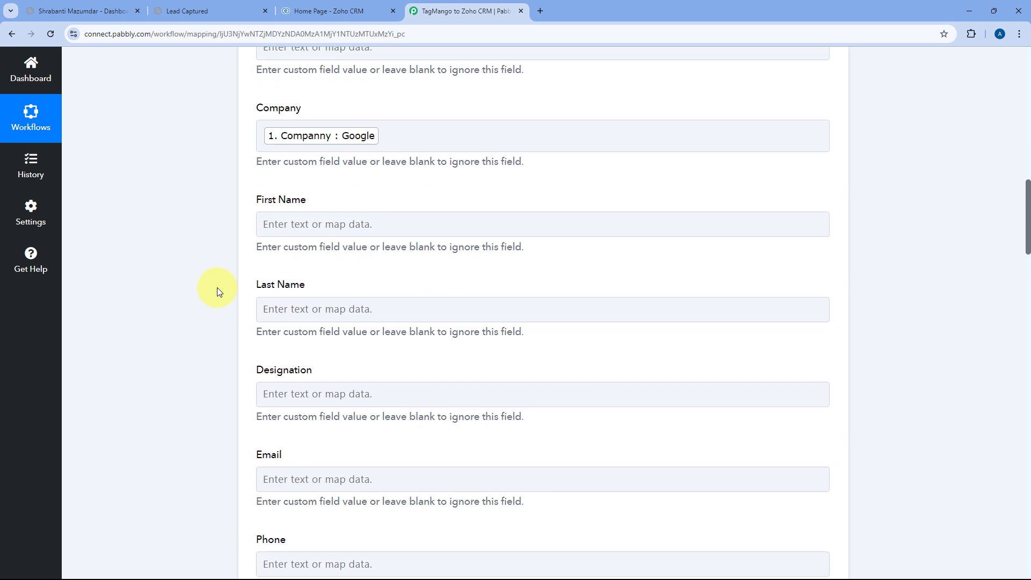
{"action": "left_click", "coordinate": [295, 204]}
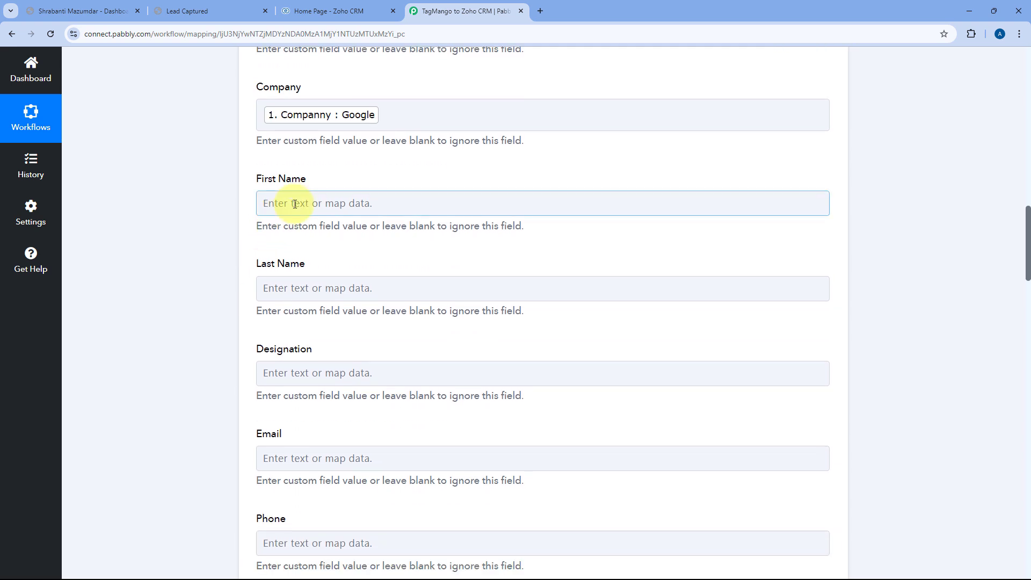
{"action": "left_click", "coordinate": [295, 203]}
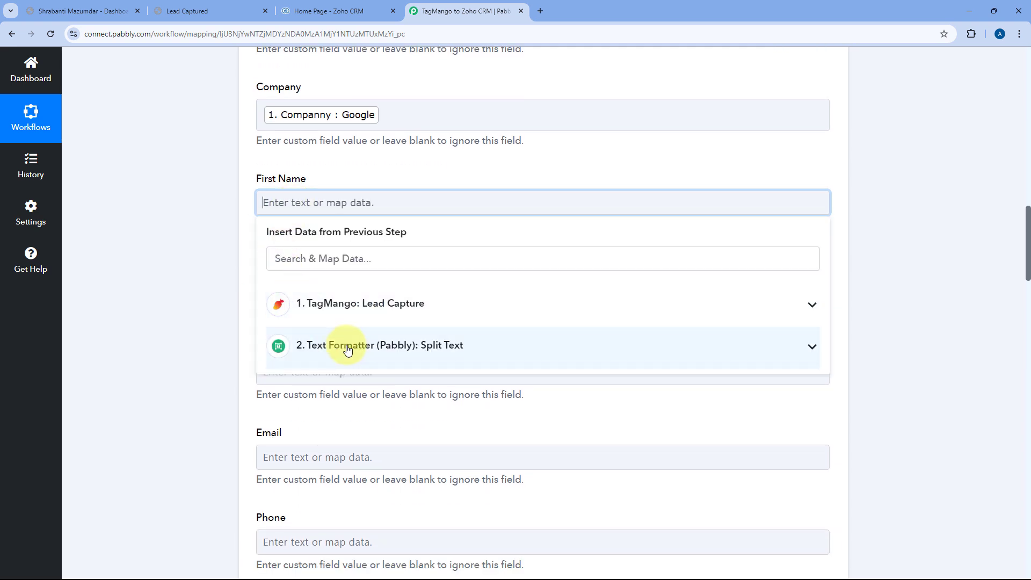
{"action": "left_click", "coordinate": [347, 350]}
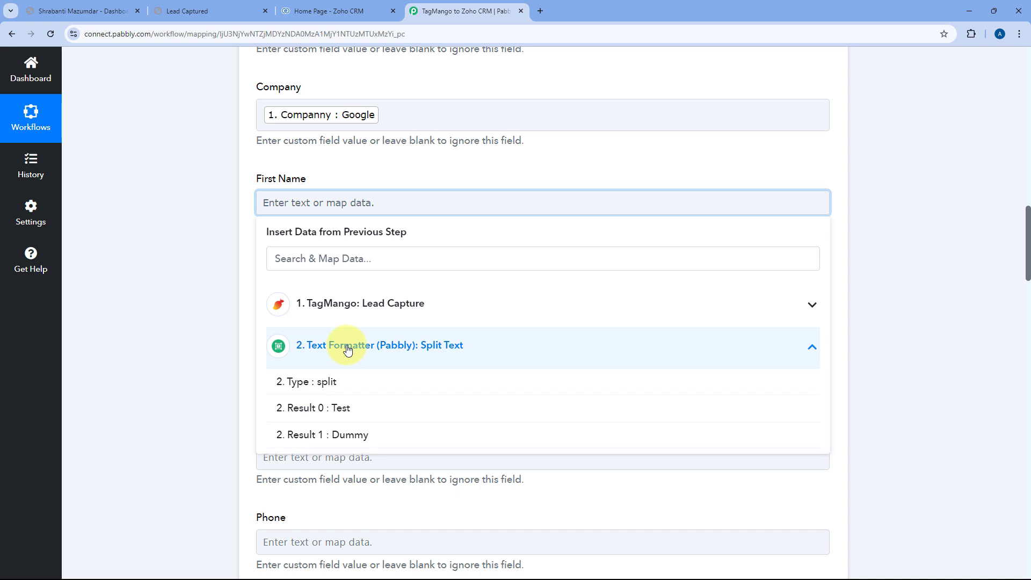
{"action": "left_click", "coordinate": [320, 409]}
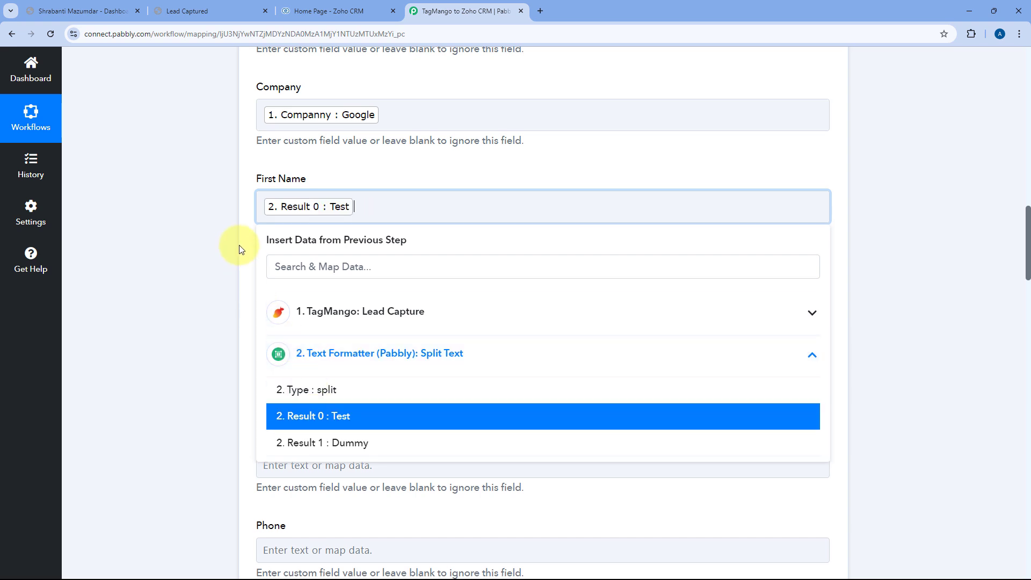
{"action": "left_click", "coordinate": [240, 243]}
{"action": "scroll", "coordinate": [258, 236], "scroll_direction": "down", "scroll_amount": 1}
{"action": "left_click", "coordinate": [291, 246]}
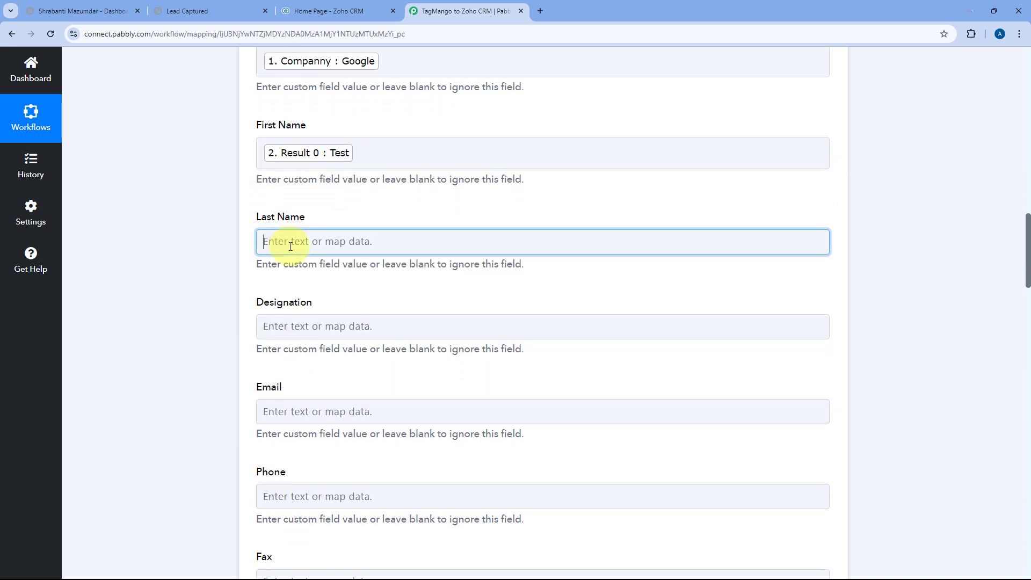
{"action": "left_click", "coordinate": [338, 383]}
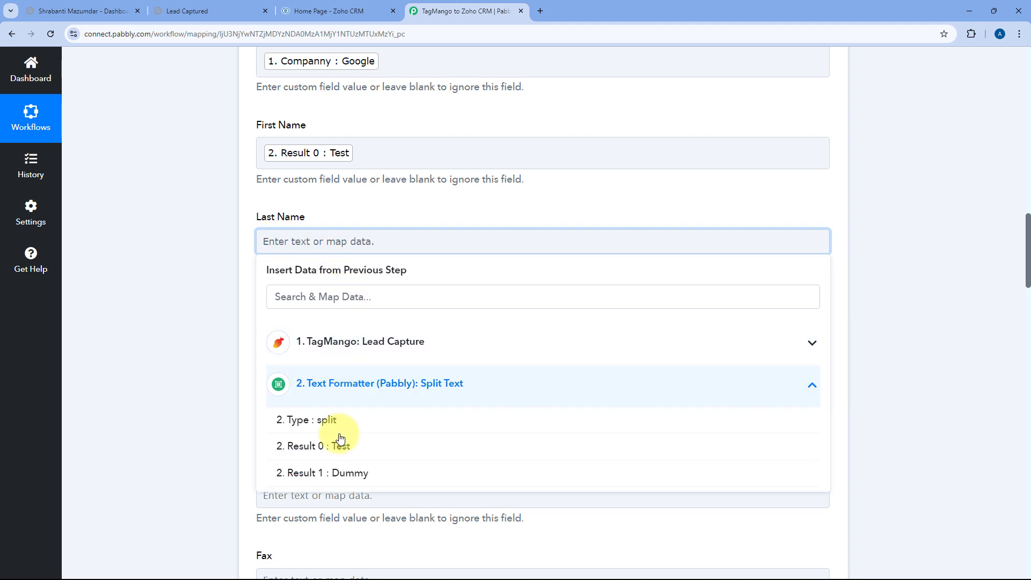
{"action": "left_click", "coordinate": [322, 470]}
{"action": "left_click", "coordinate": [240, 275]}
Map TagMango's Designation and Email into the Zoho CRM Designation and Email fields.
{"action": "scroll", "coordinate": [240, 275], "scroll_direction": "down", "scroll_amount": 1}
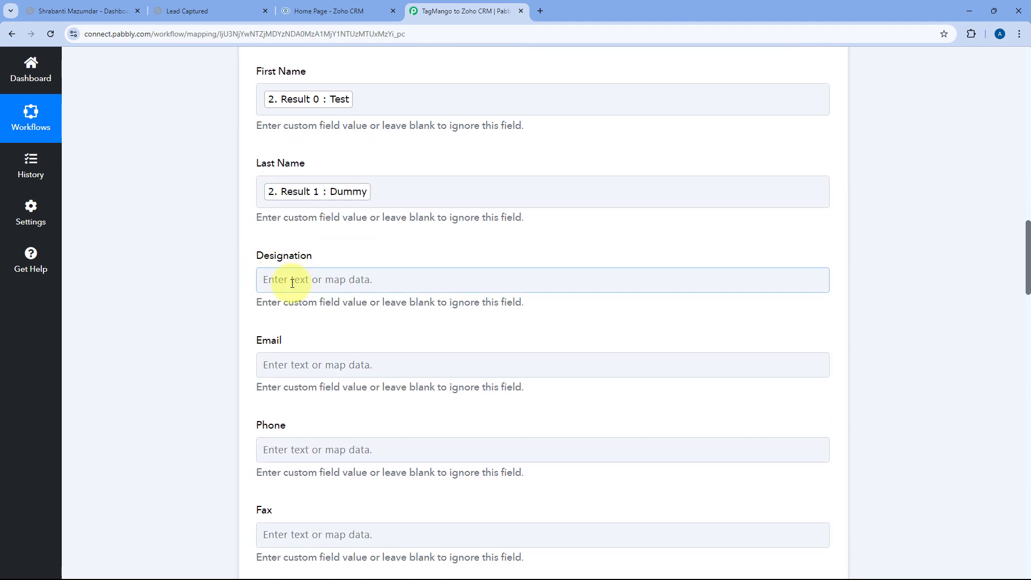
{"action": "left_click", "coordinate": [269, 279]}
{"action": "scroll", "coordinate": [317, 258], "scroll_direction": "down", "scroll_amount": 1}
{"action": "left_click", "coordinate": [352, 324]}
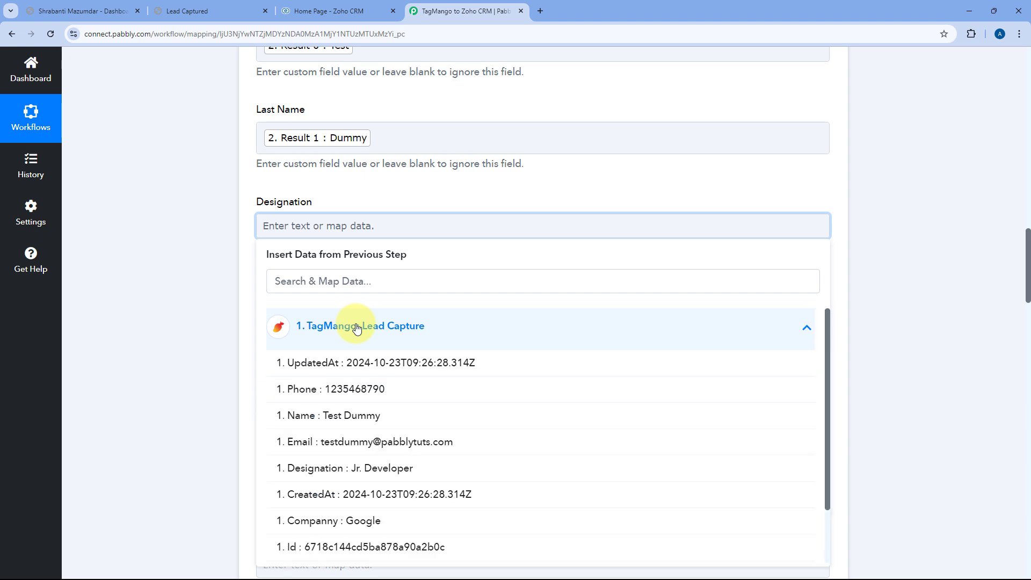
{"action": "scroll", "coordinate": [345, 368], "scroll_direction": "down", "scroll_amount": 2}
{"action": "left_click", "coordinate": [343, 401]}
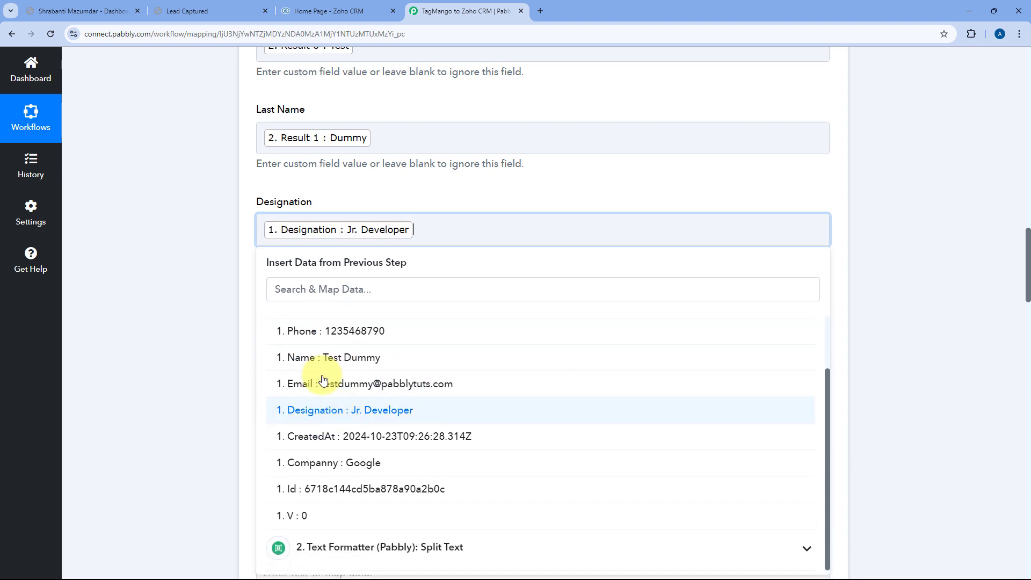
{"action": "left_click", "coordinate": [240, 212]}
{"action": "scroll", "coordinate": [294, 202], "scroll_direction": "down", "scroll_amount": 2}
{"action": "left_click", "coordinate": [294, 202]}
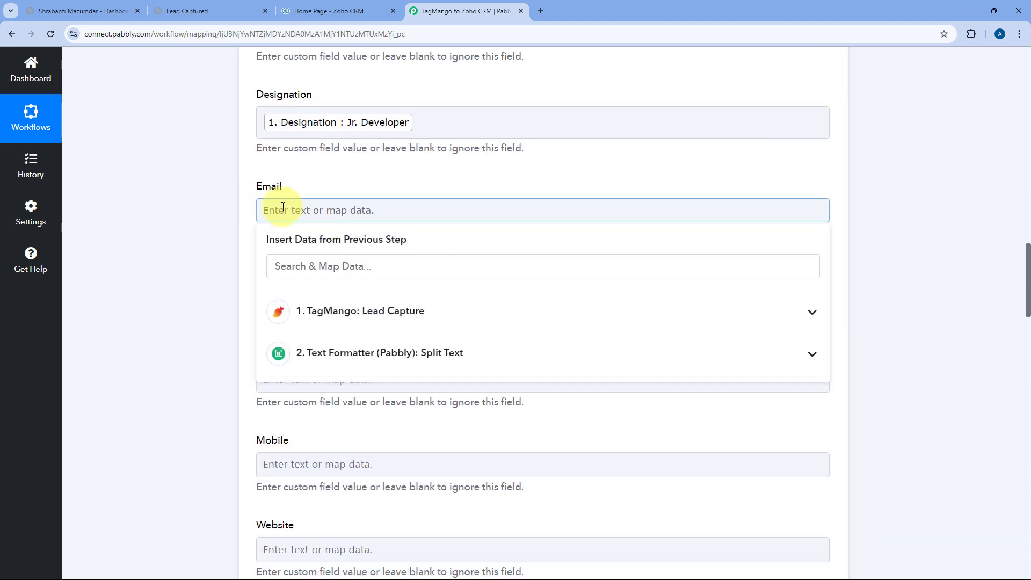
{"action": "left_click", "coordinate": [302, 324]}
{"action": "scroll", "coordinate": [322, 366], "scroll_direction": "down", "scroll_amount": 1}
{"action": "left_click", "coordinate": [326, 376]}
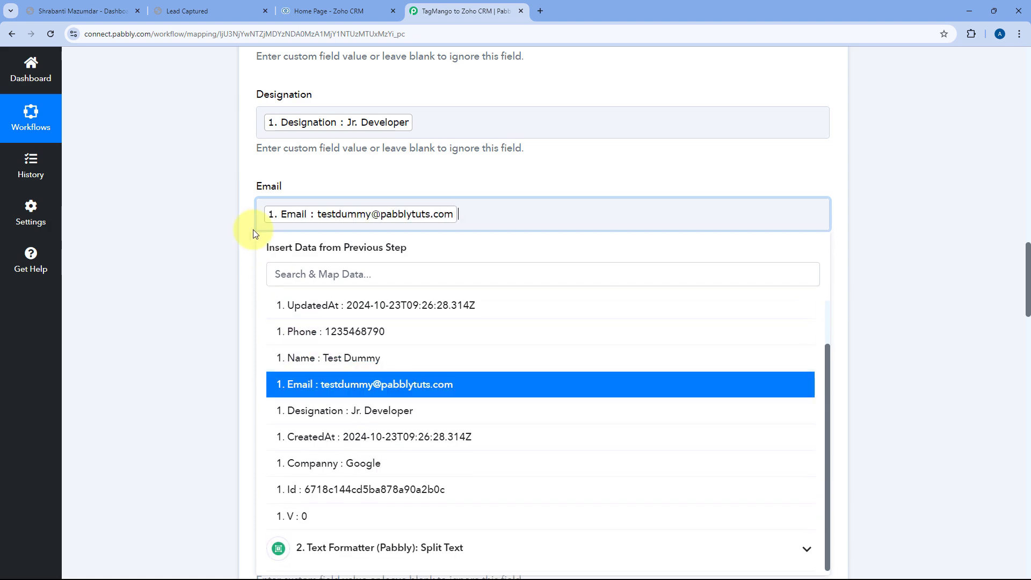
{"action": "left_click", "coordinate": [250, 228]}
Map TagMango's Phone value into the Zoho CRM Mobile field.
{"action": "scroll", "coordinate": [250, 227], "scroll_direction": "down", "scroll_amount": 3}
{"action": "scroll", "coordinate": [249, 227], "scroll_direction": "down", "scroll_amount": 1}
{"action": "left_click", "coordinate": [295, 263]}
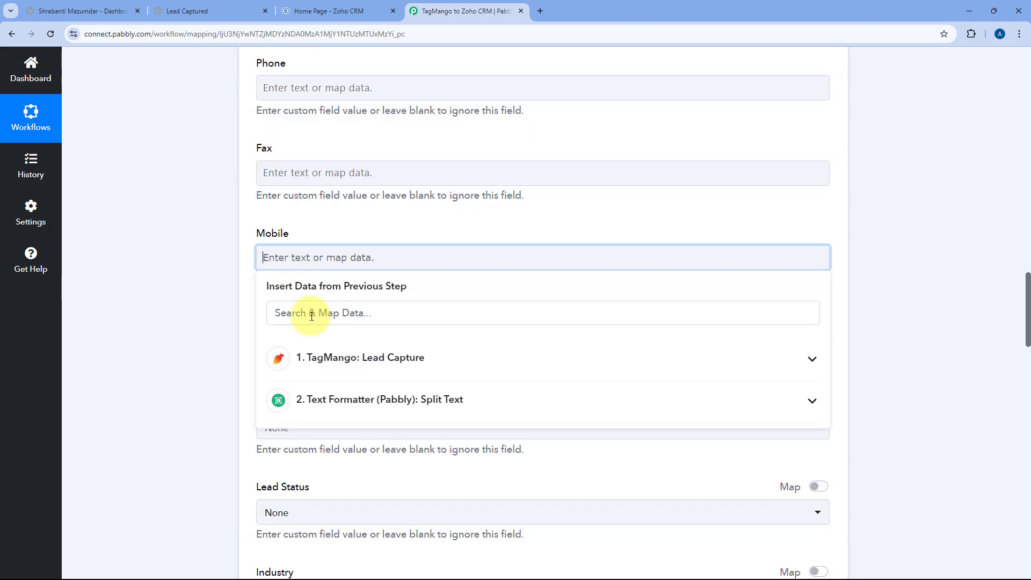
{"action": "left_click", "coordinate": [316, 357]}
{"action": "scroll", "coordinate": [337, 397], "scroll_direction": "down", "scroll_amount": 2}
{"action": "scroll", "coordinate": [337, 398], "scroll_direction": "up", "scroll_amount": 2}
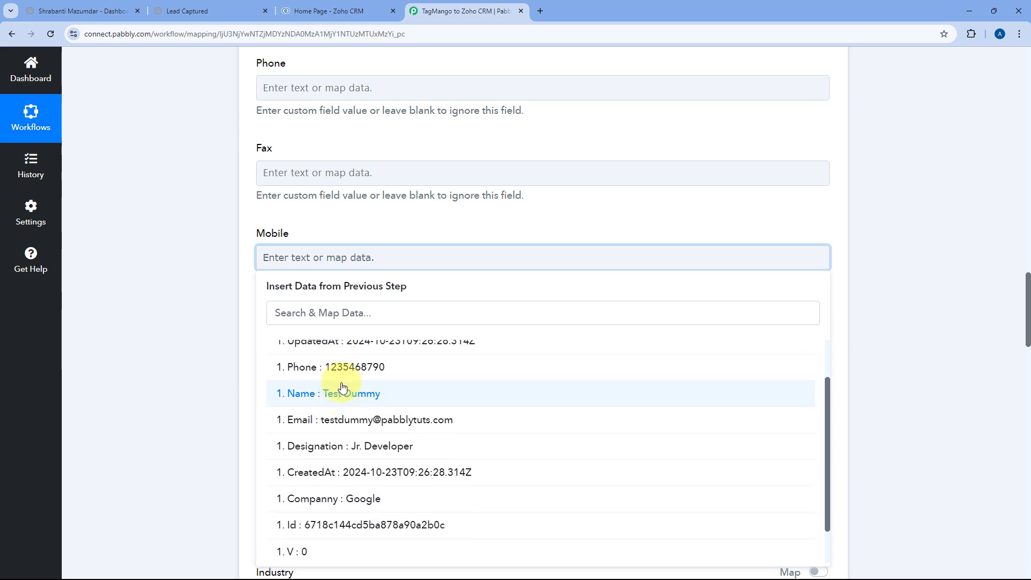
{"action": "left_click", "coordinate": [328, 363]}
{"action": "left_click", "coordinate": [316, 226]}
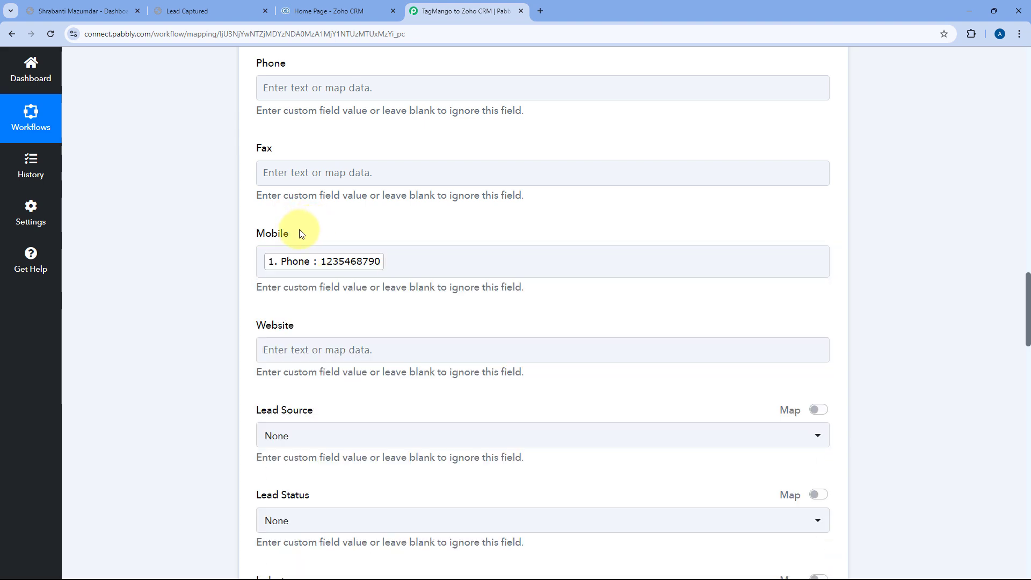
Leave Website blank and save the Zoho CRM lead action with a test request.
{"action": "scroll", "coordinate": [285, 241], "scroll_direction": "up", "scroll_amount": 7}
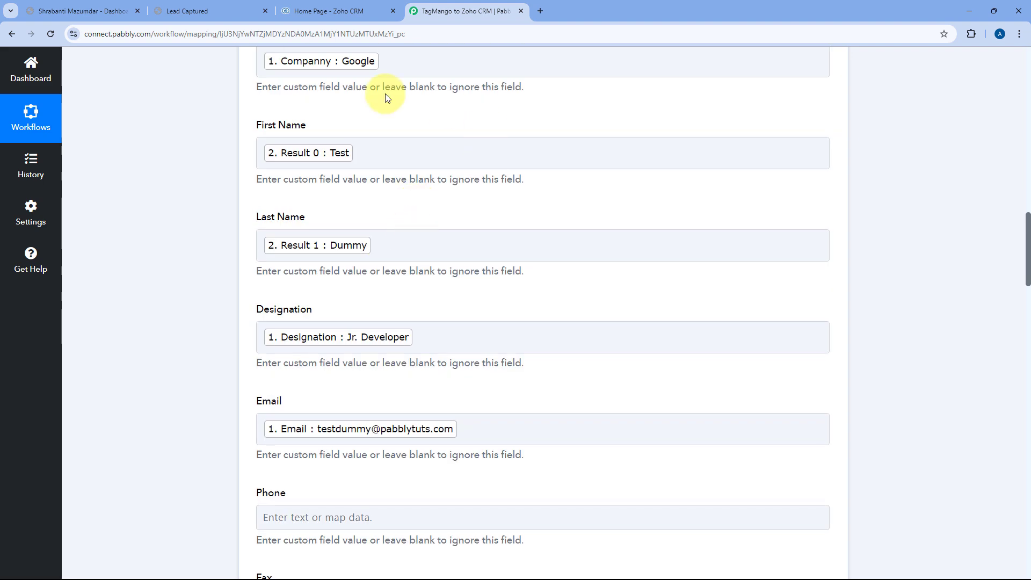
{"action": "scroll", "coordinate": [252, 296], "scroll_direction": "down", "scroll_amount": 5}
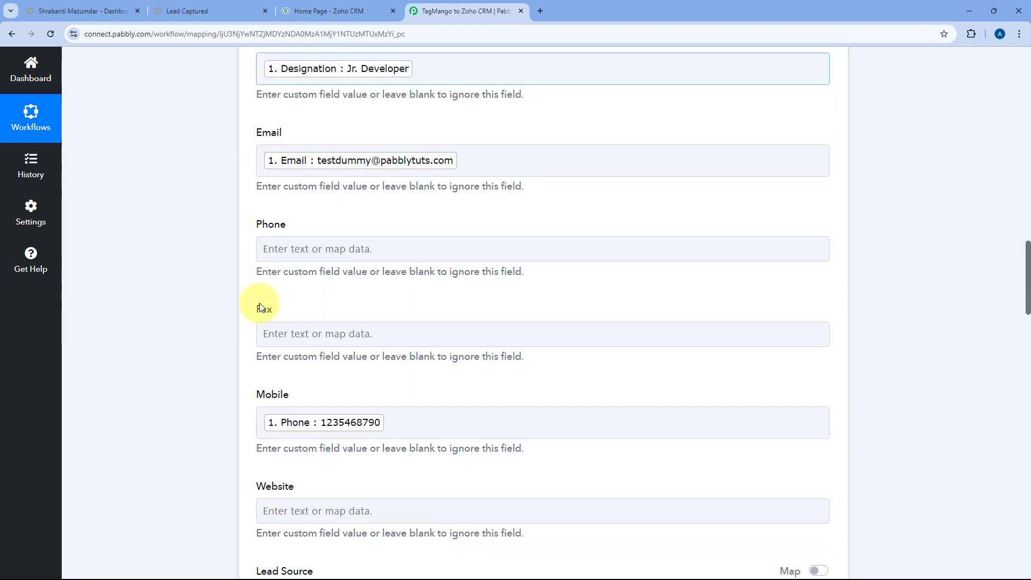
{"action": "scroll", "coordinate": [248, 322], "scroll_direction": "down", "scroll_amount": 2}
{"action": "scroll", "coordinate": [258, 318], "scroll_direction": "down", "scroll_amount": 2}
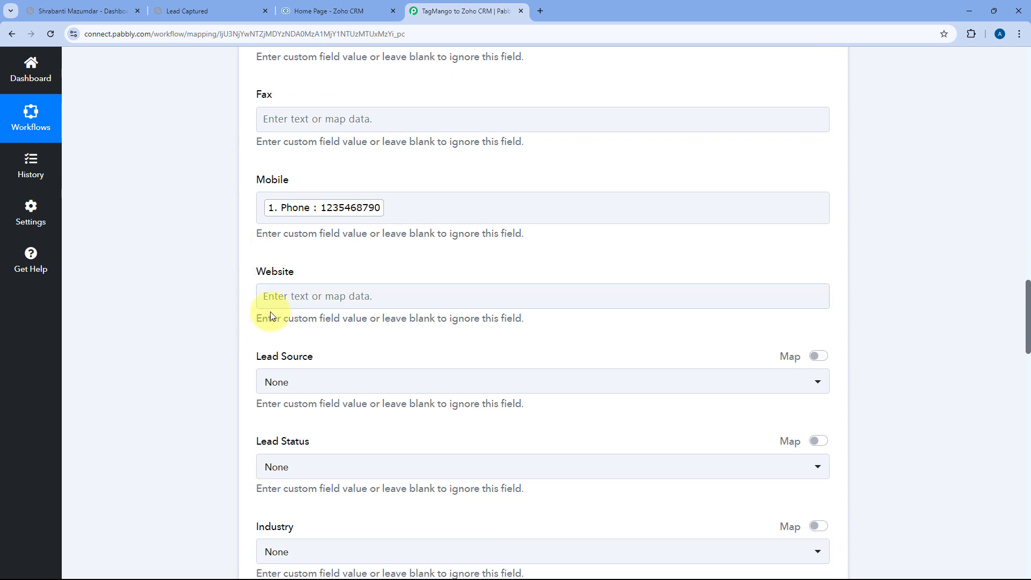
{"action": "left_click", "coordinate": [404, 293]}
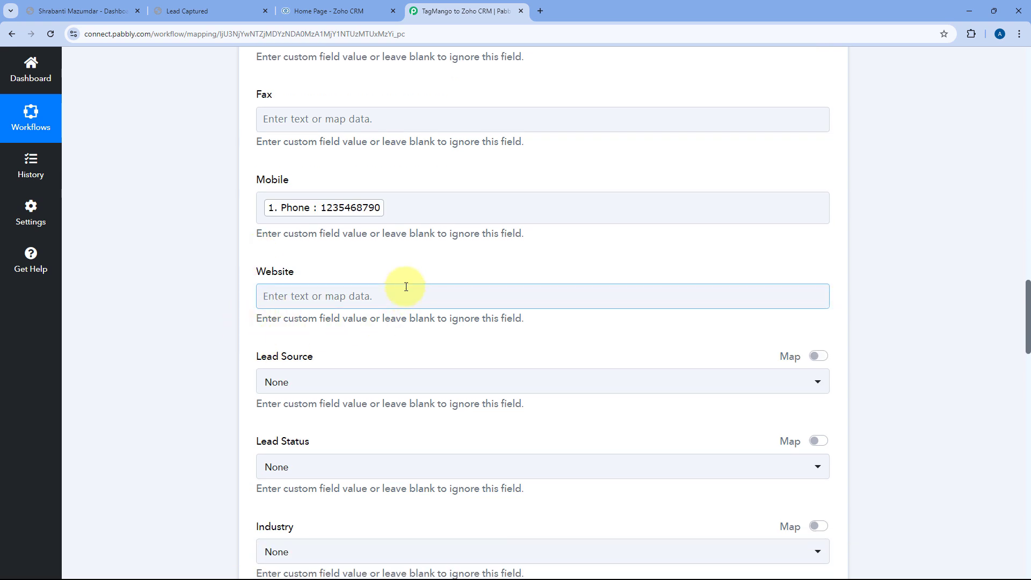
{"action": "left_click", "coordinate": [219, 296]}
{"action": "scroll", "coordinate": [316, 278], "scroll_direction": "down", "scroll_amount": 3}
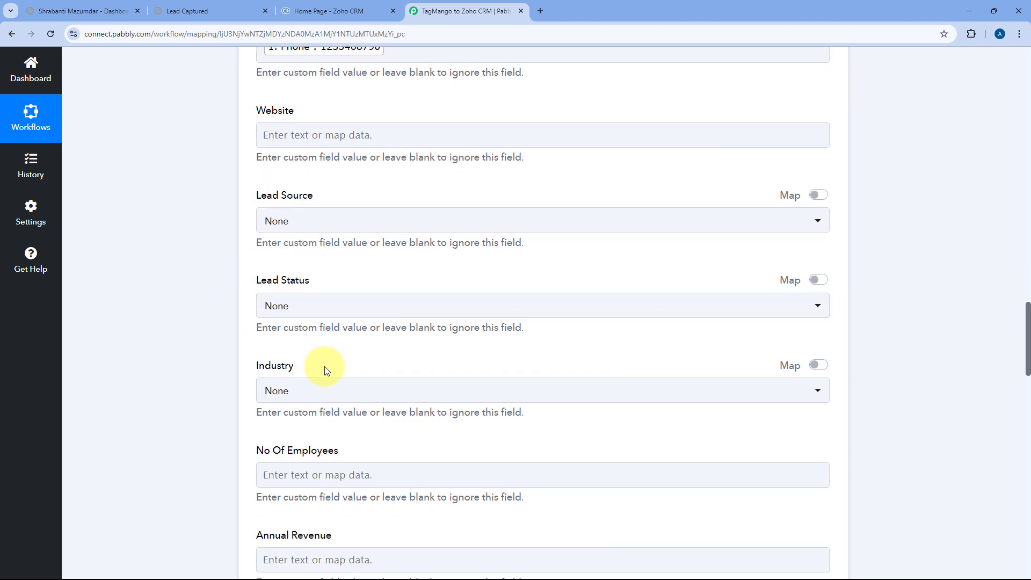
{"action": "scroll", "coordinate": [407, 275], "scroll_direction": "down", "scroll_amount": 2}
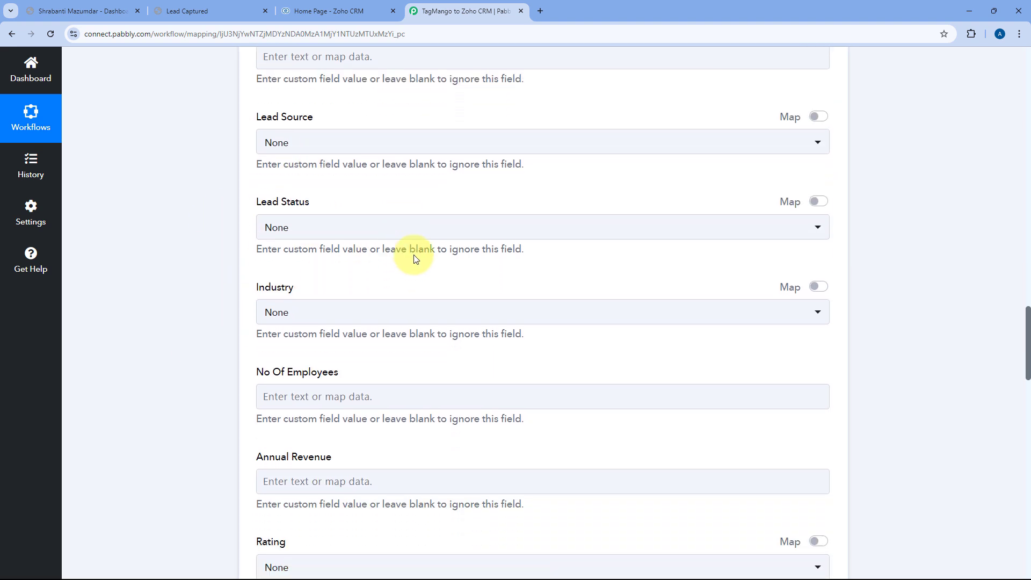
{"action": "scroll", "coordinate": [309, 284], "scroll_direction": "down", "scroll_amount": 15}
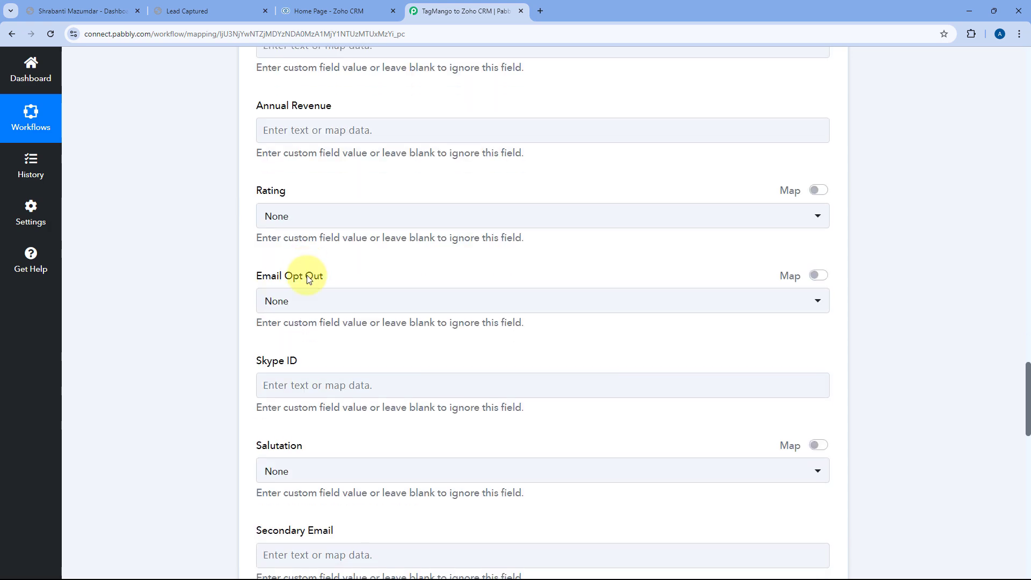
{"action": "scroll", "coordinate": [311, 275], "scroll_direction": "down", "scroll_amount": 2}
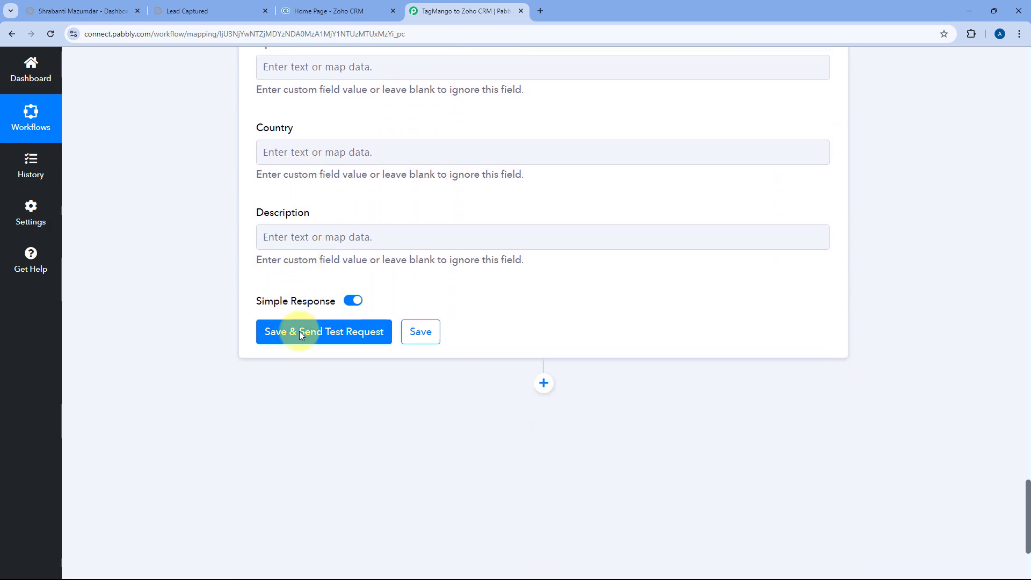
{"action": "left_click", "coordinate": [306, 330]}
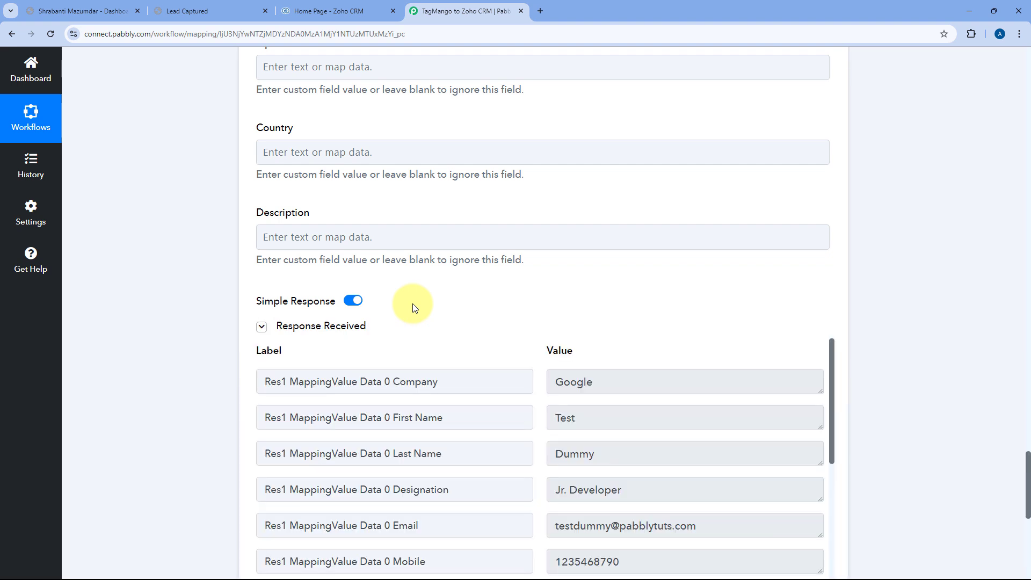
Review the returned lead data, check the confirmation page, then switch to Zoho CRM's home page.
{"action": "scroll", "coordinate": [387, 311], "scroll_direction": "down", "scroll_amount": 2}
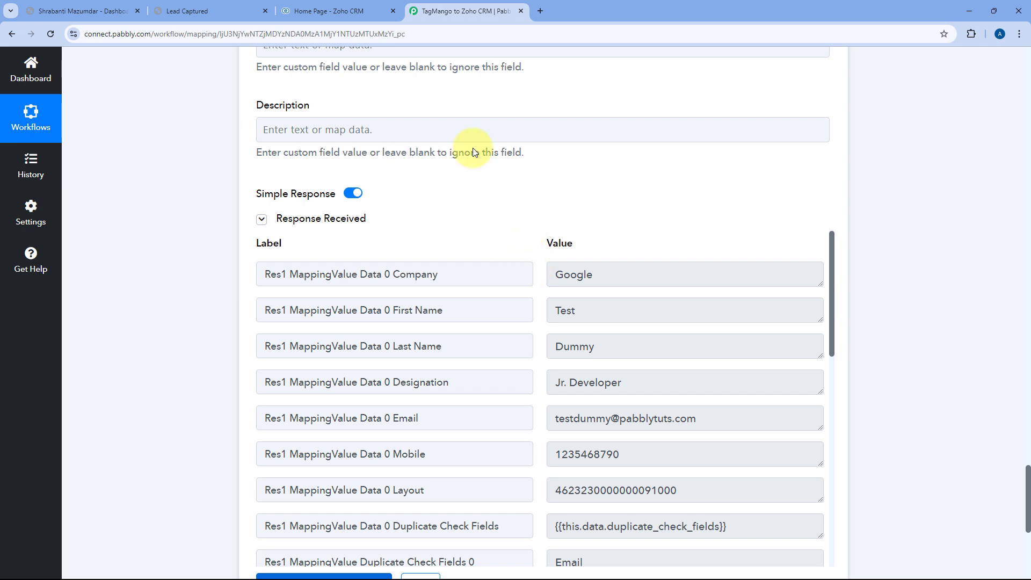
{"action": "left_click", "coordinate": [216, 7]}
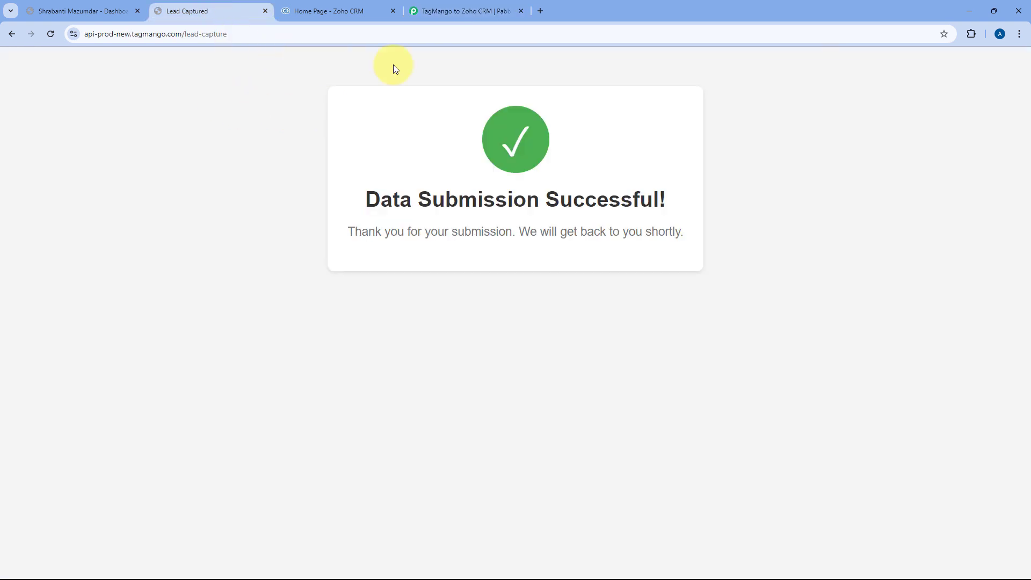
{"action": "left_click", "coordinate": [451, 11]}
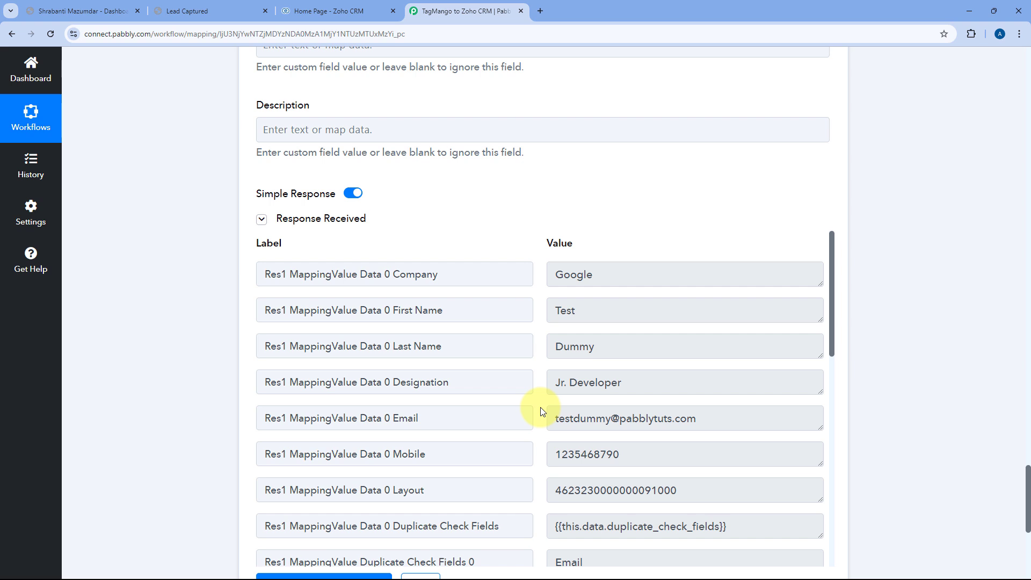
{"action": "left_click", "coordinate": [336, 7]}
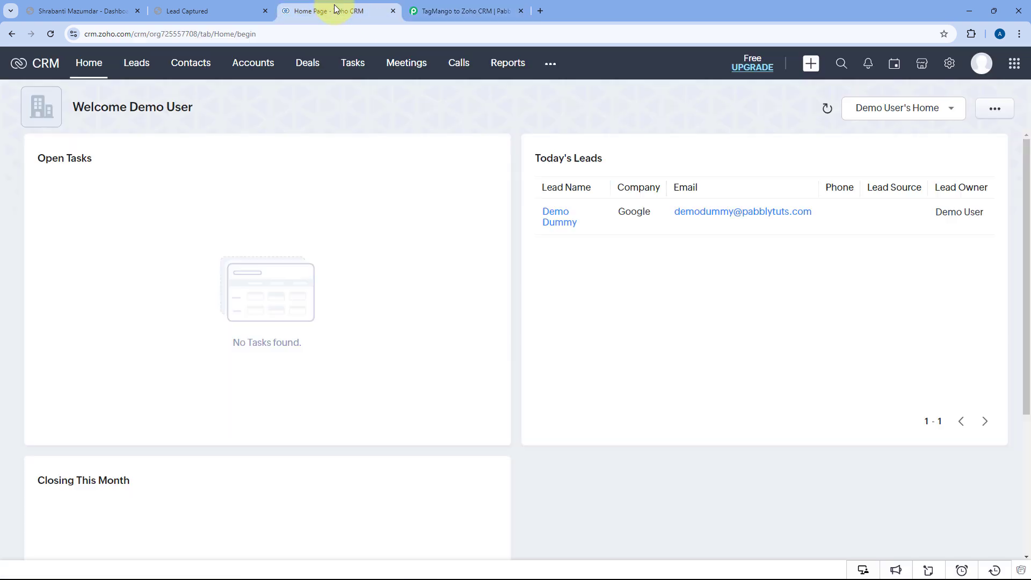
Open the Test Dummy lead from Leads, review its Google and Jr. Developer details, then return to Pabbly.
{"action": "left_click", "coordinate": [145, 65]}
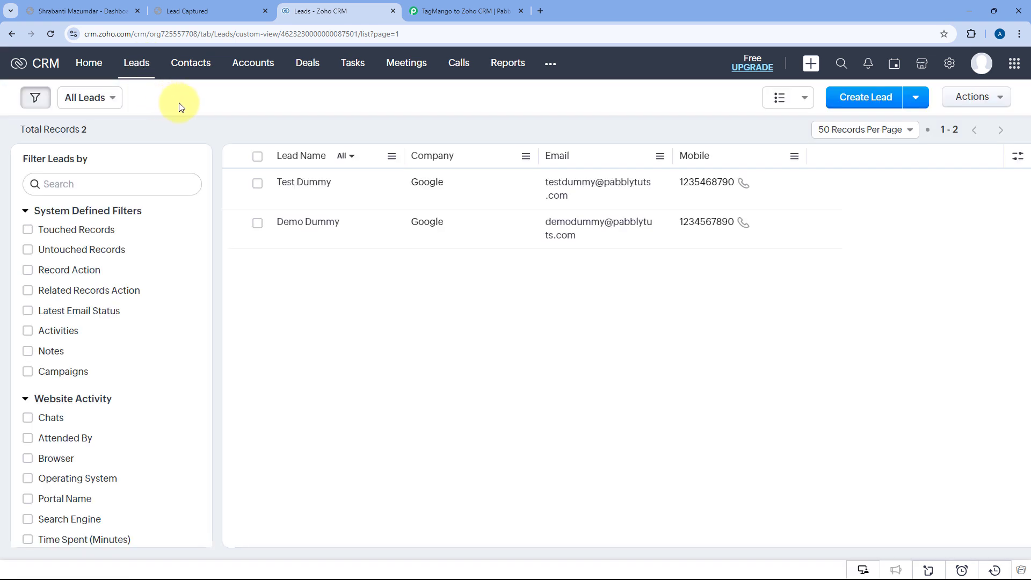
{"action": "left_click", "coordinate": [322, 190]}
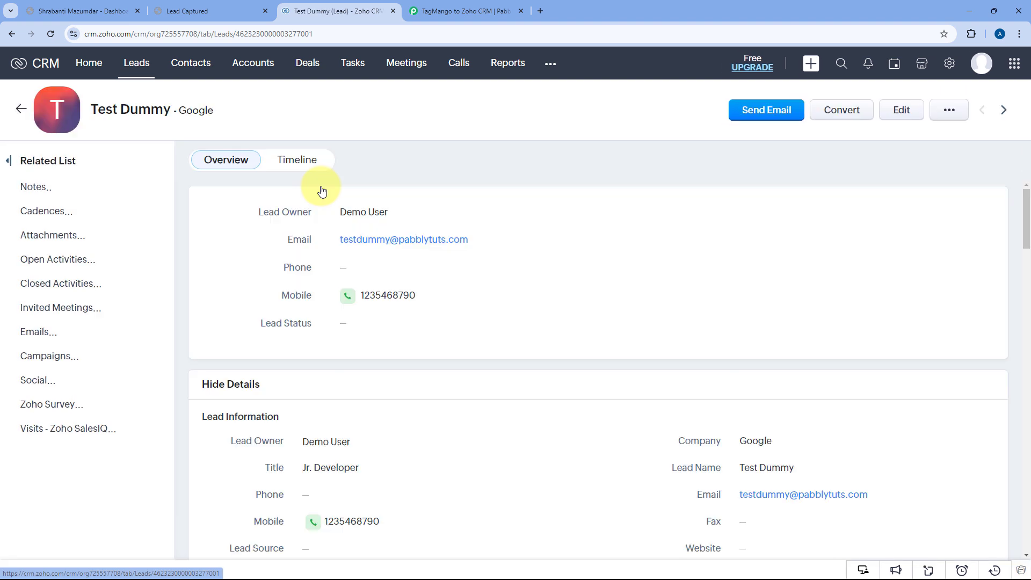
{"action": "left_click", "coordinate": [234, 2]}
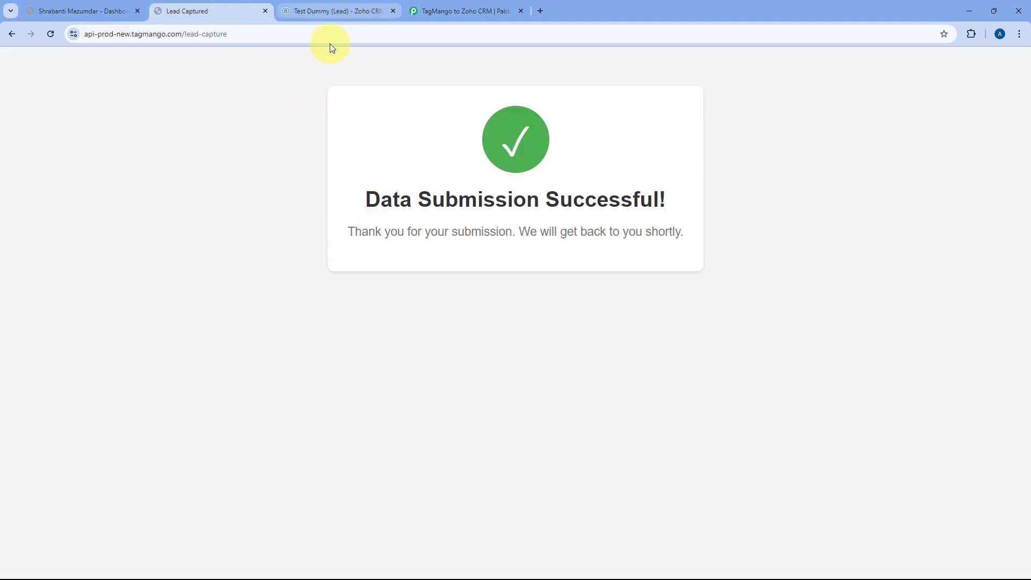
{"action": "left_click", "coordinate": [340, 10]}
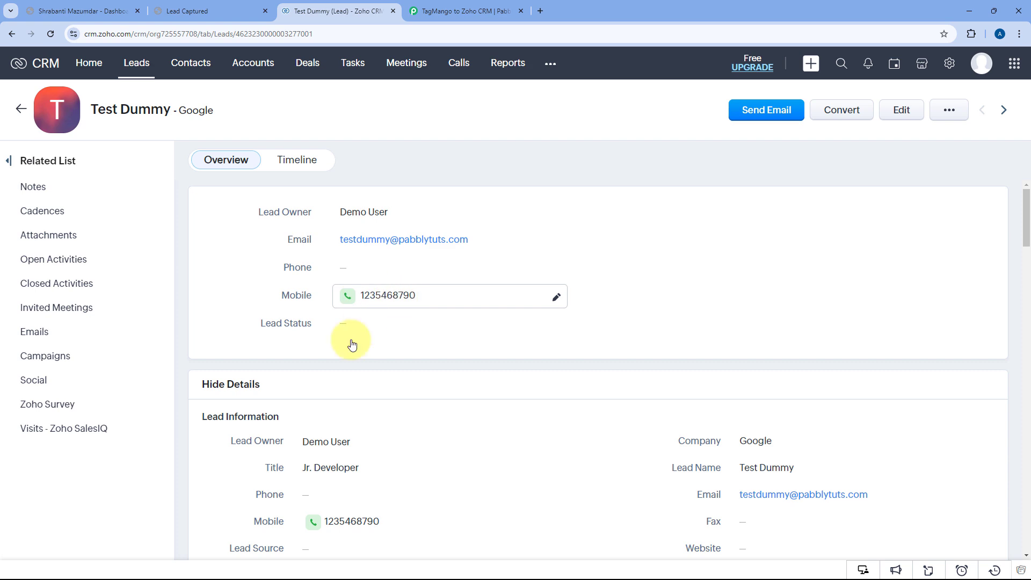
{"action": "scroll", "coordinate": [322, 371], "scroll_direction": "down", "scroll_amount": 3}
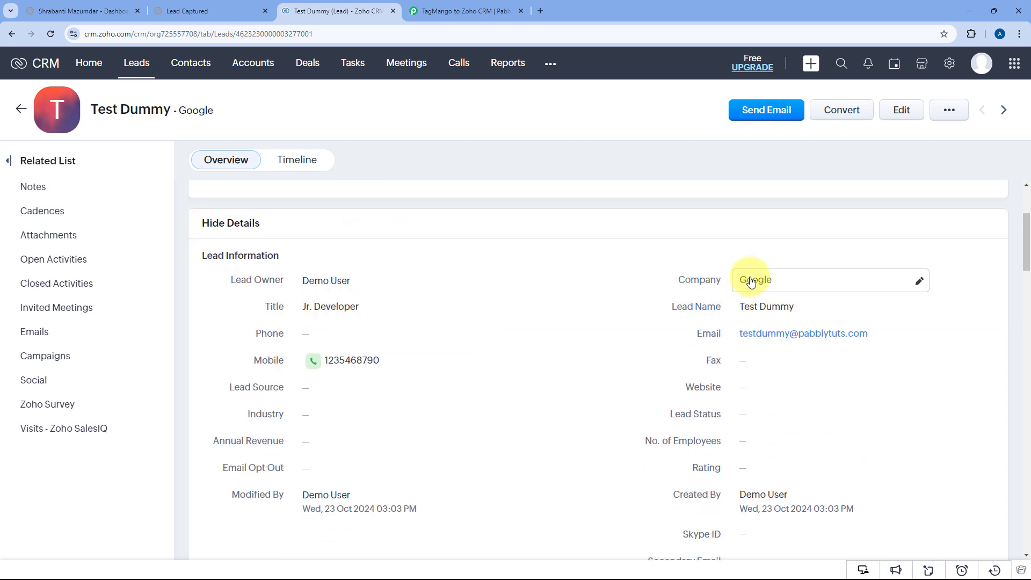
{"action": "left_click", "coordinate": [486, 11]}
{"action": "scroll", "coordinate": [587, 215], "scroll_direction": "up", "scroll_amount": 20}
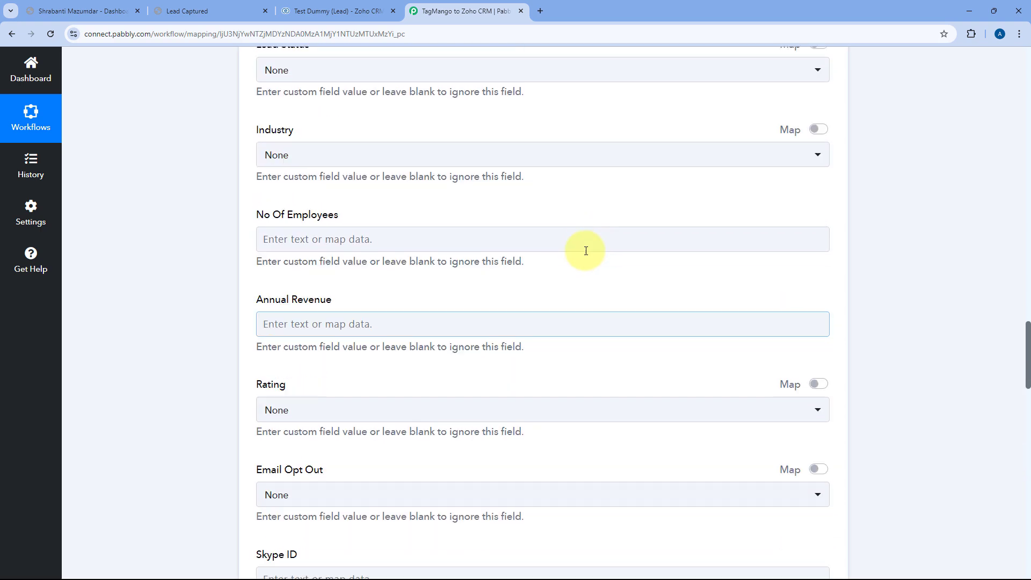
Collapse the Zoho CRM step to show the full three-step workflow, then view TagMango's confirmation page.
{"action": "scroll", "coordinate": [569, 272], "scroll_direction": "up", "scroll_amount": 20}
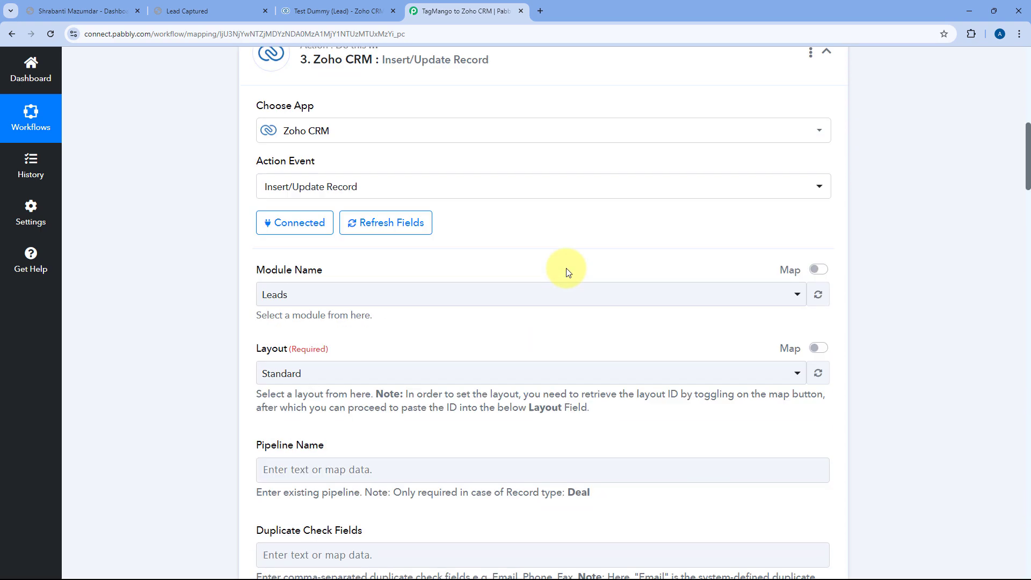
{"action": "left_click", "coordinate": [596, 223]}
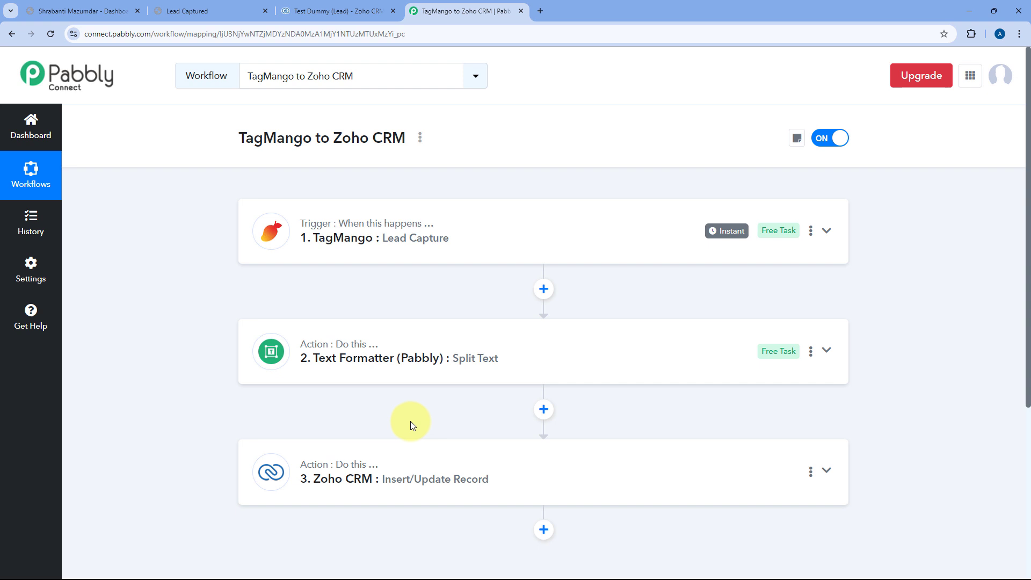
{"action": "left_click", "coordinate": [247, 10]}
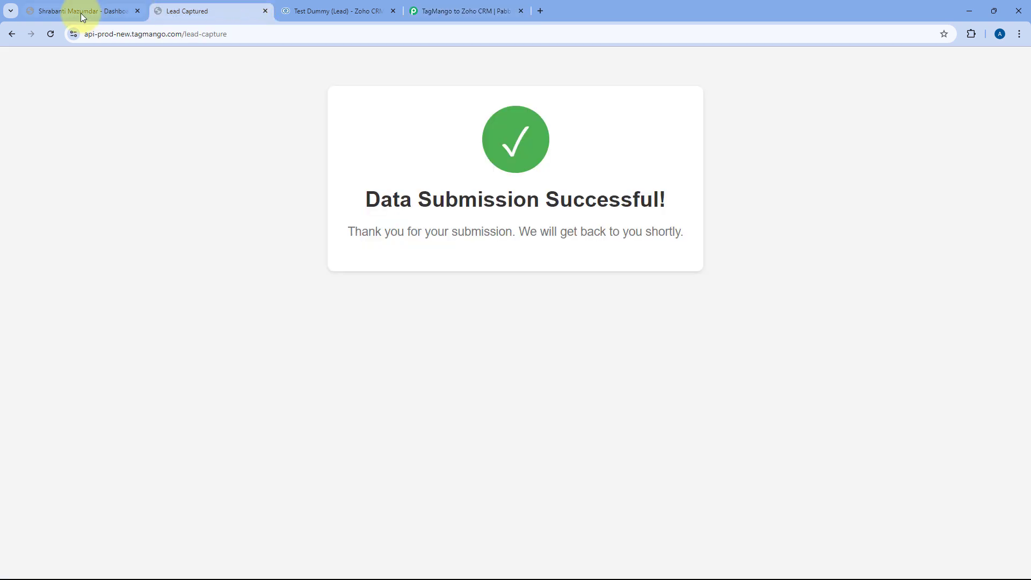
Reopen the TagMango registration page's address in a new Incognito window.
{"action": "left_click", "coordinate": [12, 34]}
{"action": "double_click", "coordinate": [211, 36]}
{"action": "left_click", "coordinate": [209, 36]}
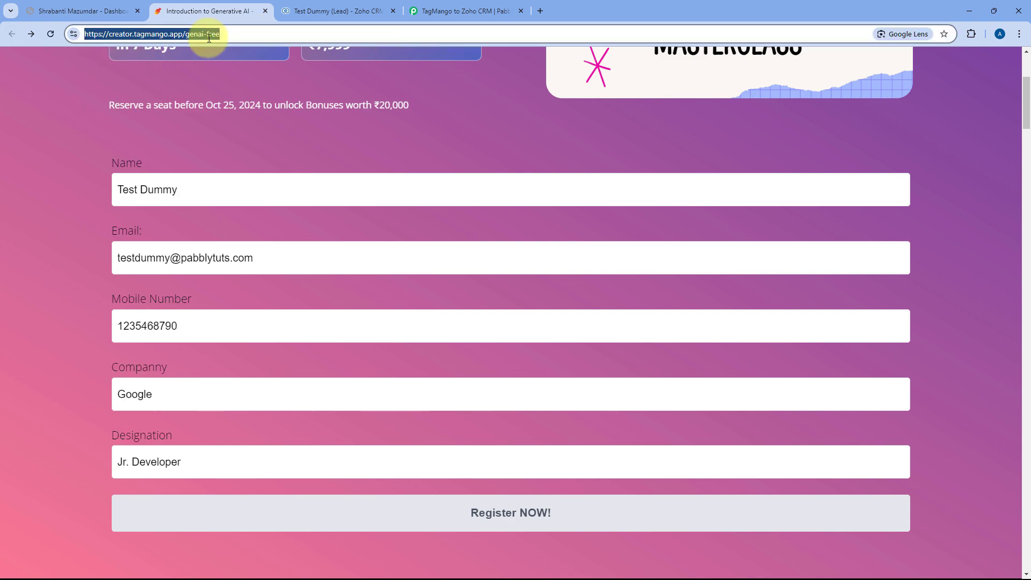
{"action": "key", "text": "ctrl+c"}
{"action": "key", "text": "ctrl+shift+n"}
{"action": "key", "text": "ctrl+v"}
{"action": "key", "text": "Return"}
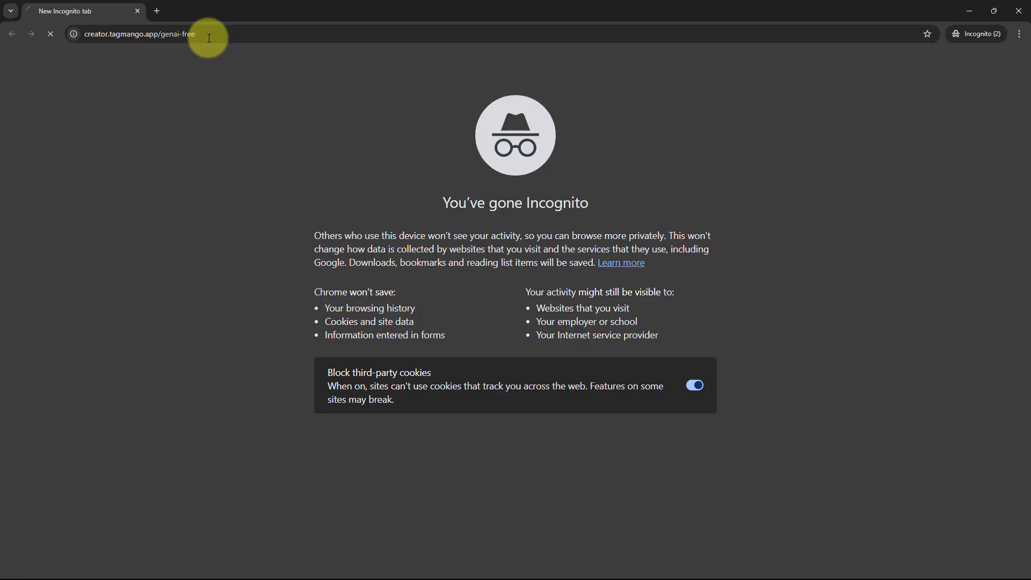
{"action": "scroll", "coordinate": [209, 252], "scroll_direction": "down", "scroll_amount": 3}
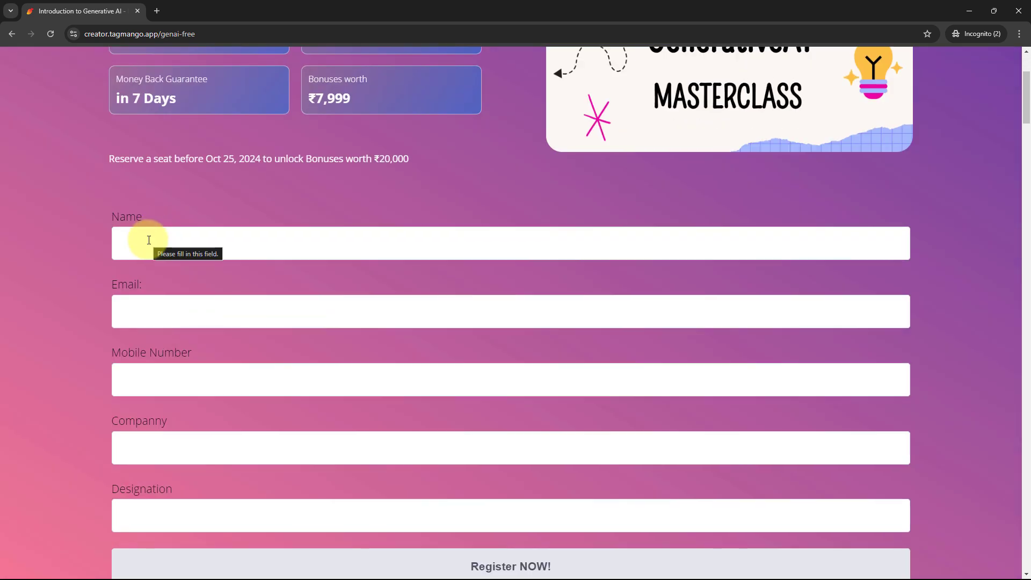
Fill in the test lead's name, e-mail address and mobile number on the form.
{"action": "left_click", "coordinate": [151, 245]}
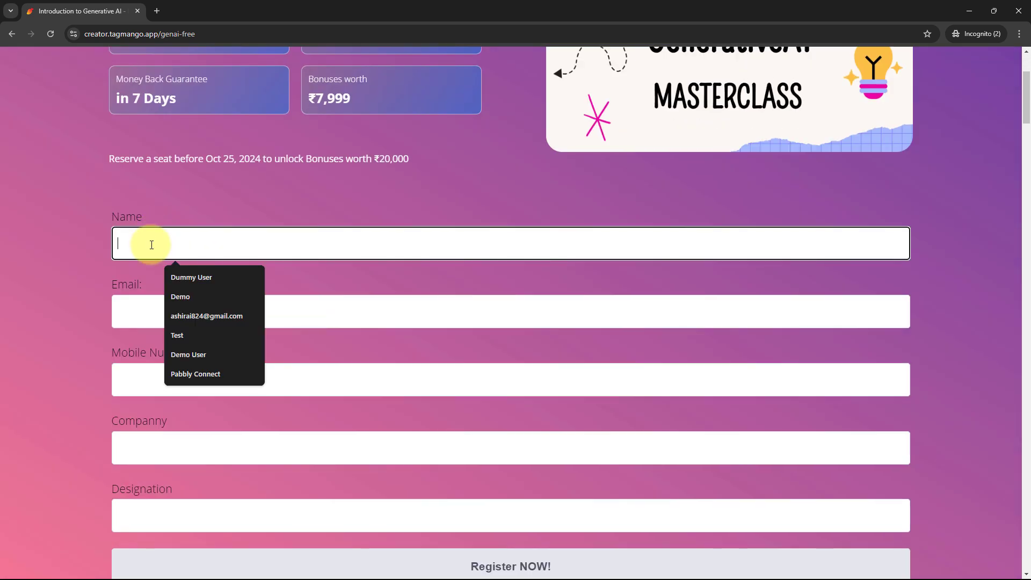
{"action": "type", "text": "Demo"}
{"action": "key", "text": "BackSpace"}
{"action": "key", "text": "BackSpace"}
{"action": "key", "text": "BackSpace"}
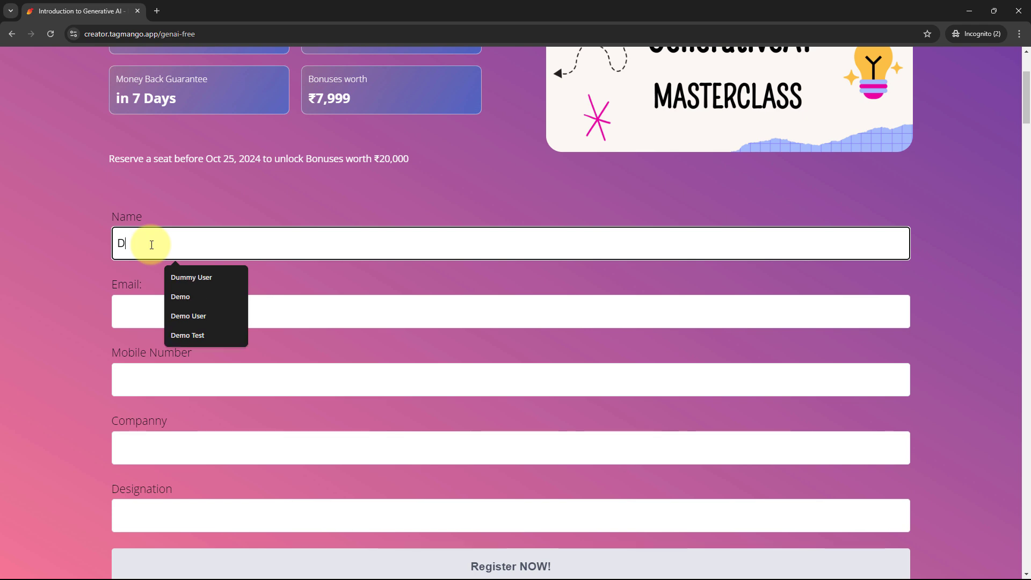
{"action": "type", "text": "ummy Demo"}
{"action": "key", "text": "Tab"}
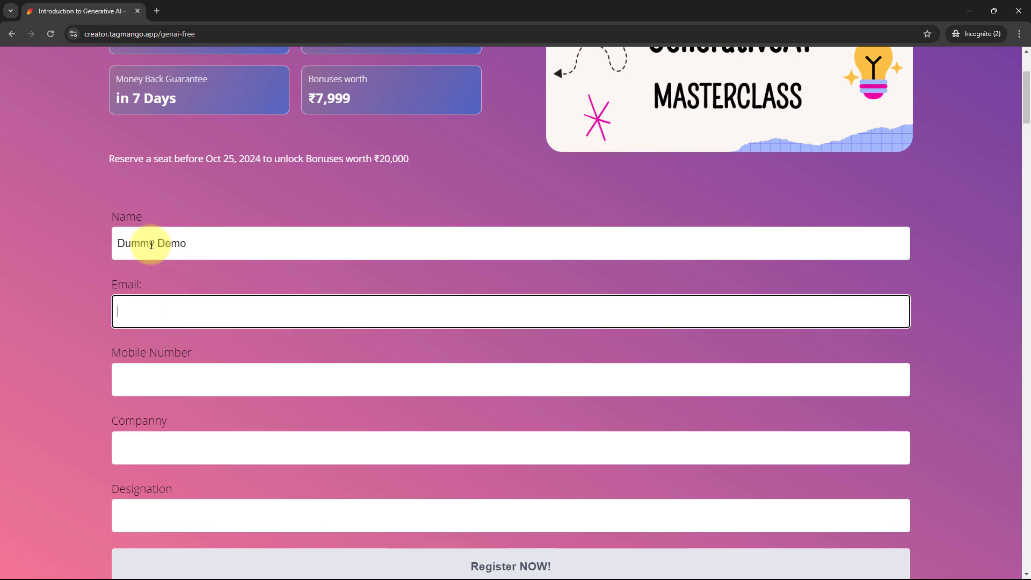
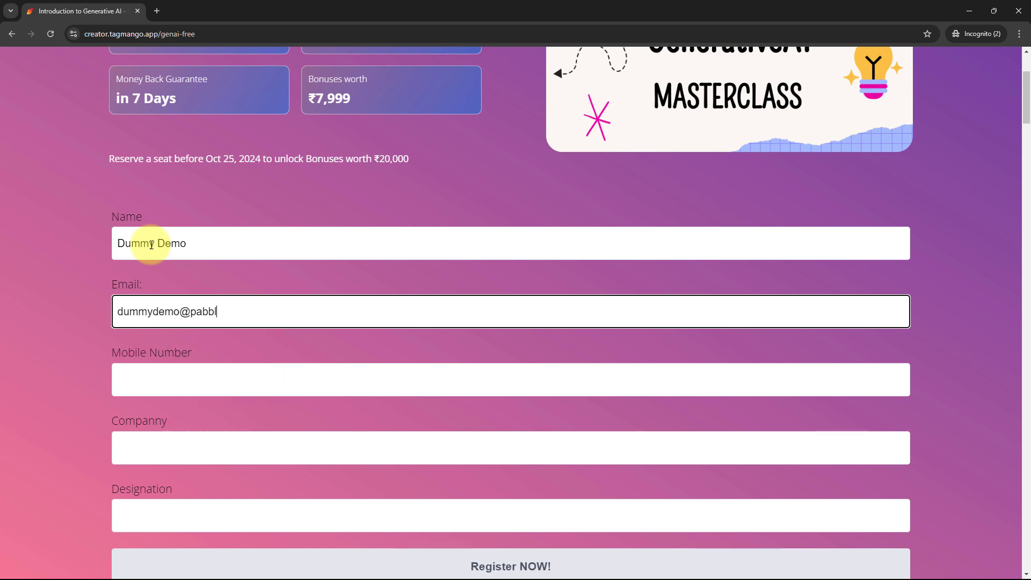
{"action": "key", "text": "Tab"}
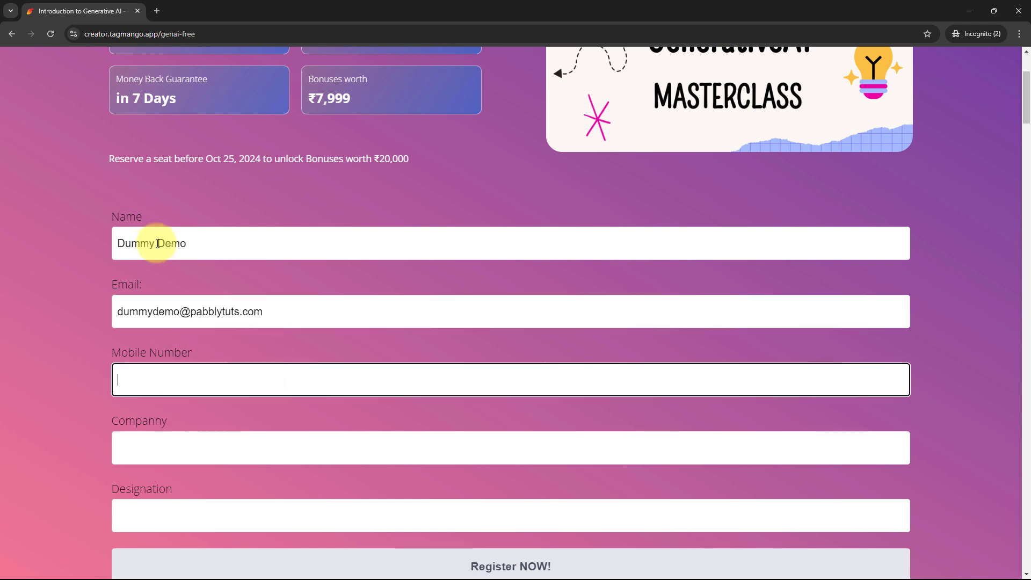
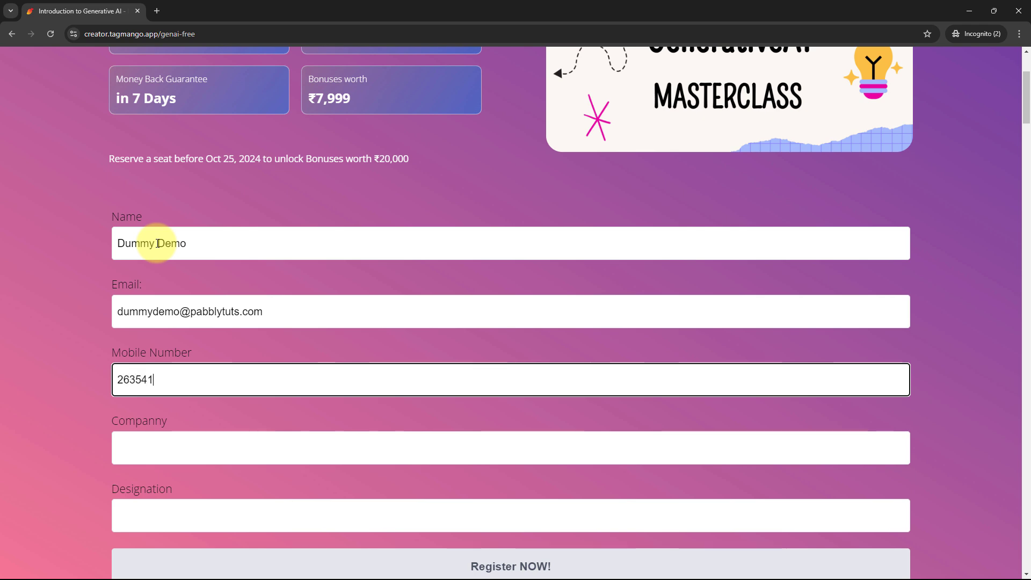
Enter company Amazon and designation Content Creator, then submit the registration.
{"action": "key", "text": "Tab"}
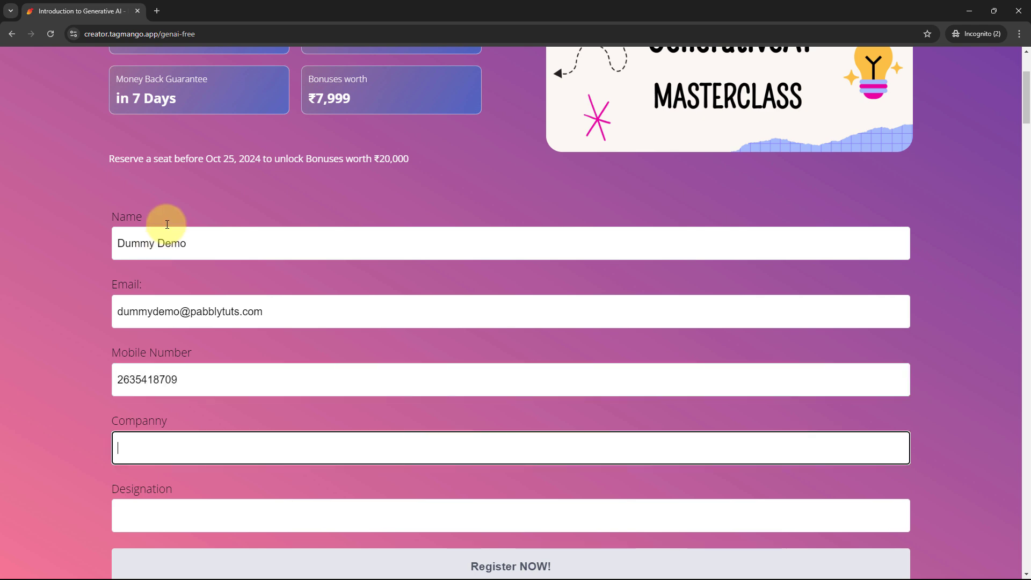
{"action": "type", "text": "Amazon"}
{"action": "key", "text": "Tab"}
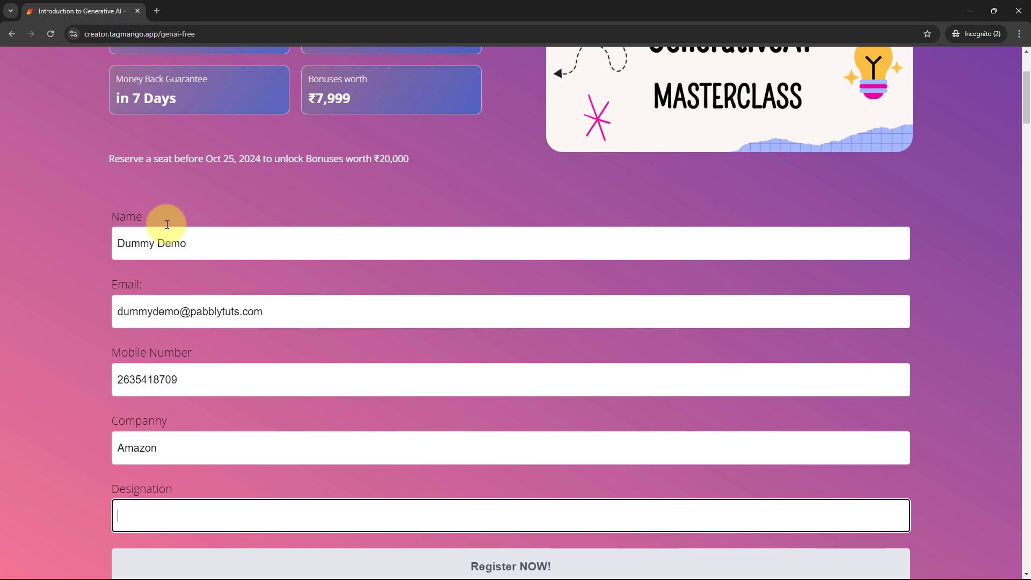
{"action": "type", "text": "Content Creator"}
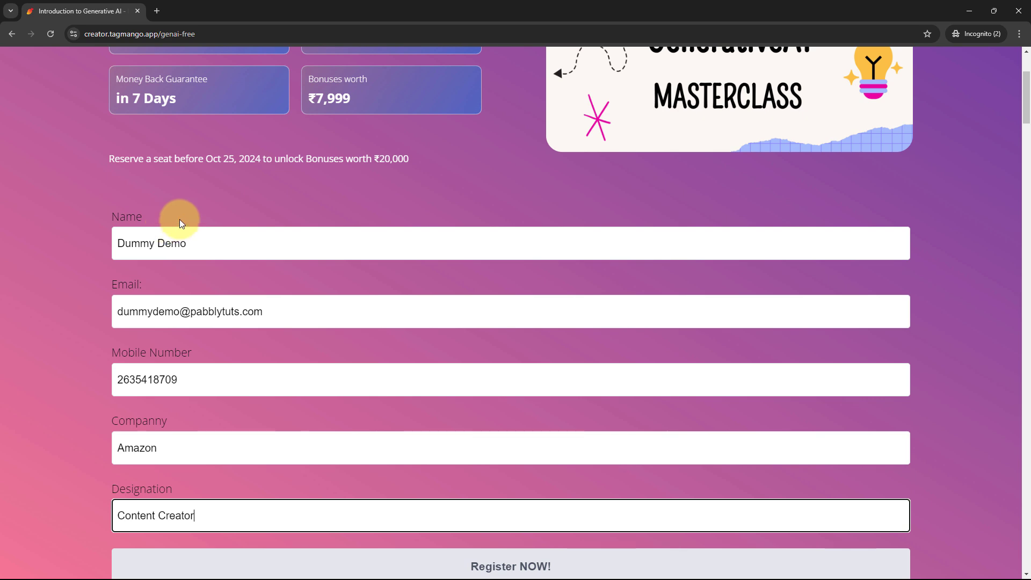
{"action": "scroll", "coordinate": [253, 203], "scroll_direction": "down", "scroll_amount": 2}
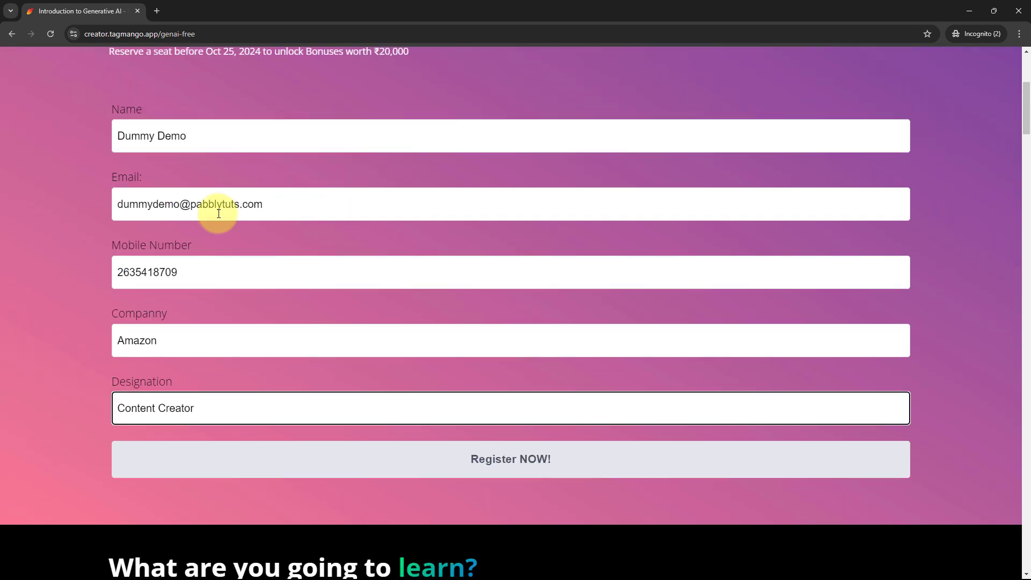
{"action": "left_click", "coordinate": [417, 460]}
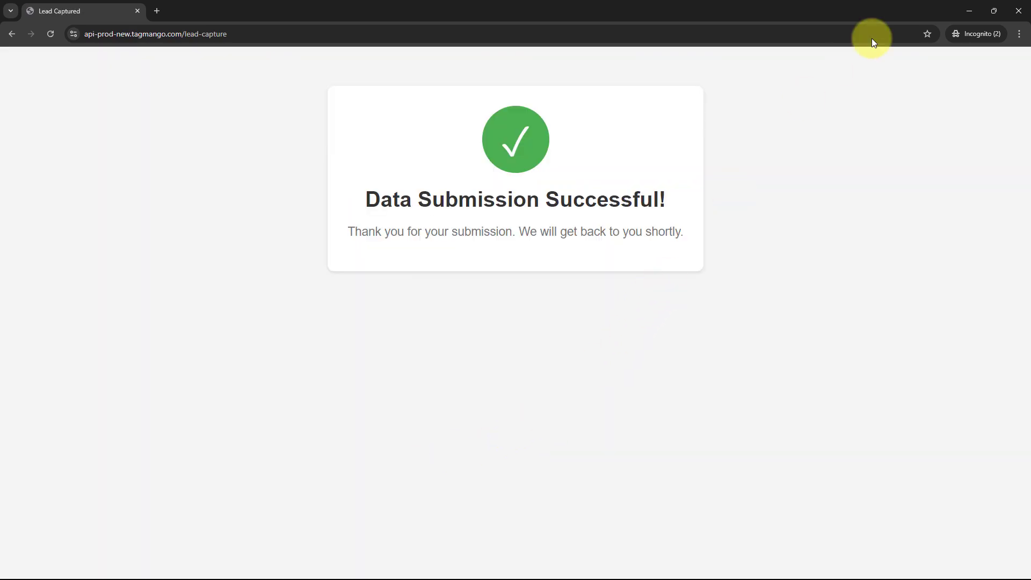
Reload TagMango's Collected Leads to see the new 03:05 pm registration at the top.
{"action": "left_click", "coordinate": [976, 11]}
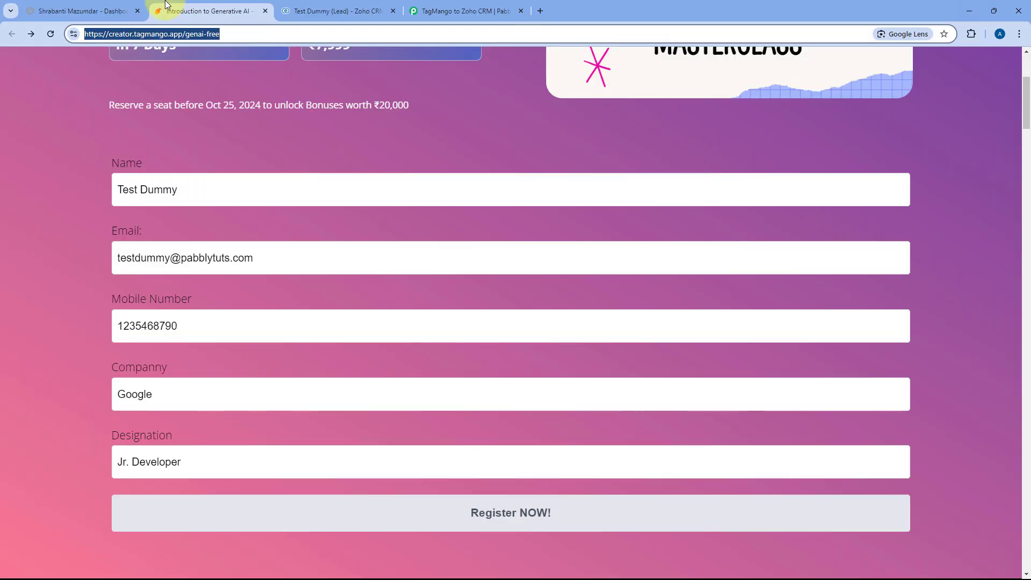
{"action": "left_click", "coordinate": [94, 11]}
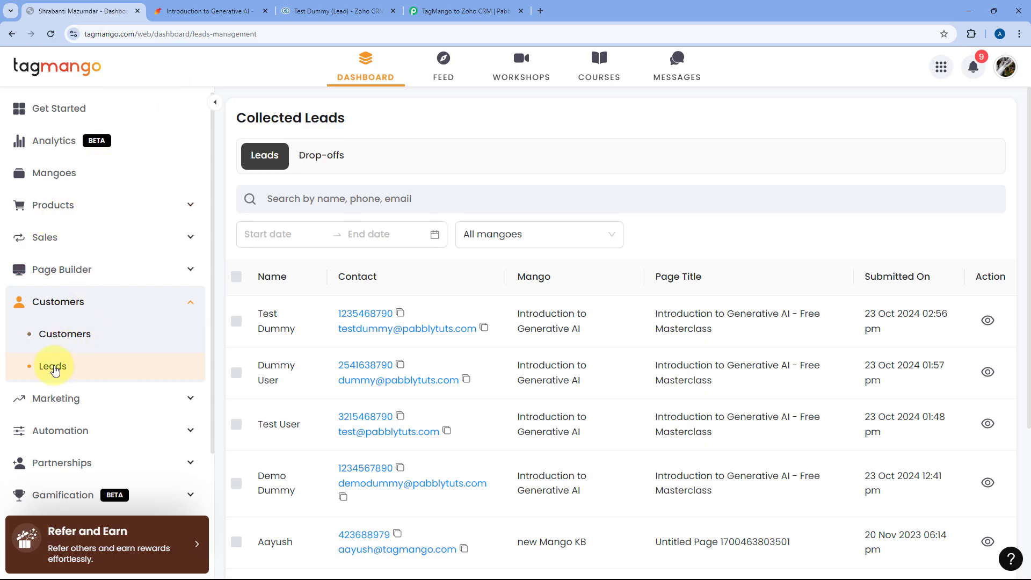
{"action": "left_click", "coordinate": [50, 34]}
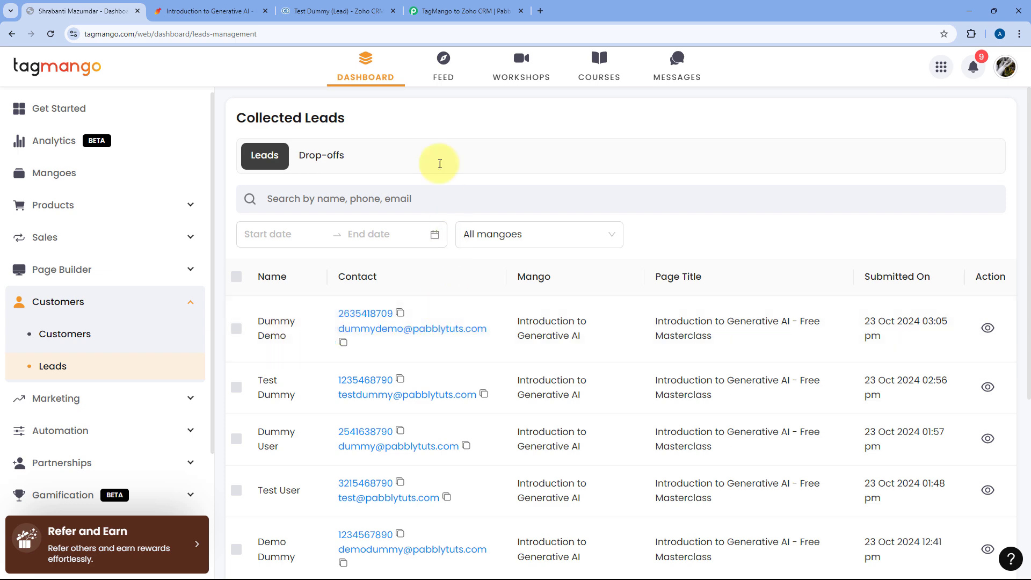
{"action": "left_click", "coordinate": [355, 11]}
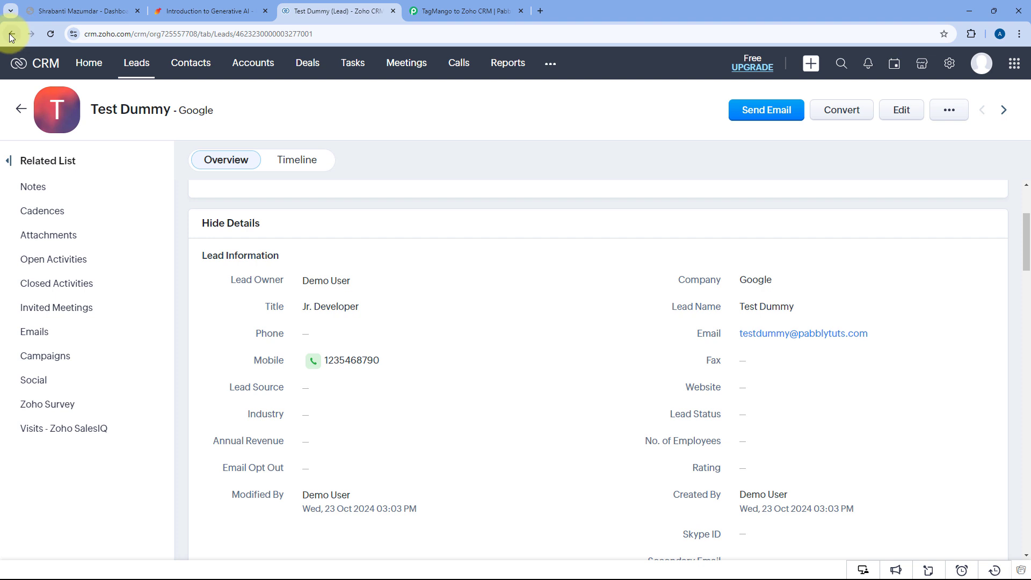
Open the newest Zoho CRM lead to check its Amazon company and Content Creator title.
{"action": "left_click", "coordinate": [11, 34]}
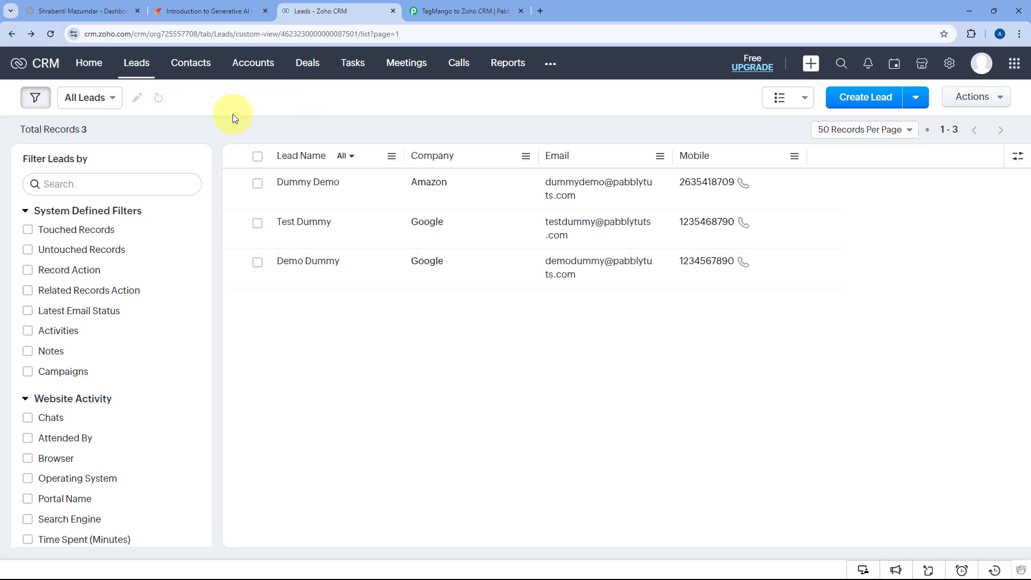
{"action": "left_click", "coordinate": [318, 189]}
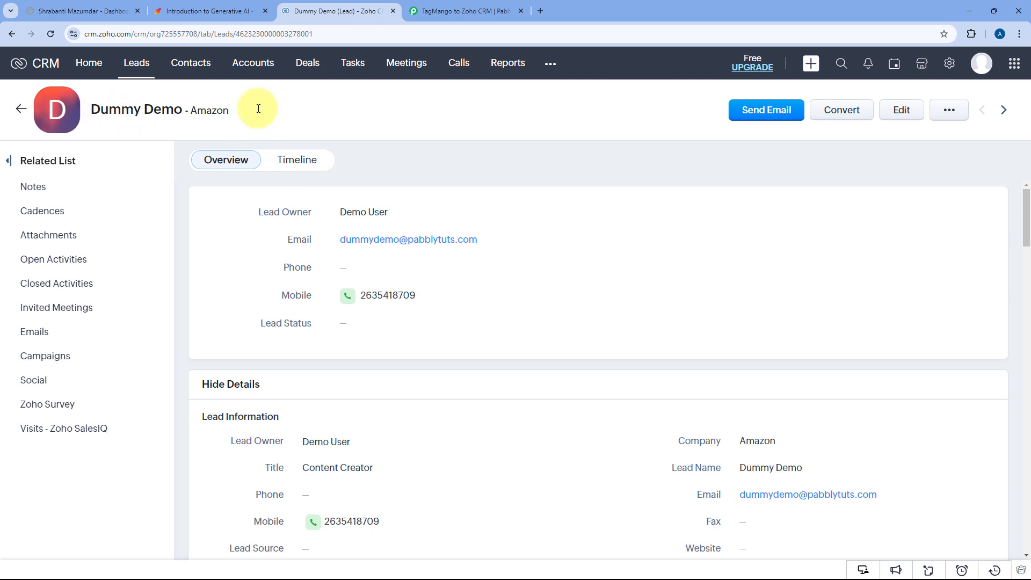
{"action": "scroll", "coordinate": [416, 240], "scroll_direction": "down", "scroll_amount": 3}
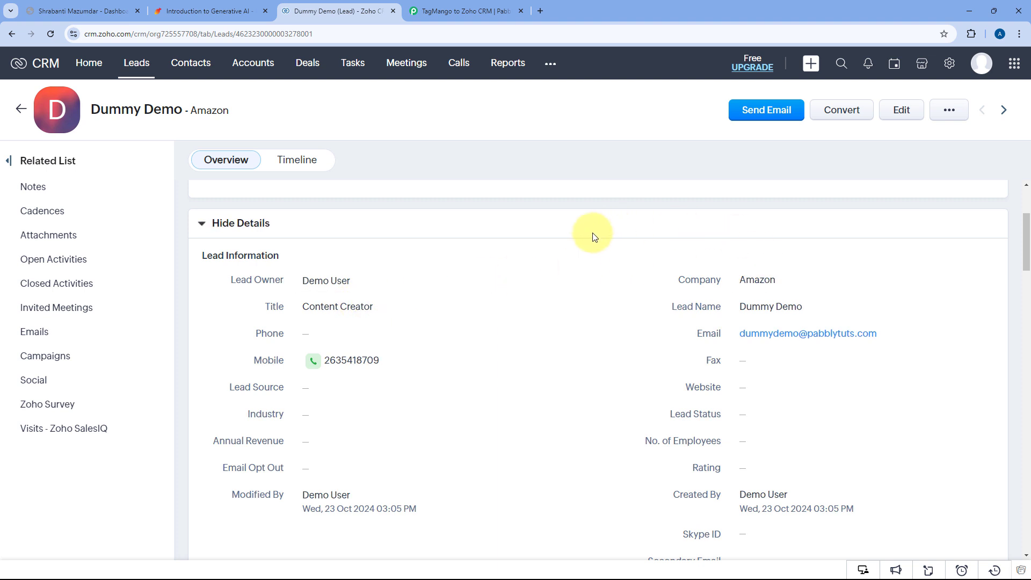
{"action": "left_click", "coordinate": [465, 6]}
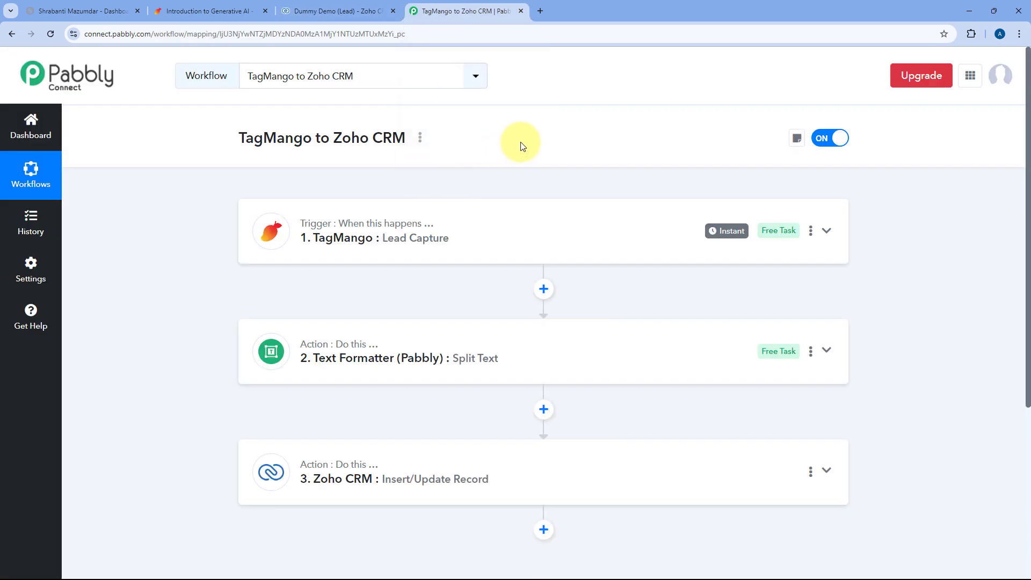